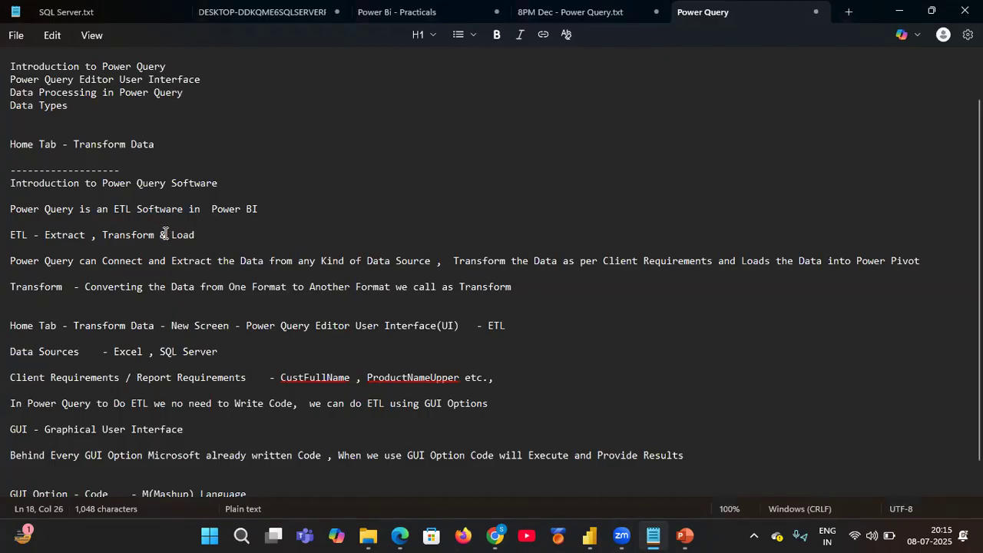
# Step: Highlight "Load" in the ETL definition and the whole sentence describing what Power Query can do in the notes
pyautogui.moveTo(171, 235); pyautogui.dragTo(198, 235)
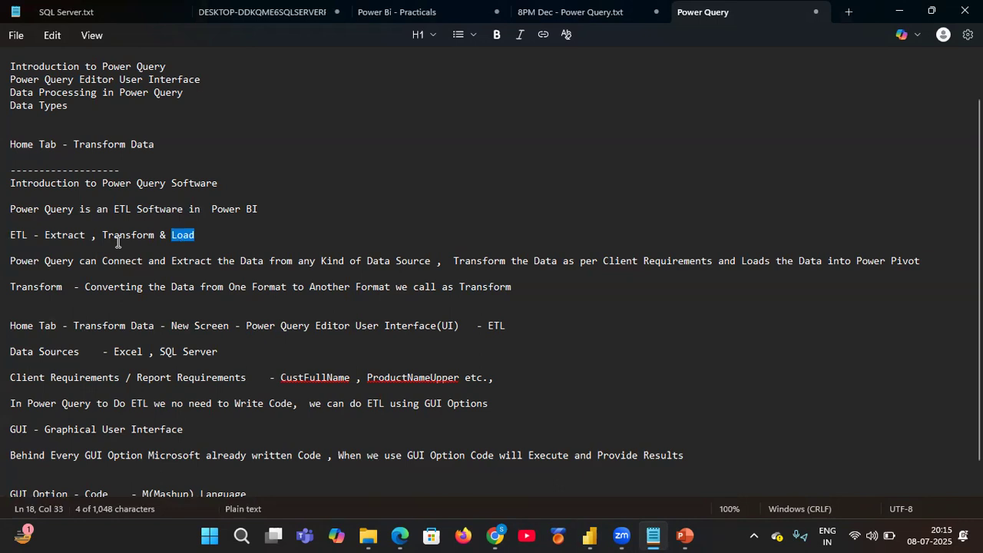
pyautogui.click(53, 247)
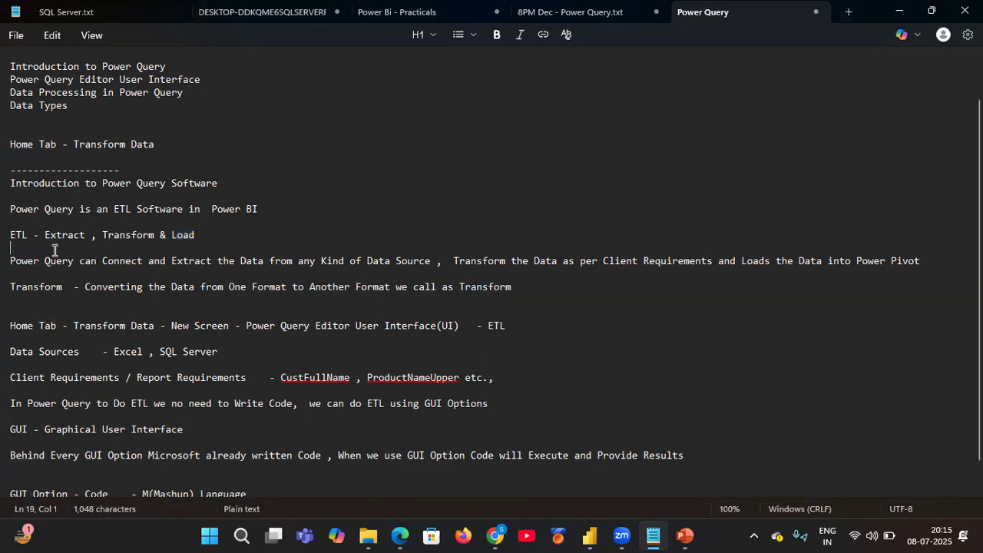
pyautogui.tripleClick(16, 264)
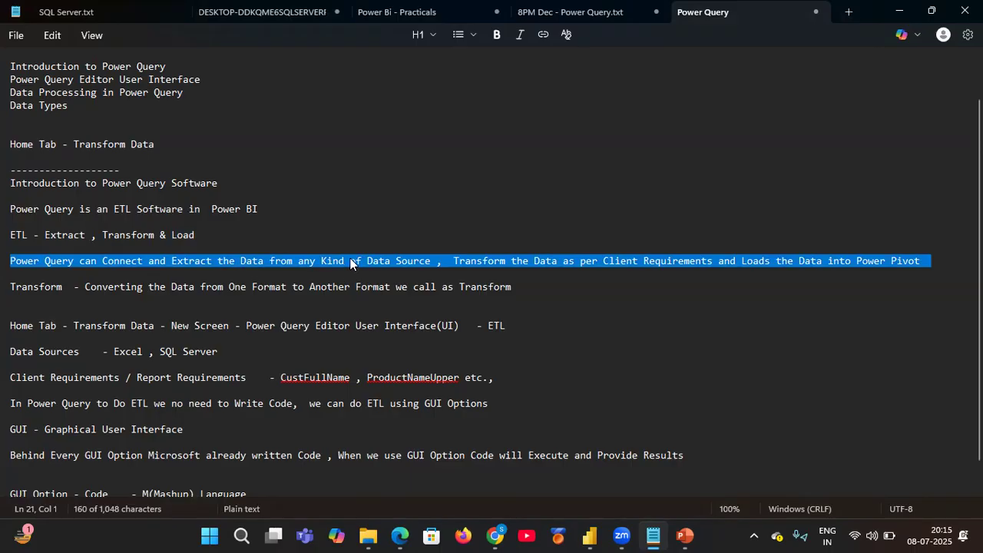
pyautogui.click(483, 260)
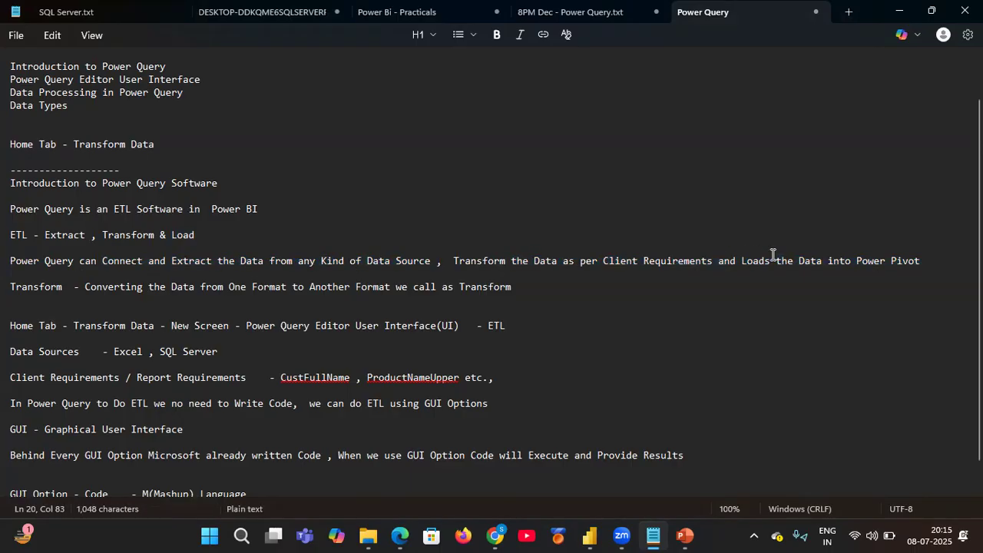
pyautogui.moveTo(919, 261); pyautogui.dragTo(812, 286)
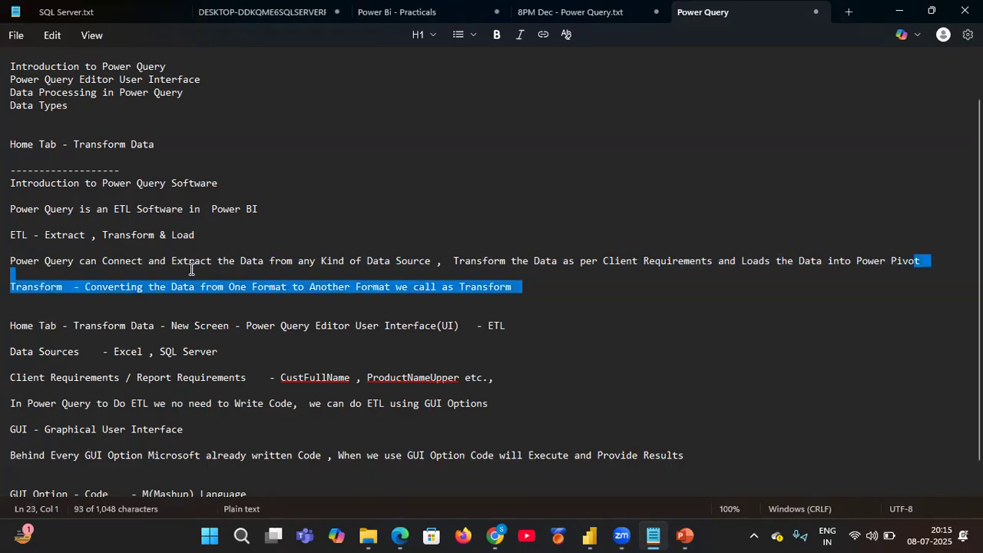
pyautogui.keyDown('shift'); pyautogui.click(17, 267); pyautogui.keyUp('shift')
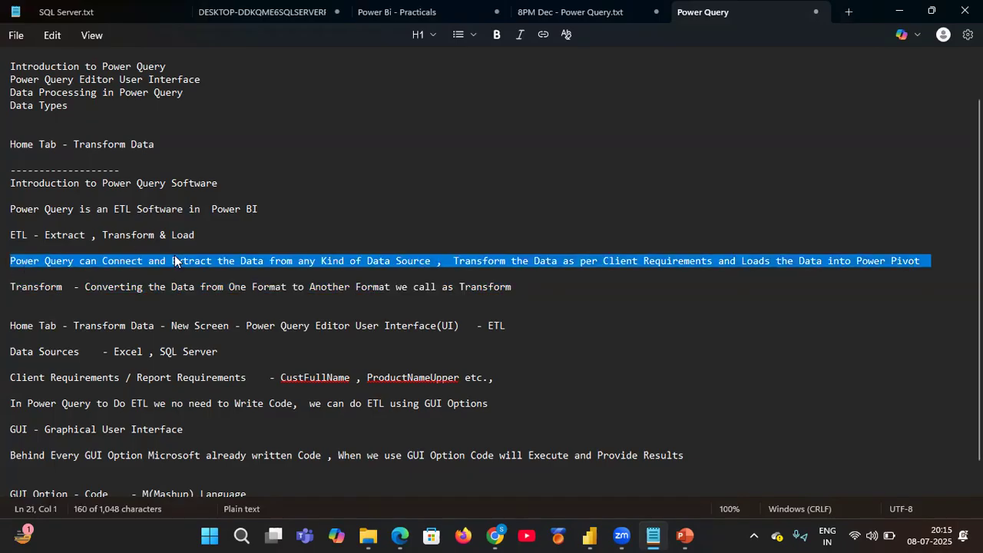
# Step: Highlight one after another the extract, transform and load parts of the sentence starting "Power Query can Connect and Extract the Data"
pyautogui.click(217, 262)
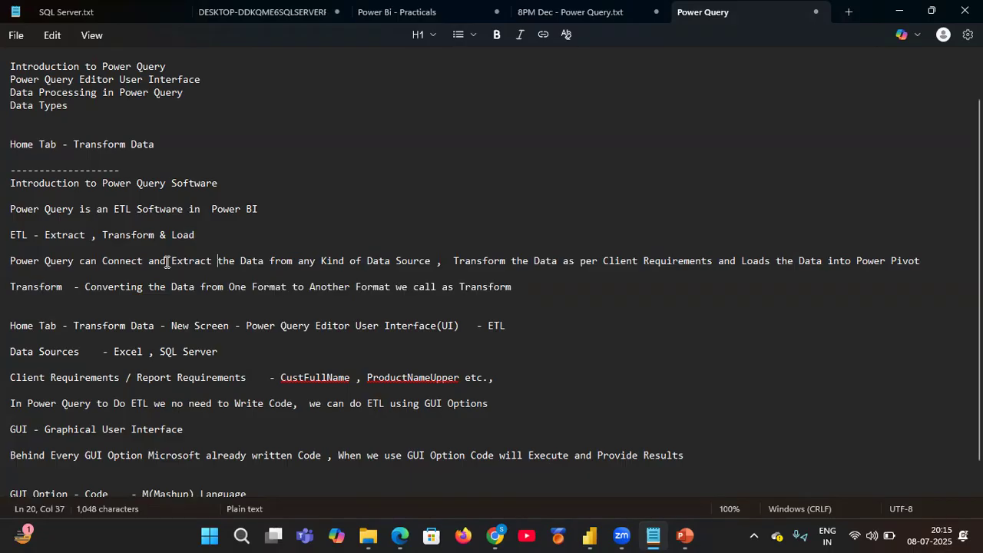
pyautogui.moveTo(431, 261); pyautogui.dragTo(7, 262)
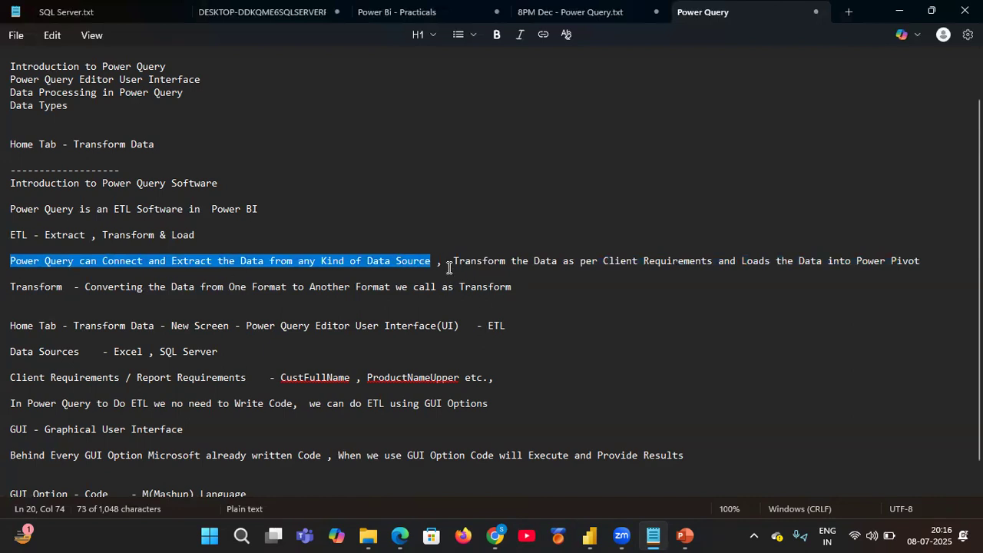
pyautogui.moveTo(448, 261); pyautogui.dragTo(712, 261)
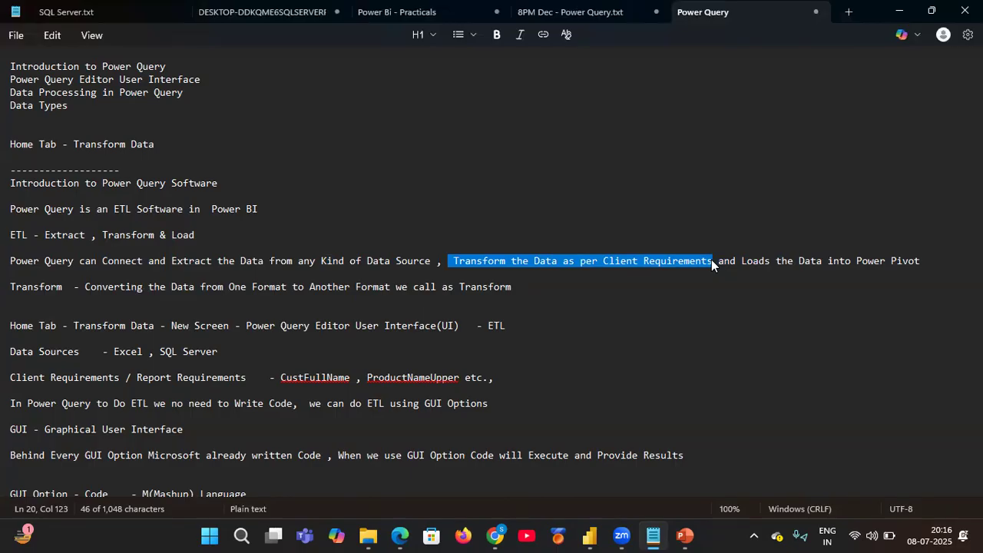
pyautogui.click(741, 262)
pyautogui.moveTo(741, 262); pyautogui.dragTo(935, 264)
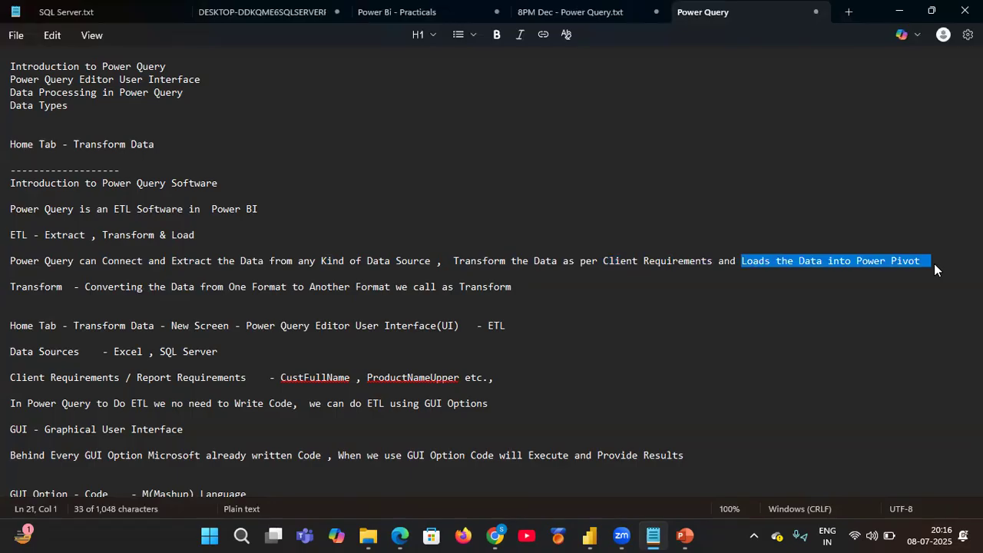
# Step: Switch to PowerPoint, circle the OLAP database on the Business Intelligence (BI) Architecture slide, and return to the Power Query notes in Notepad
pyautogui.click(684, 535)
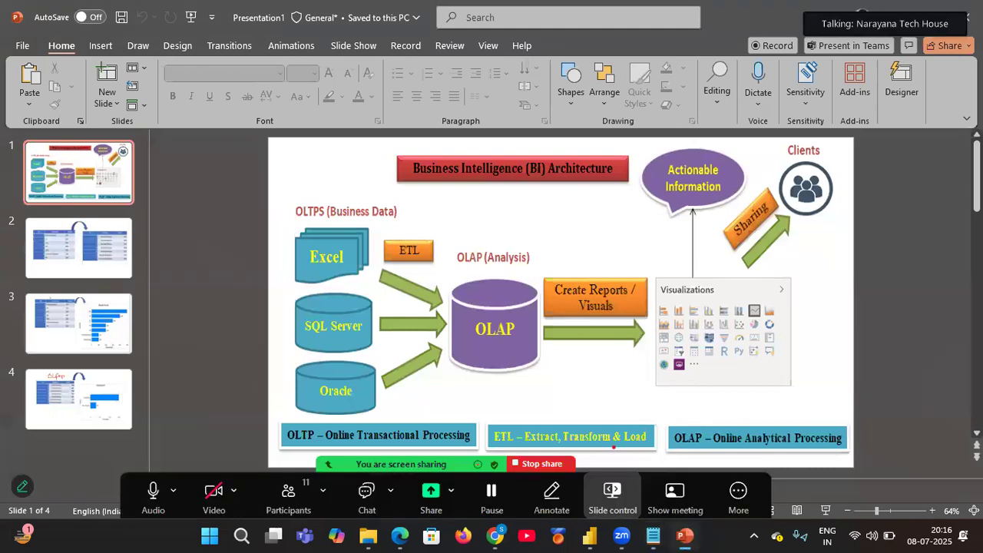
pyautogui.moveTo(453, 239)
pyautogui.mouseDown()
pyautogui.moveTo(464, 362)
pyautogui.moveTo(523, 338)
pyautogui.moveTo(519, 211)
pyautogui.moveTo(446, 298)
pyautogui.moveTo(486, 369)
pyautogui.moveTo(504, 360)
pyautogui.mouseUp()
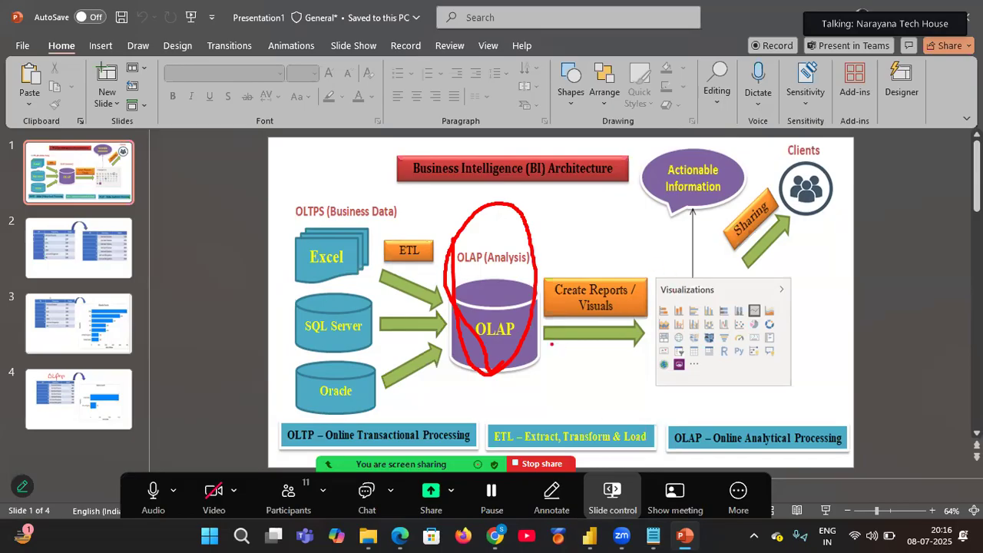
pyautogui.moveTo(718, 453)
pyautogui.mouseDown()
pyautogui.moveTo(848, 443)
pyautogui.moveTo(768, 419)
pyautogui.moveTo(665, 442)
pyautogui.moveTo(725, 456)
pyautogui.mouseUp()
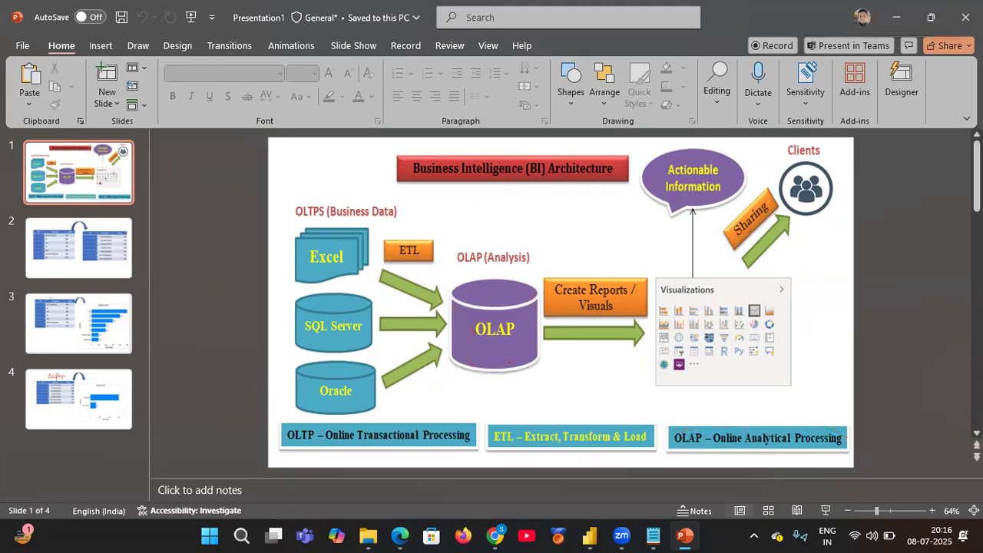
pyautogui.click(653, 536)
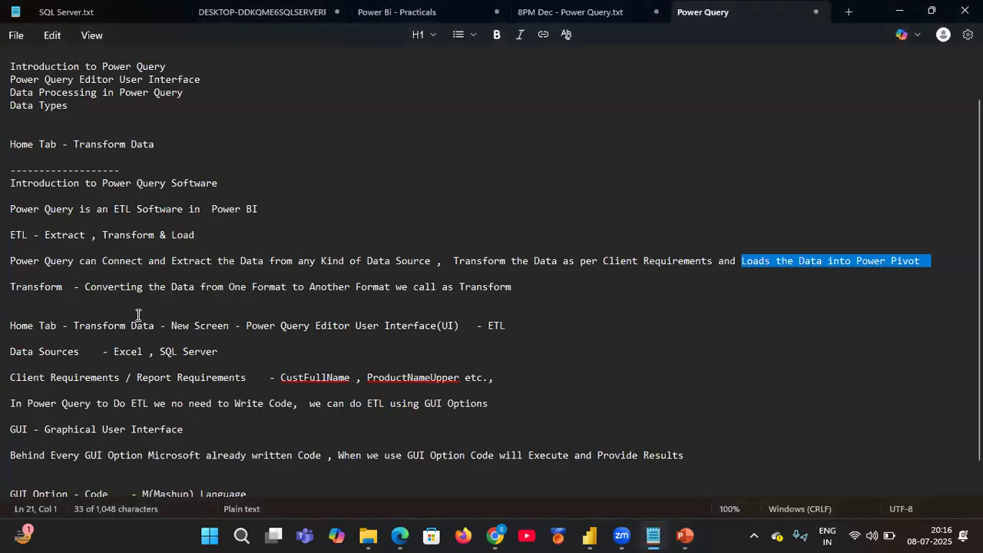
pyautogui.doubleClick(17, 311)
pyautogui.click(12, 298)
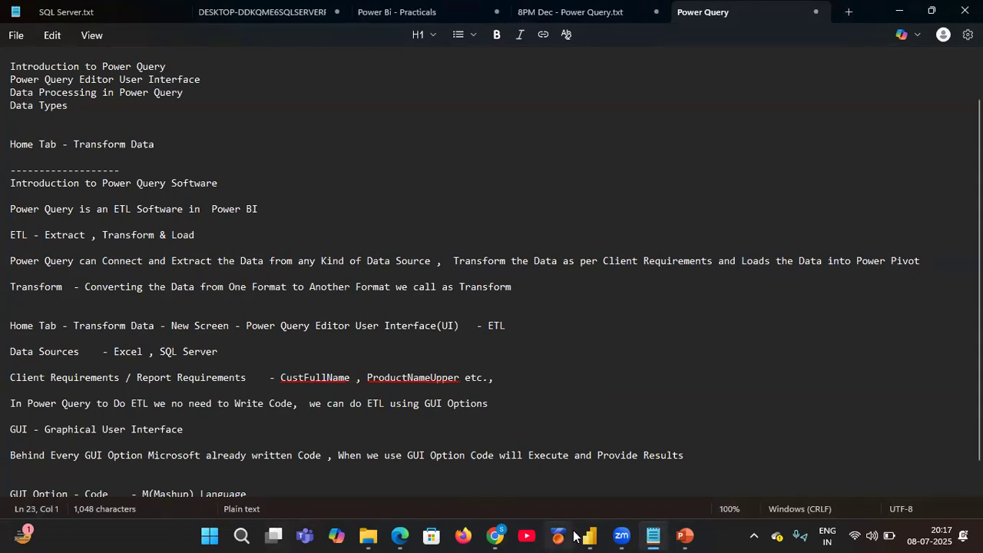
# Step: Close the Chrome window showing Gmail and the untitled Power BI Desktop report without saving its changes
pyautogui.click(587, 535)
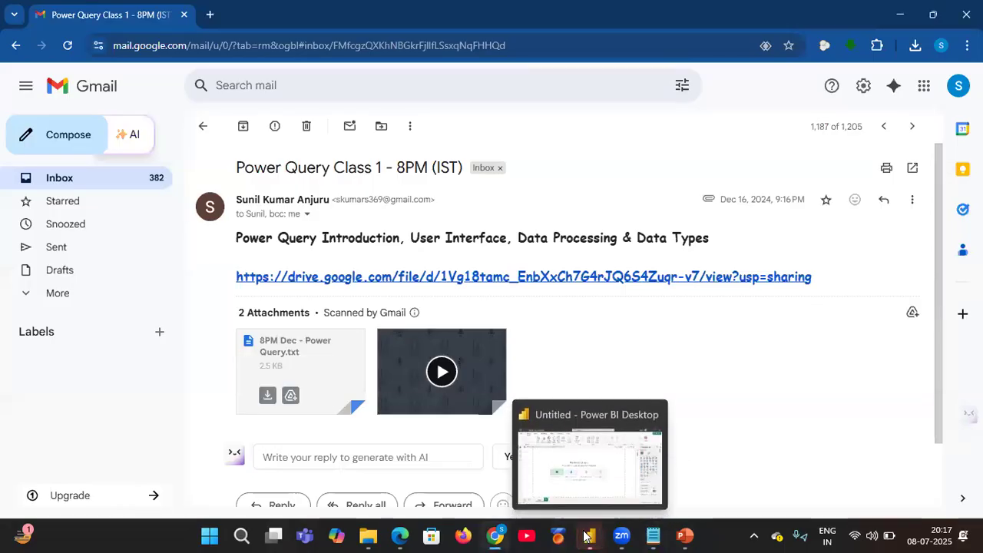
pyautogui.click(585, 535)
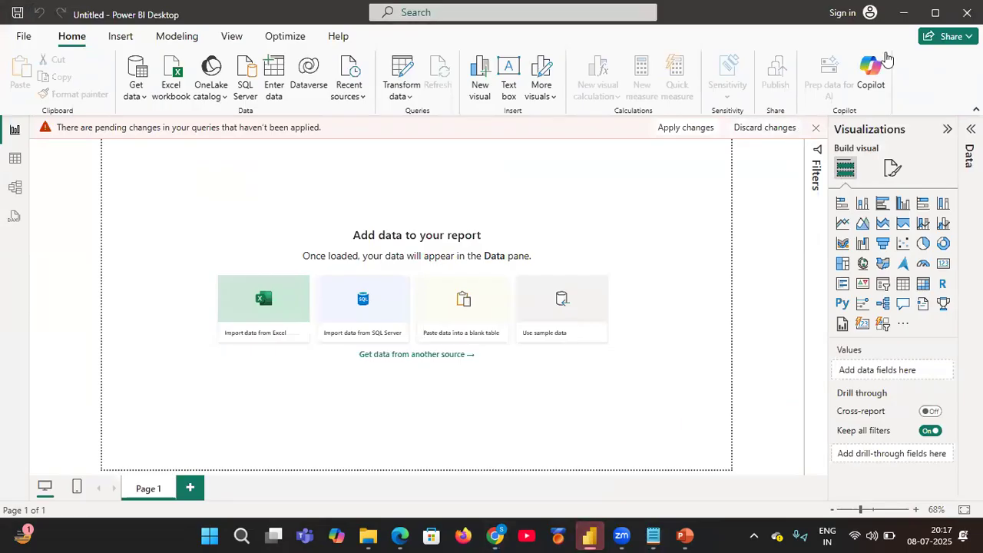
pyautogui.rightClick(493, 535)
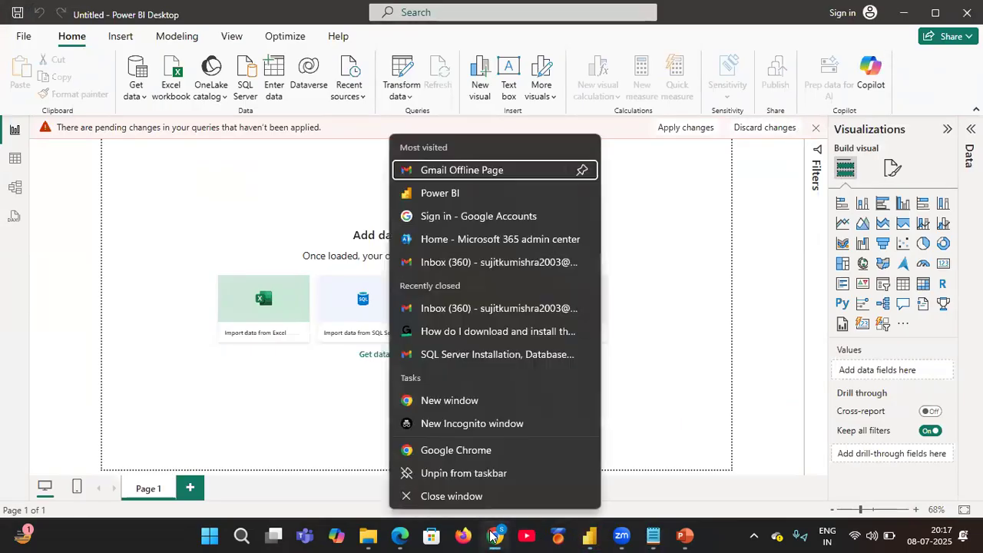
pyautogui.click(494, 535)
pyautogui.click(494, 536)
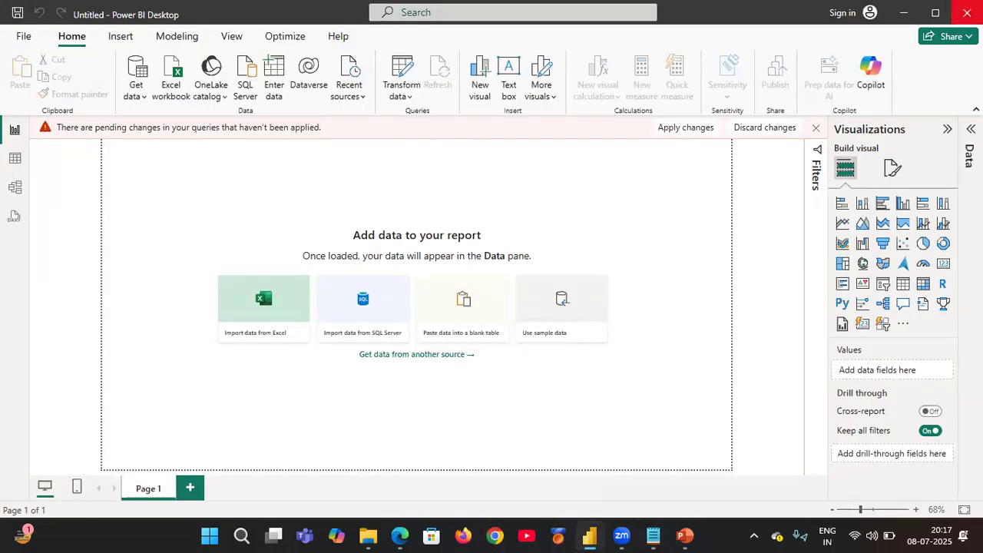
pyautogui.click(967, 12)
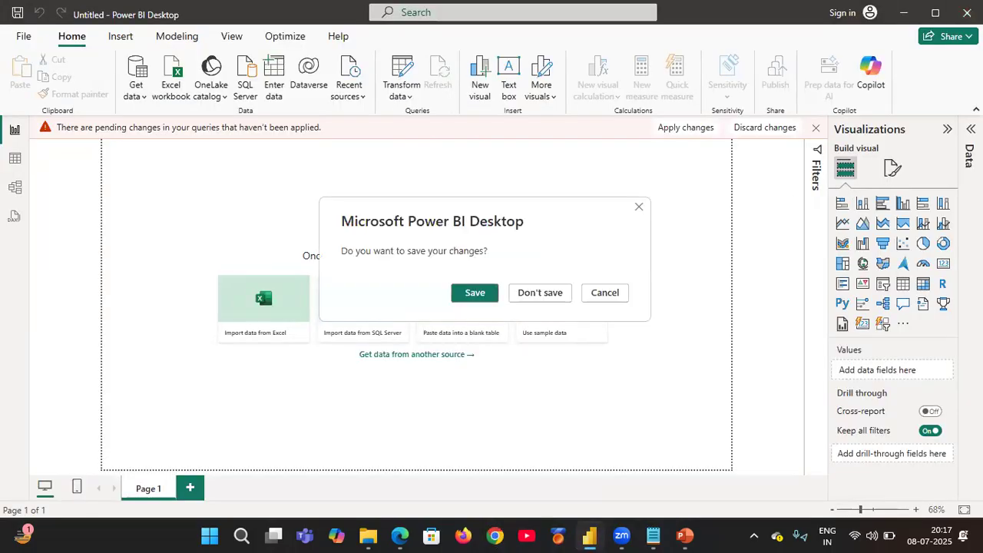
pyautogui.click(539, 293)
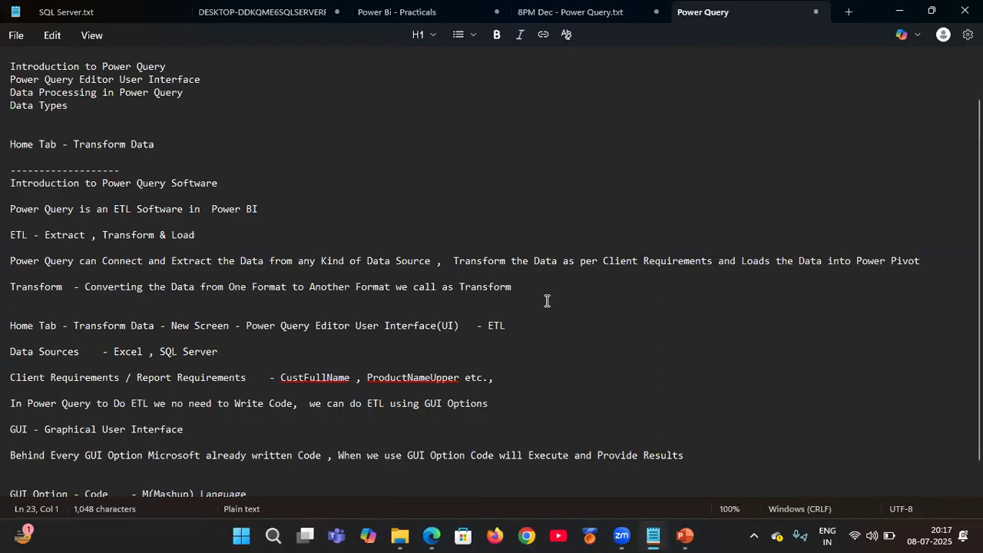
# Step: Add the line "steps to open Power query" above "Home Tab - Transform Data - New Screen" in the notes and highlight both lines
pyautogui.tripleClick(12, 326)
pyautogui.click(55, 306)
pyautogui.write('steps to open')
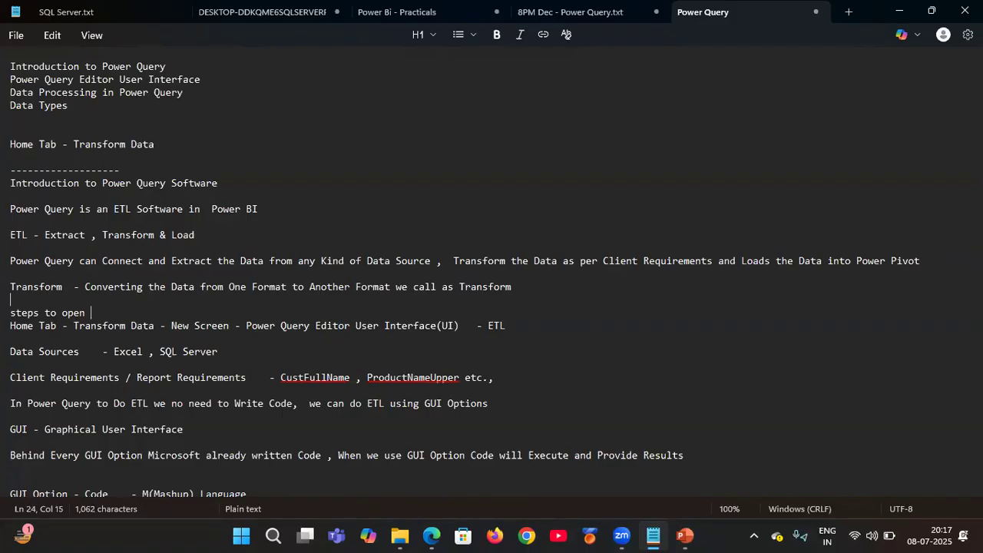
pyautogui.write('Power query')
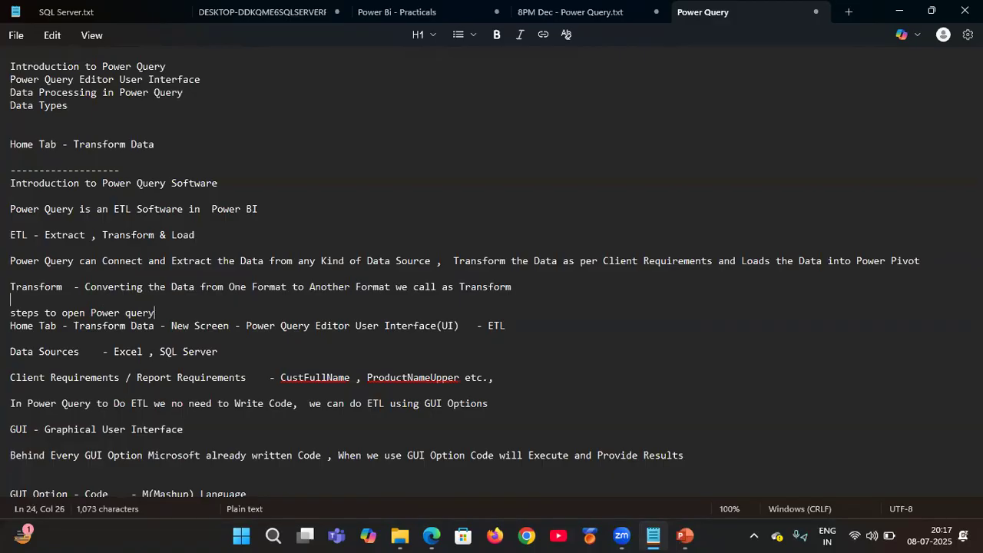
pyautogui.moveTo(157, 312); pyautogui.dragTo(16, 313)
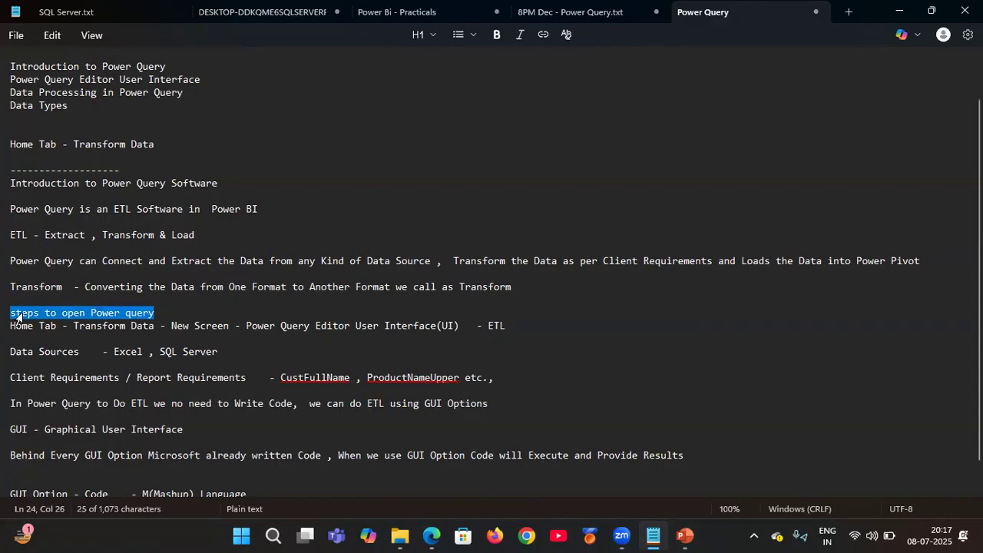
pyautogui.tripleClick(16, 326)
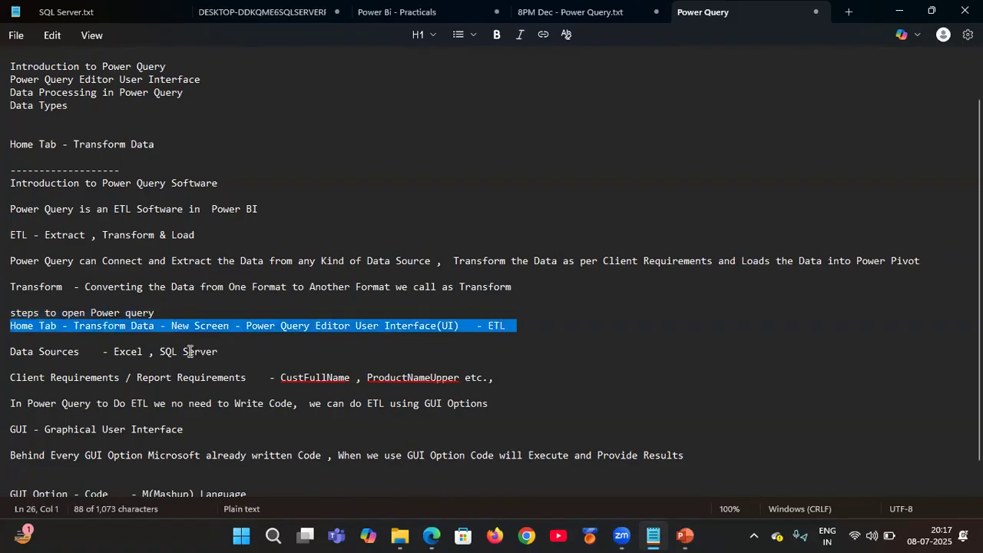
# Step: Launch Power BI Desktop with a blank report and open the Power Query Editor with Transform data
pyautogui.press('super')
pyautogui.write('power')
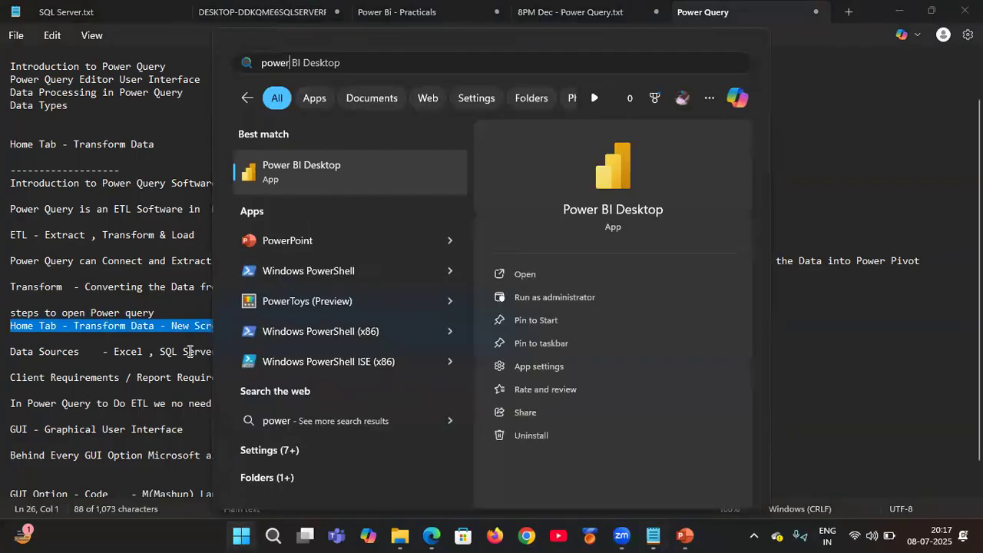
pyautogui.press('Escape')
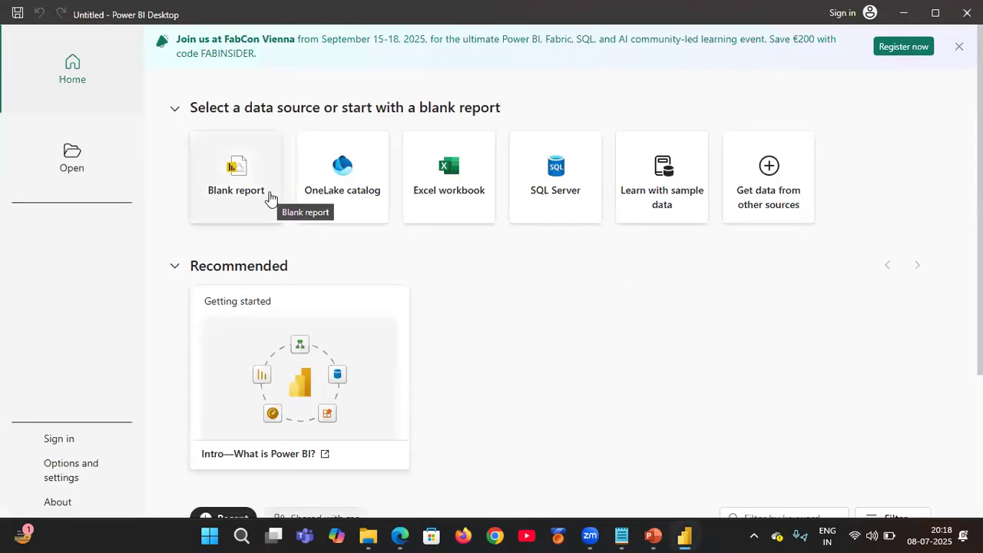
pyautogui.click(269, 198)
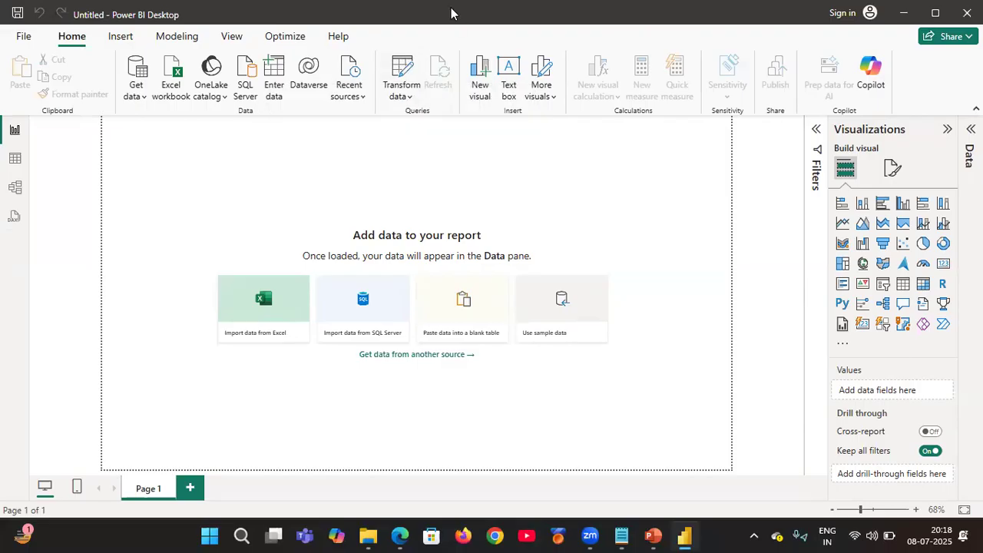
pyautogui.click(408, 70)
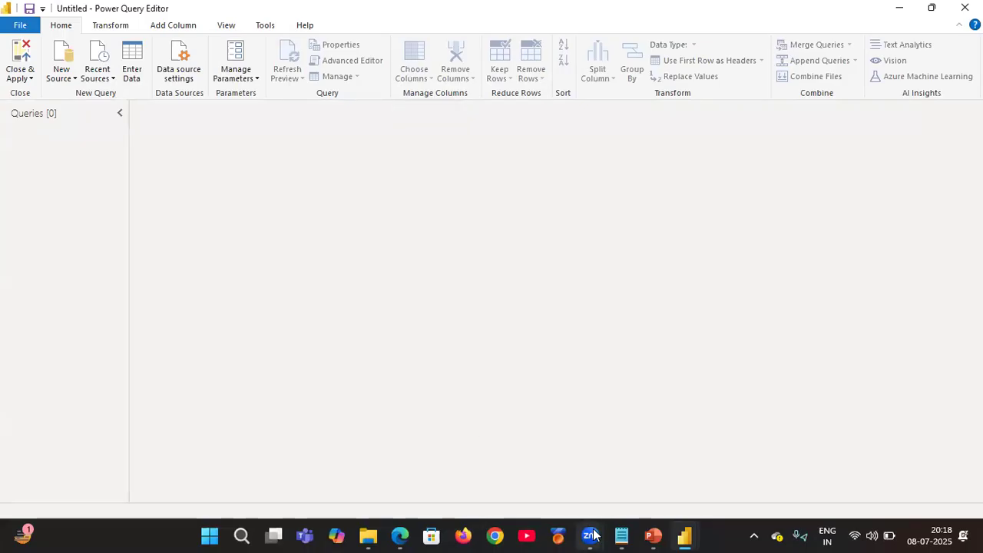
# Step: Switch to the Notepad notes and highlight "ETL" on the line describing how to reach the Power Query Editor
pyautogui.click(622, 535)
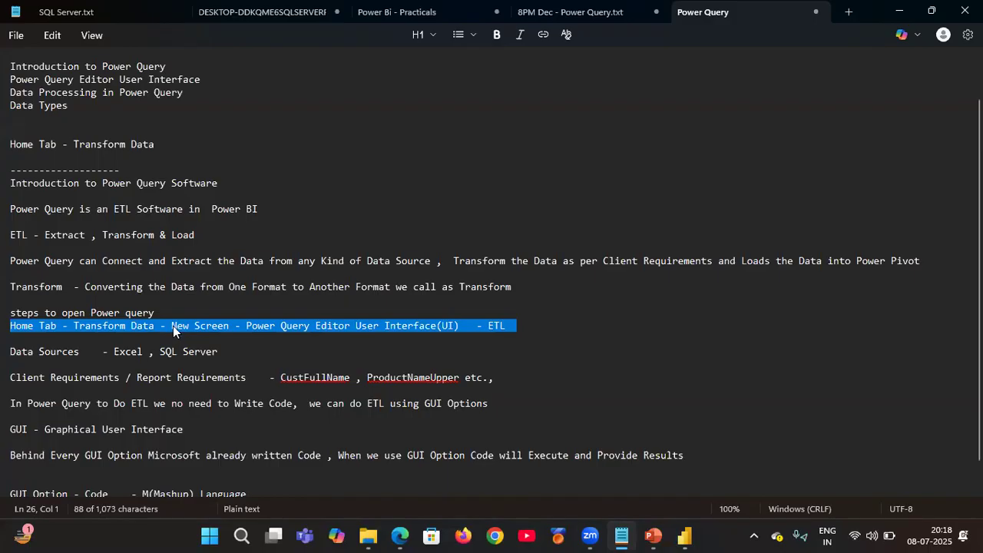
pyautogui.click(481, 325)
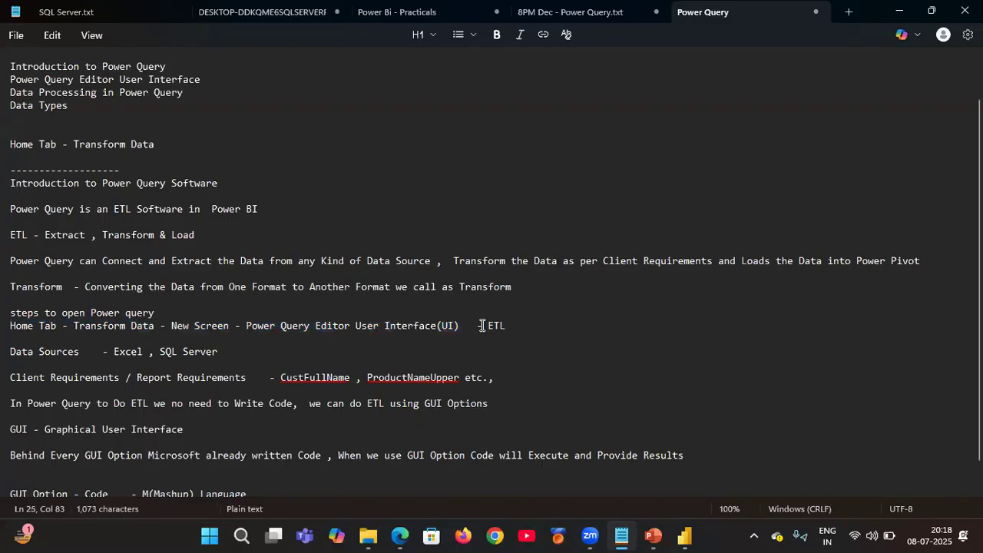
pyautogui.moveTo(487, 325); pyautogui.dragTo(511, 325)
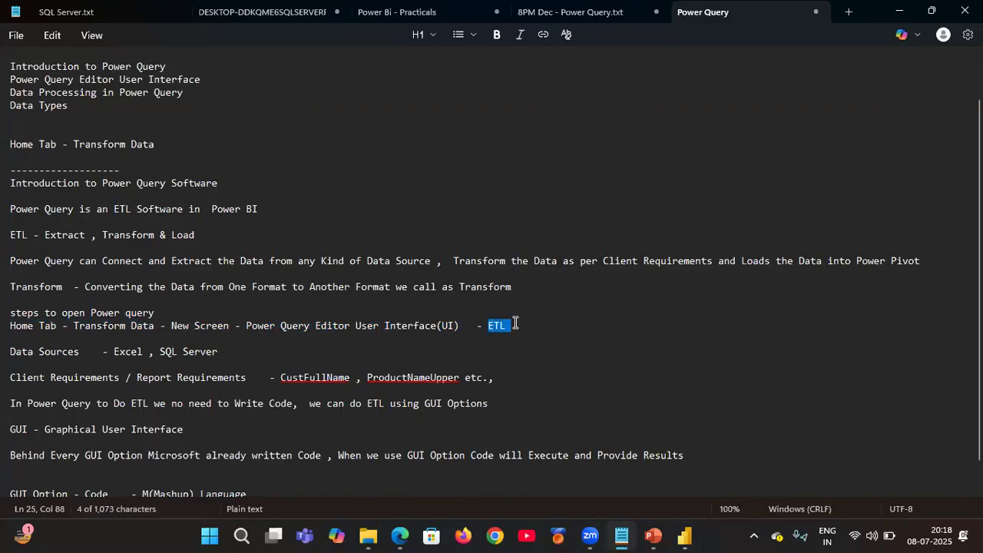
# Step: Switch back to the Power Query Editor window and display the Transform commands
pyautogui.click(686, 535)
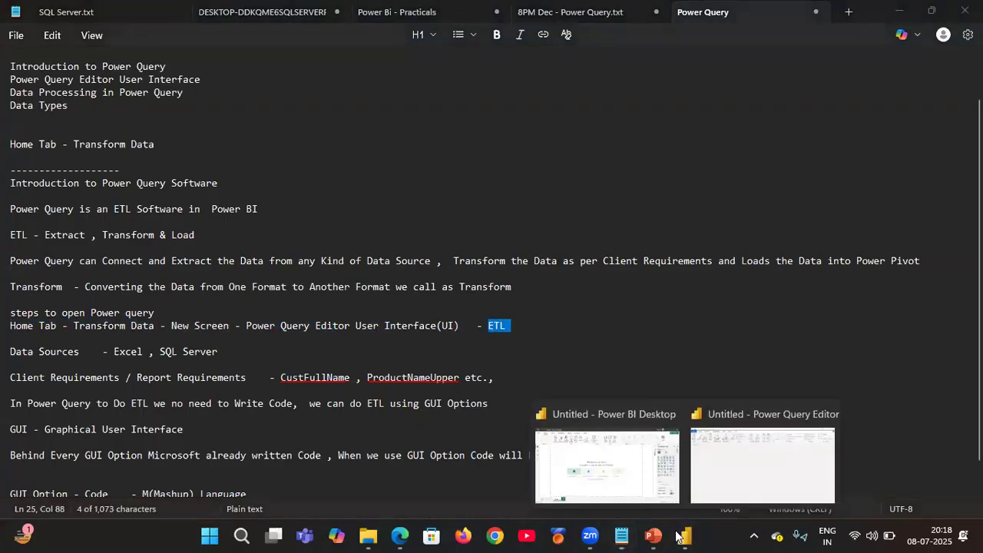
pyautogui.click(707, 480)
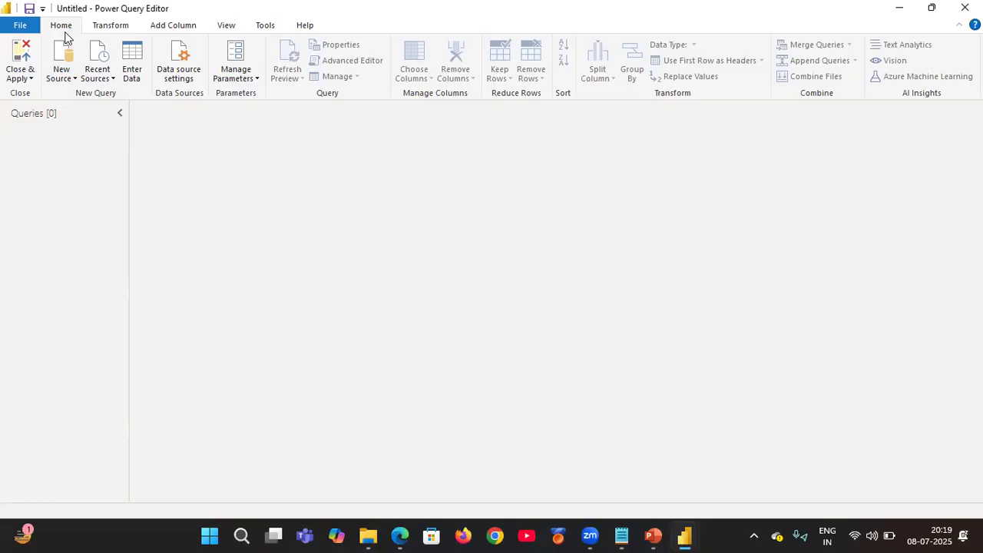
pyautogui.click(110, 25)
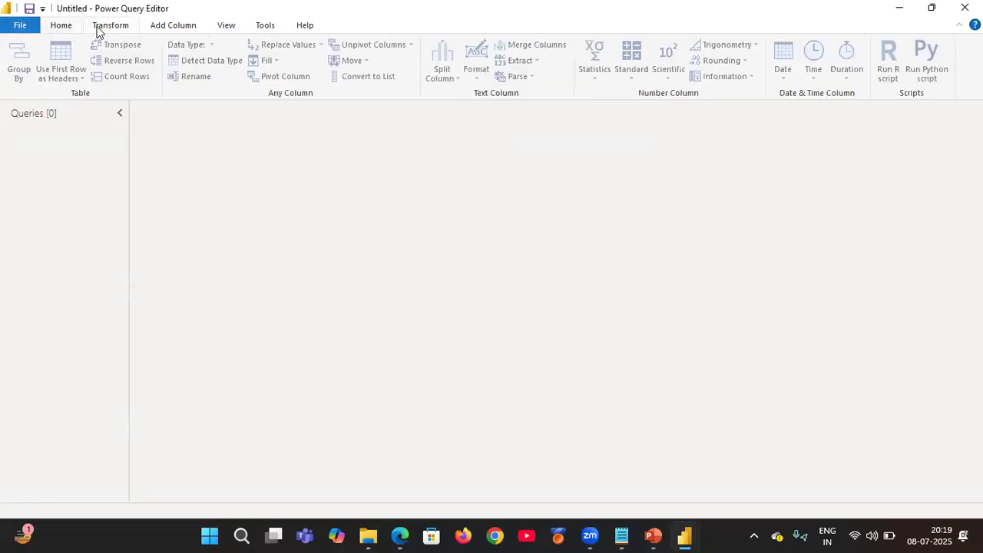
# Step: Examine the Add Column, View, Tools and Transform commands of the Power Query Editor, ending on the Home commands
pyautogui.click(178, 26)
pyautogui.click(226, 26)
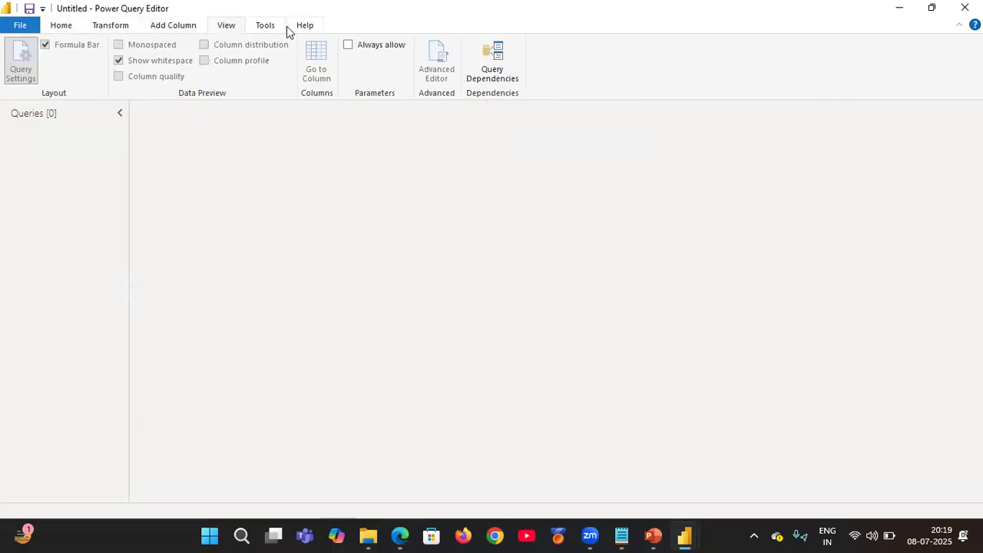
pyautogui.click(287, 27)
pyautogui.click(282, 26)
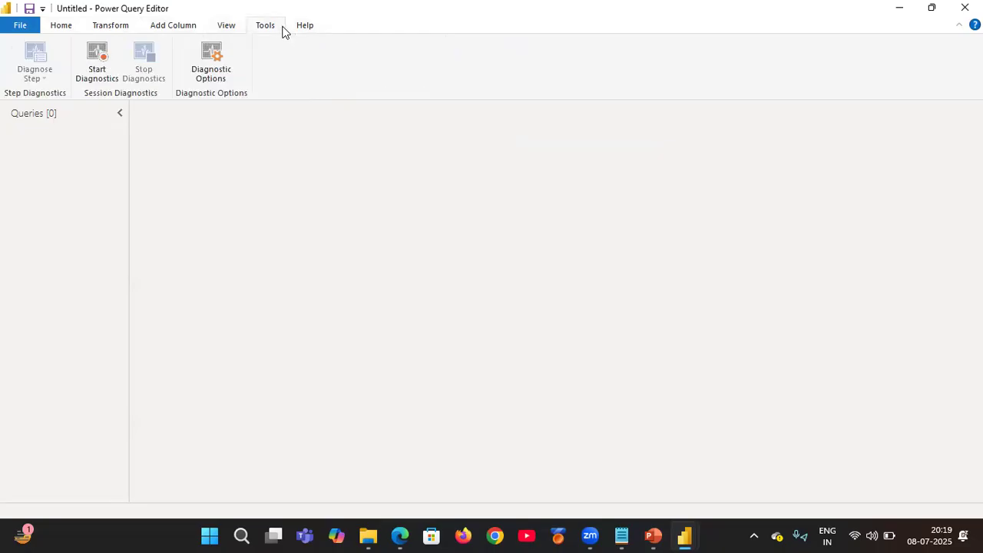
pyautogui.click(49, 28)
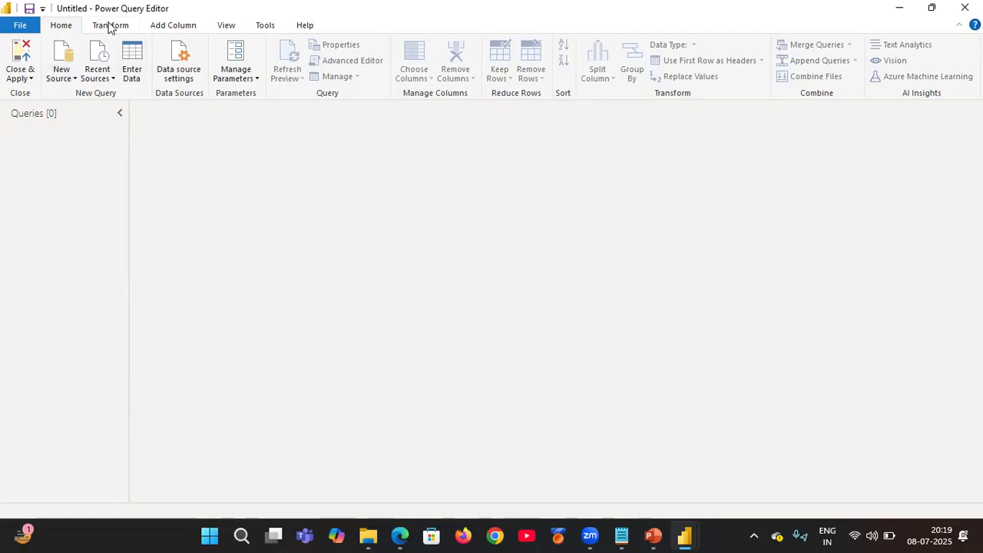
pyautogui.click(110, 27)
pyautogui.click(157, 29)
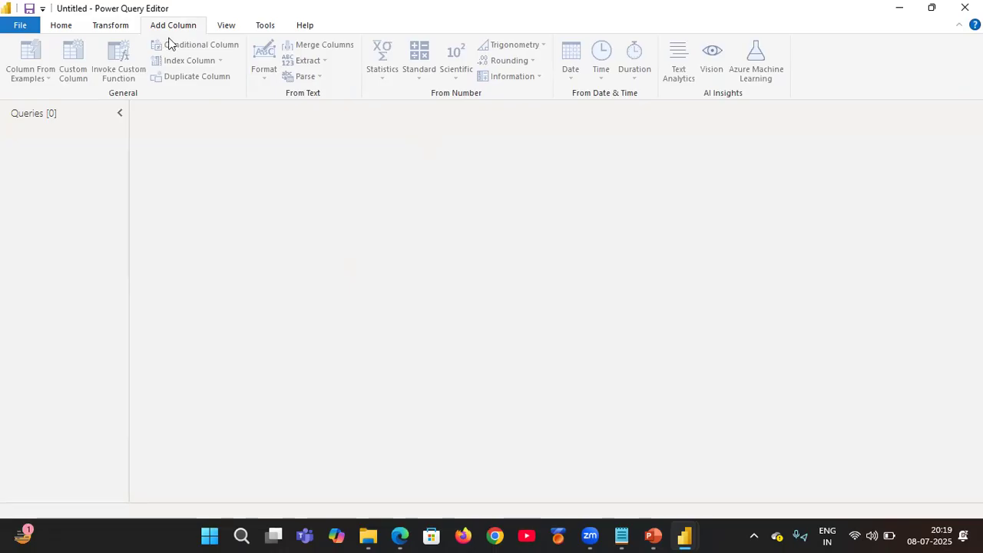
pyautogui.click(52, 30)
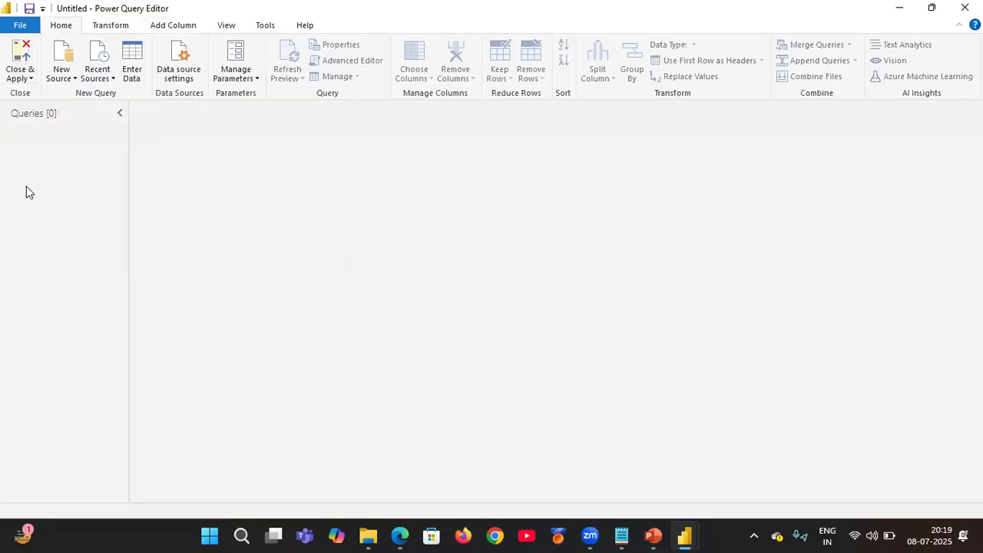
# Step: Circle Close & Apply and New Source with the annotation pen, labelling New Source "E" and Close & Apply "L"
pyautogui.moveTo(41, 43)
pyautogui.mouseDown()
pyautogui.moveTo(20, 33)
pyautogui.moveTo(3, 77)
pyautogui.moveTo(48, 69)
pyautogui.moveTo(34, 31)
pyautogui.moveTo(76, 32)
pyautogui.moveTo(80, 80)
pyautogui.moveTo(46, 95)
pyautogui.moveTo(32, 52)
pyautogui.moveTo(43, 47)
pyautogui.mouseUp()
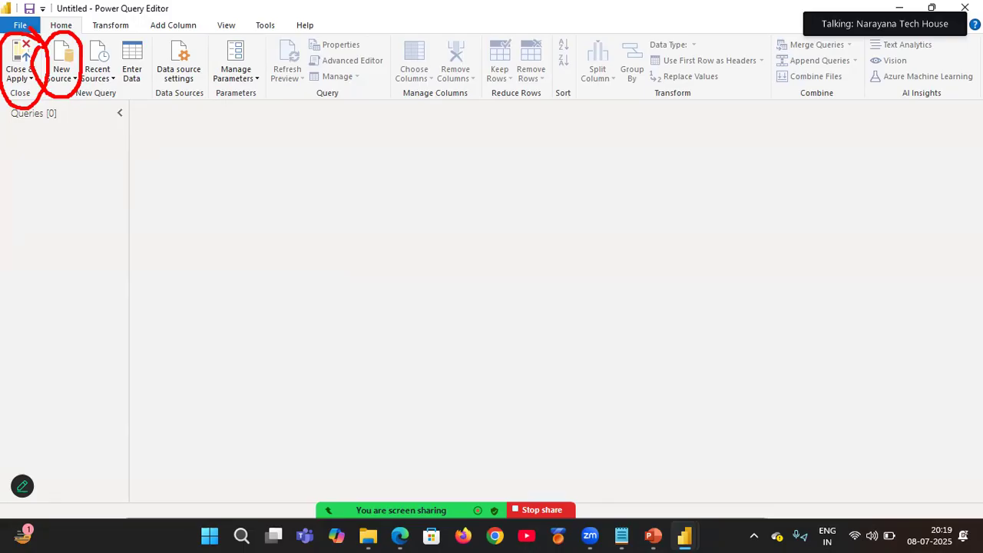
pyautogui.moveTo(55, 55); pyautogui.dragTo(56, 68)
pyautogui.moveTo(56, 62); pyautogui.dragTo(77, 68)
pyautogui.moveTo(7, 47)
pyautogui.mouseDown()
pyautogui.moveTo(9, 72)
pyautogui.moveTo(28, 65)
pyautogui.mouseUp()
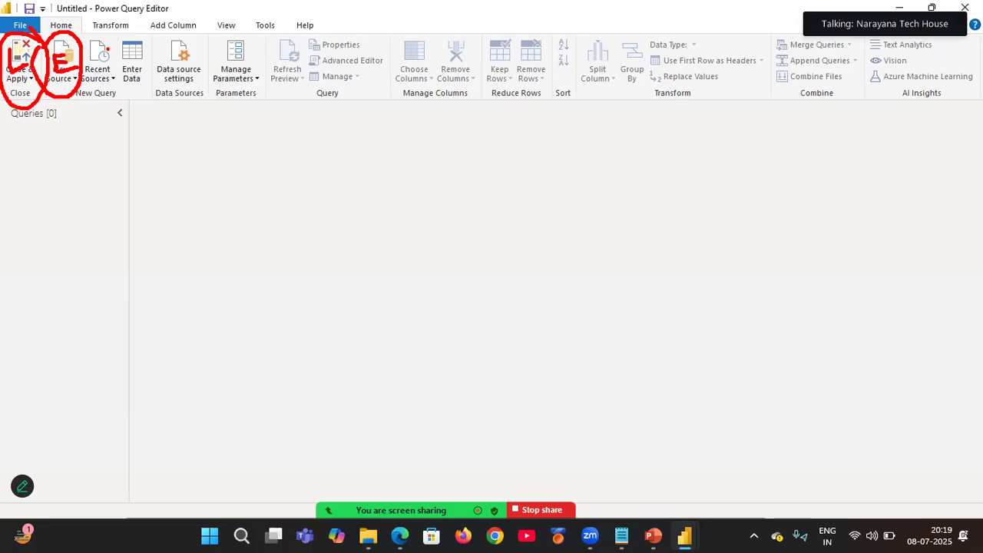
# Step: Handwrite "99.9%" over the Home ribbon with the annotation pen, then clear all annotations
pyautogui.moveTo(477, 31); pyautogui.dragTo(482, 77)
pyautogui.moveTo(492, 32)
pyautogui.mouseDown()
pyautogui.moveTo(474, 31)
pyautogui.moveTo(501, 49)
pyautogui.moveTo(504, 66)
pyautogui.mouseUp()
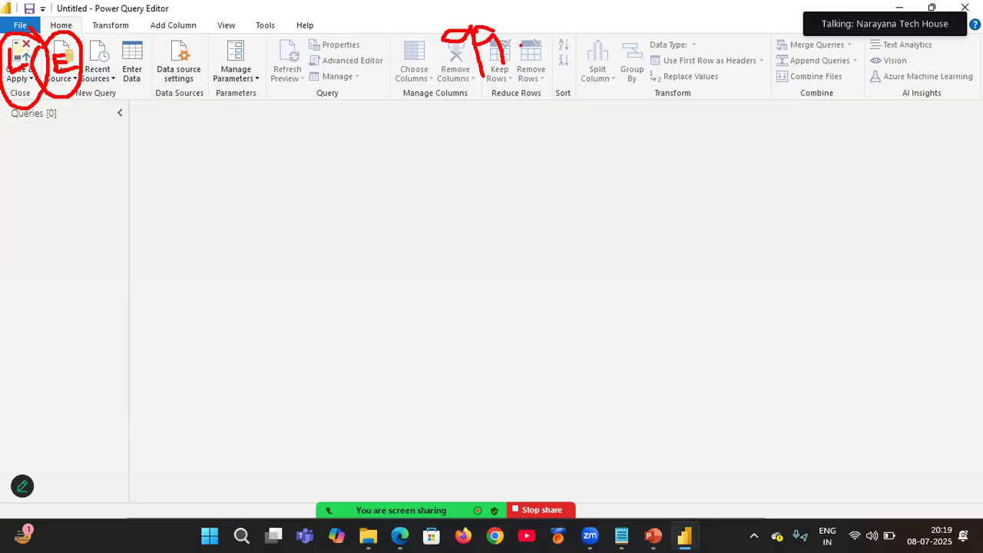
pyautogui.moveTo(532, 36)
pyautogui.mouseDown()
pyautogui.moveTo(541, 29)
pyautogui.moveTo(525, 41)
pyautogui.moveTo(560, 77)
pyautogui.mouseUp()
pyautogui.moveTo(562, 35)
pyautogui.mouseDown()
pyautogui.moveTo(539, 30)
pyautogui.moveTo(571, 45)
pyautogui.moveTo(588, 70)
pyautogui.mouseUp()
pyautogui.moveTo(622, 13); pyautogui.dragTo(611, 82)
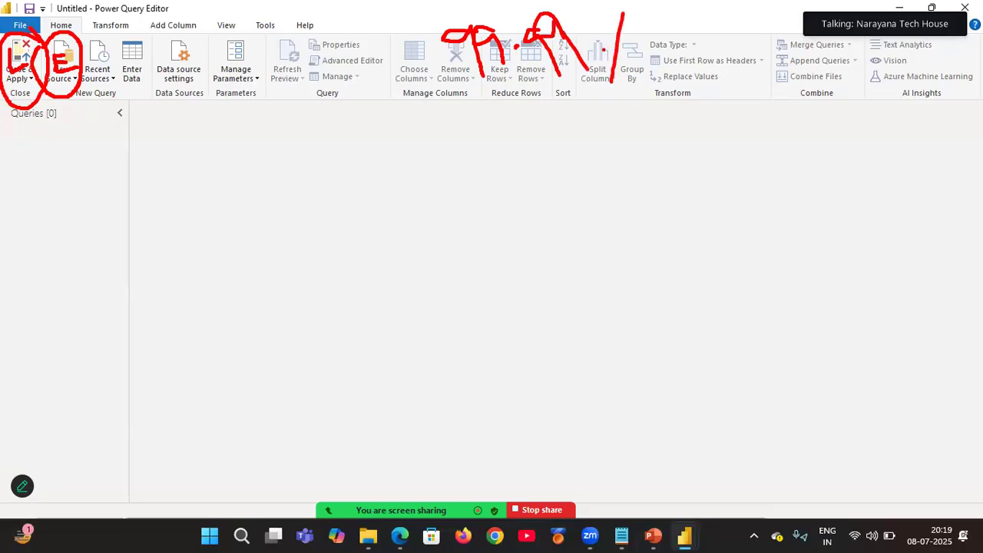
pyautogui.moveTo(607, 40)
pyautogui.mouseDown()
pyautogui.moveTo(602, 50)
pyautogui.moveTo(611, 32)
pyautogui.moveTo(640, 54)
pyautogui.mouseUp()
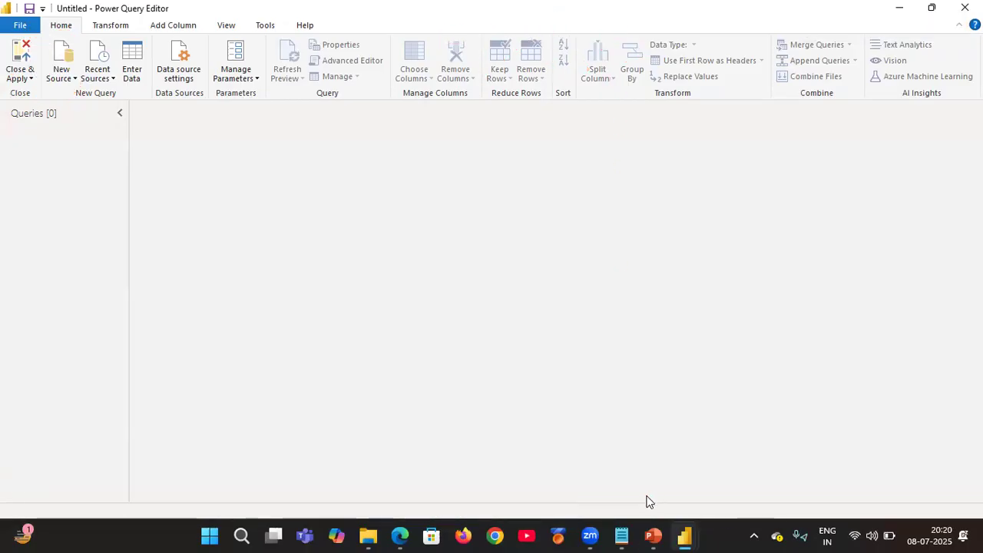
# Step: Switch to the Notepad notes and highlight the line "Data Sources - Excel , SQL Server"
pyautogui.moveTo(628, 532)
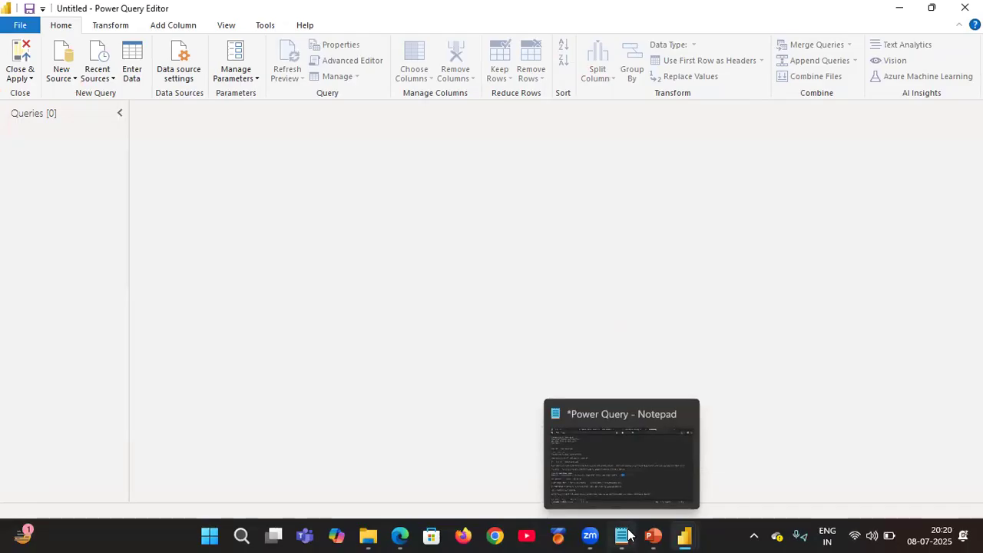
pyautogui.click(627, 533)
pyautogui.scroll(-1, 142, 444)
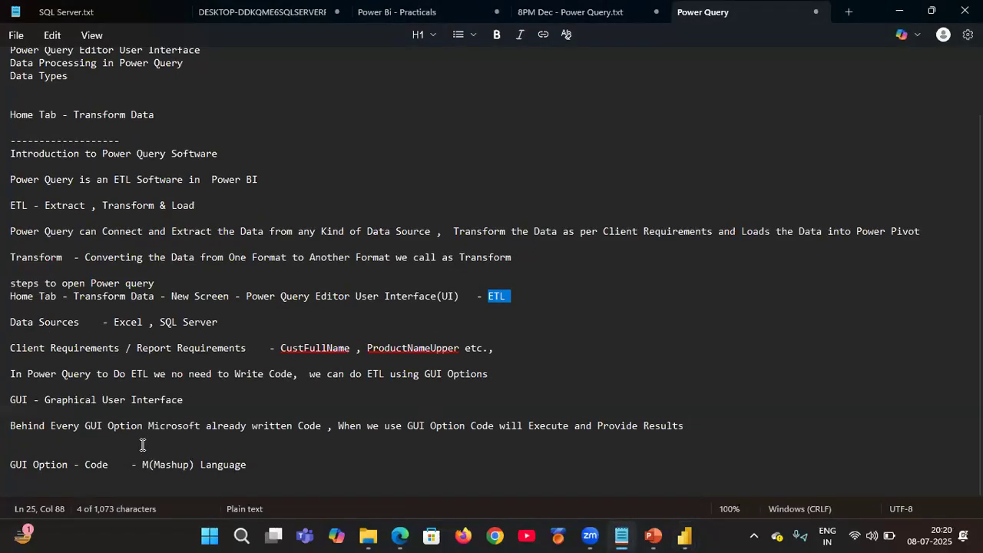
pyautogui.tripleClick(17, 324)
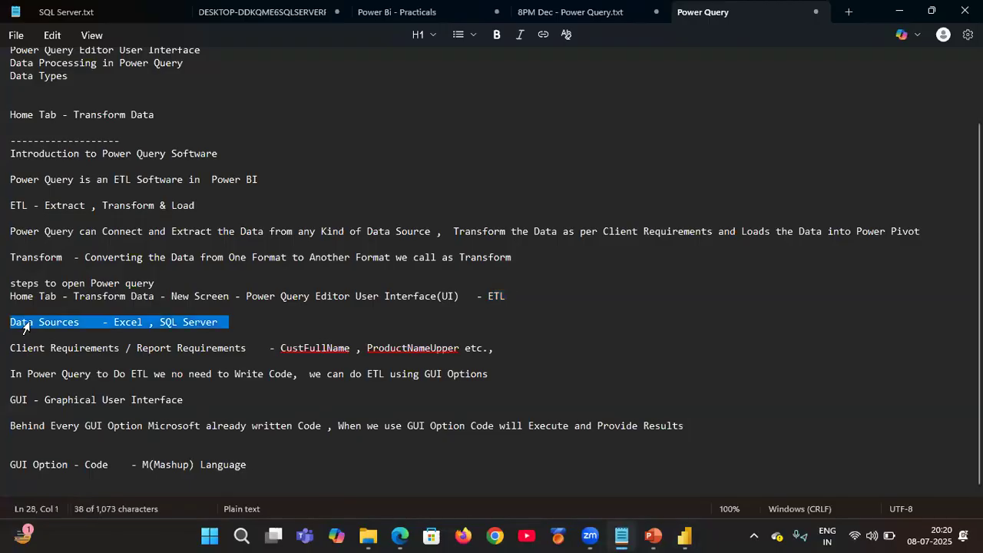
pyautogui.click(32, 322)
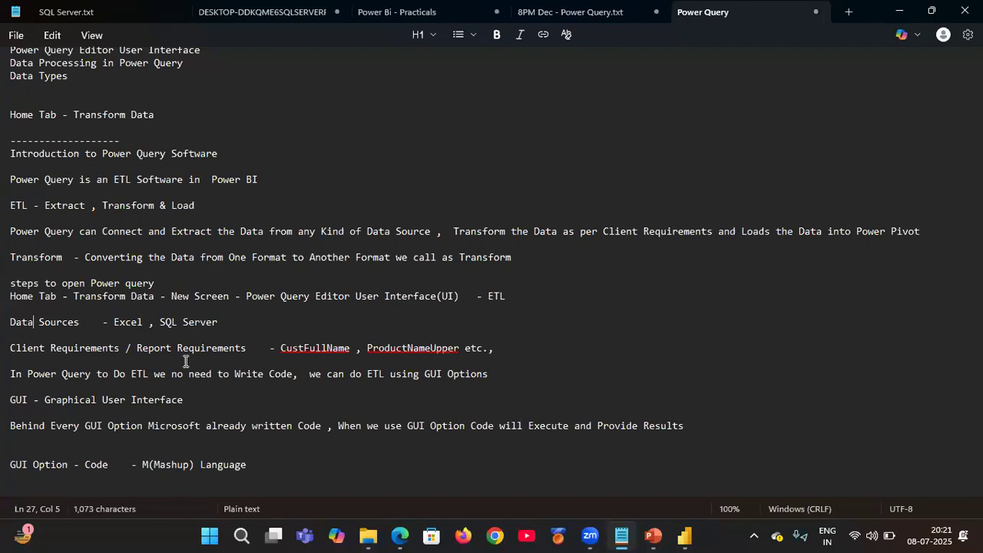
pyautogui.scroll(2, 185, 361)
# Step: Switch back to the Power Query Editor and connect to the Sample - Superstore Excel workbook as a new source
pyautogui.click(684, 535)
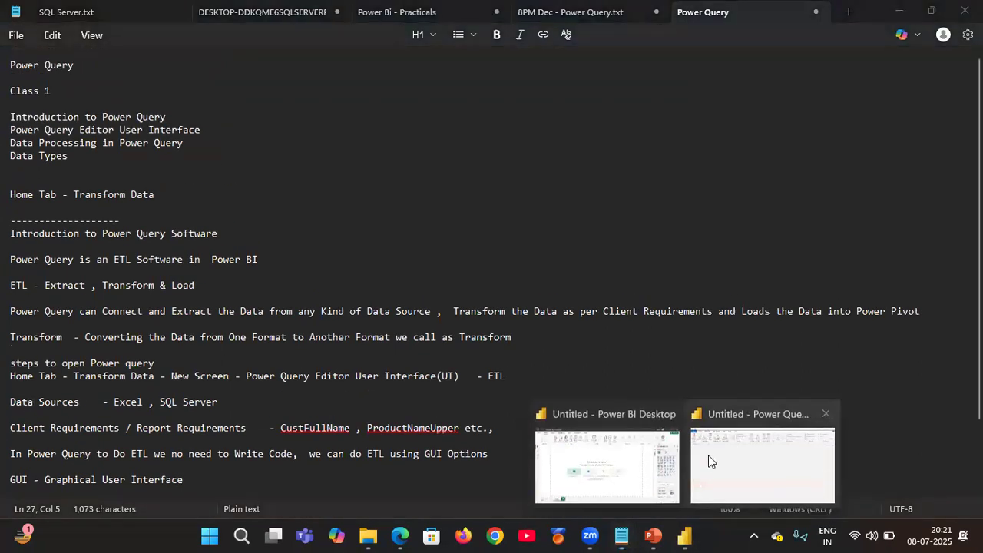
pyautogui.click(712, 454)
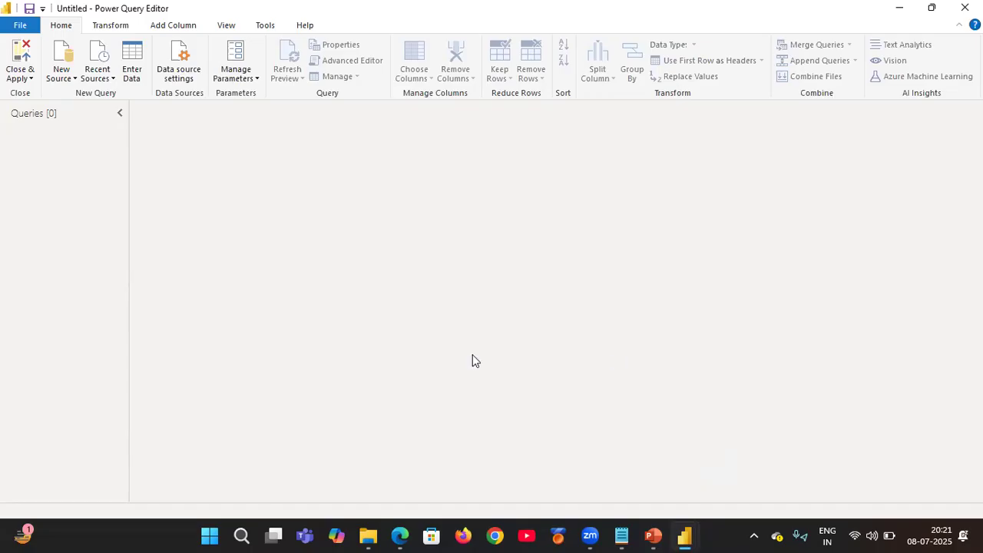
pyautogui.click(62, 80)
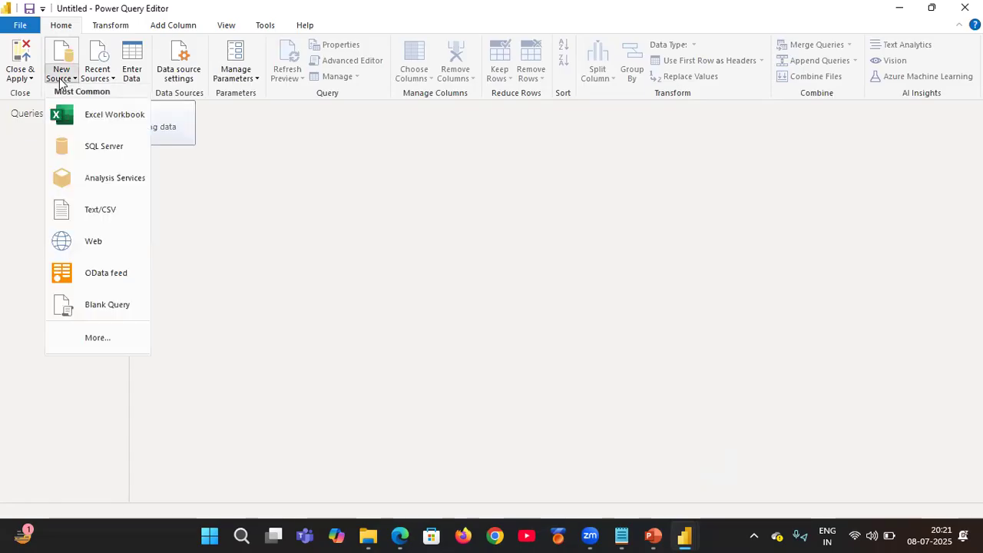
pyautogui.click(115, 115)
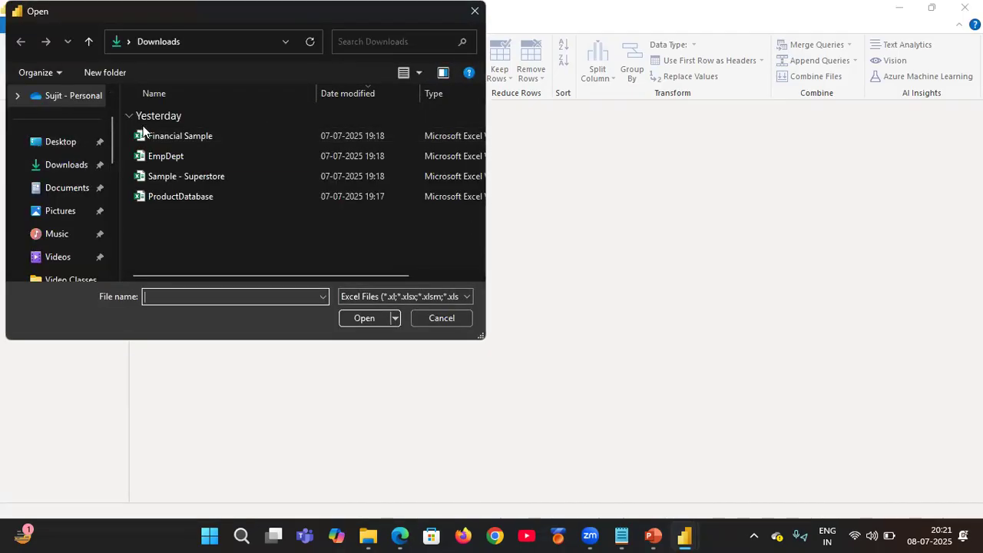
pyautogui.click(183, 176)
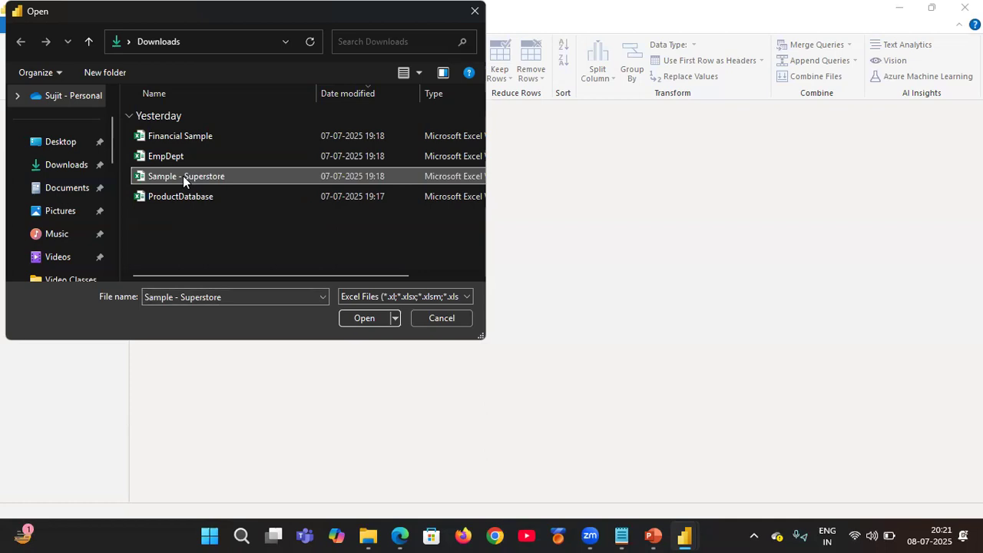
pyautogui.click(355, 316)
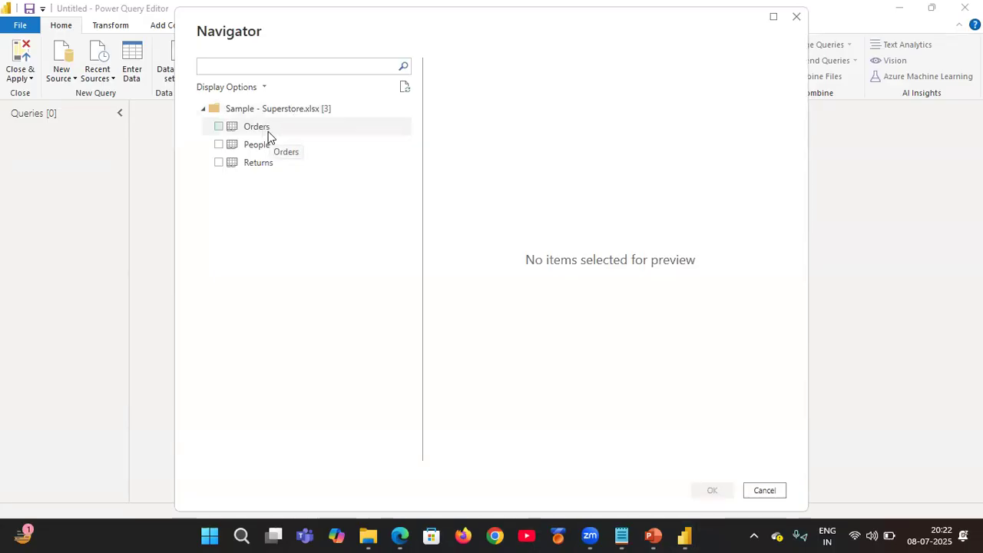
# Step: Preview the People and Returns sheets, and load Orders, People and Returns as queries
pyautogui.click(255, 132)
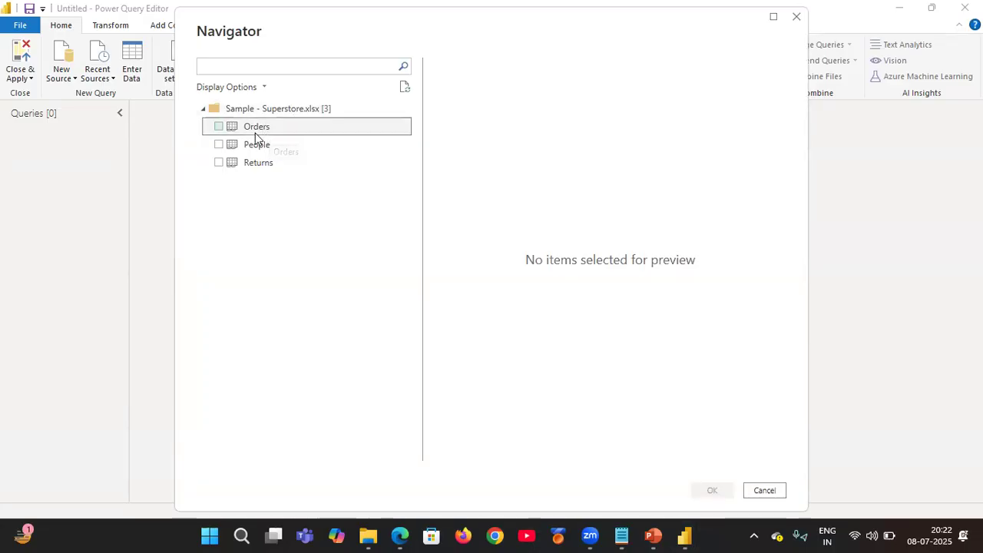
pyautogui.click(262, 148)
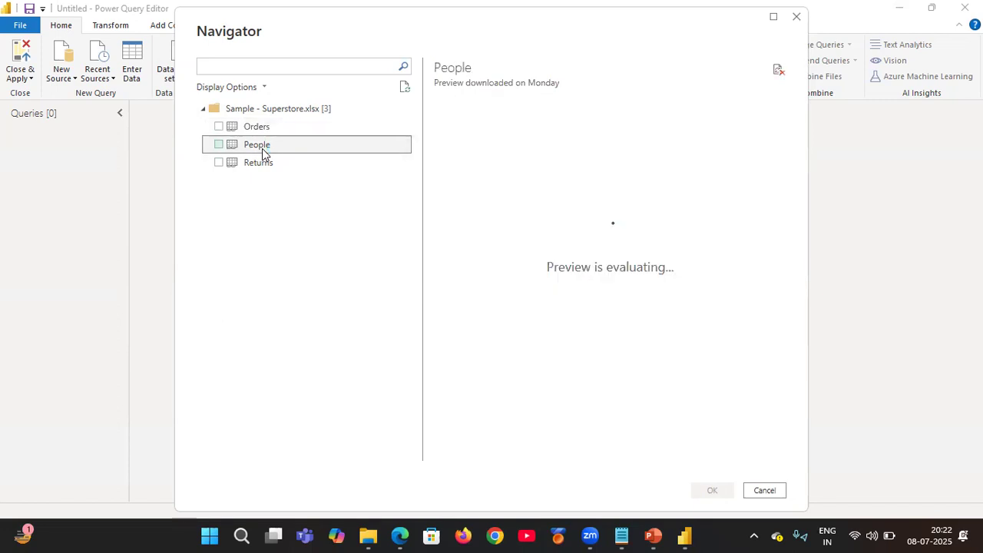
pyautogui.click(262, 162)
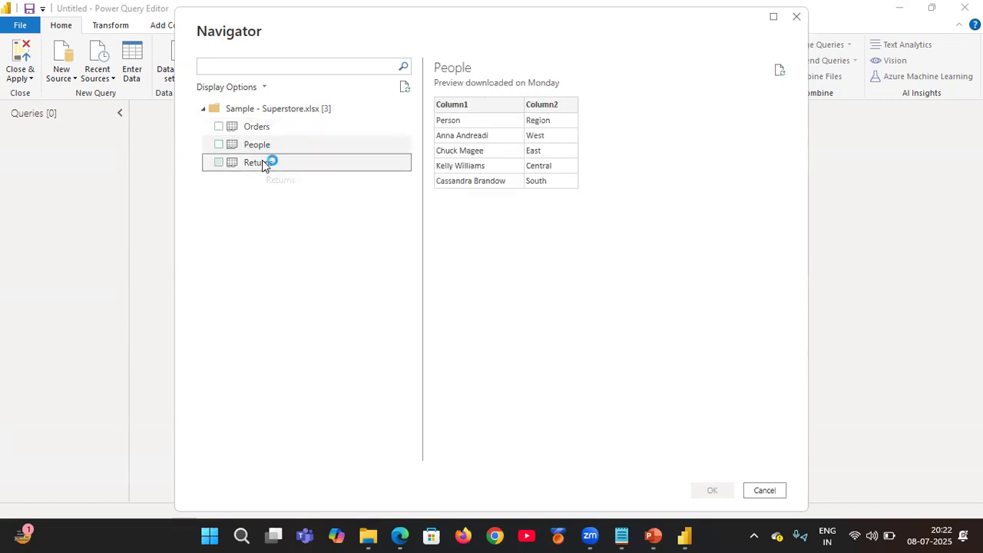
pyautogui.click(219, 125)
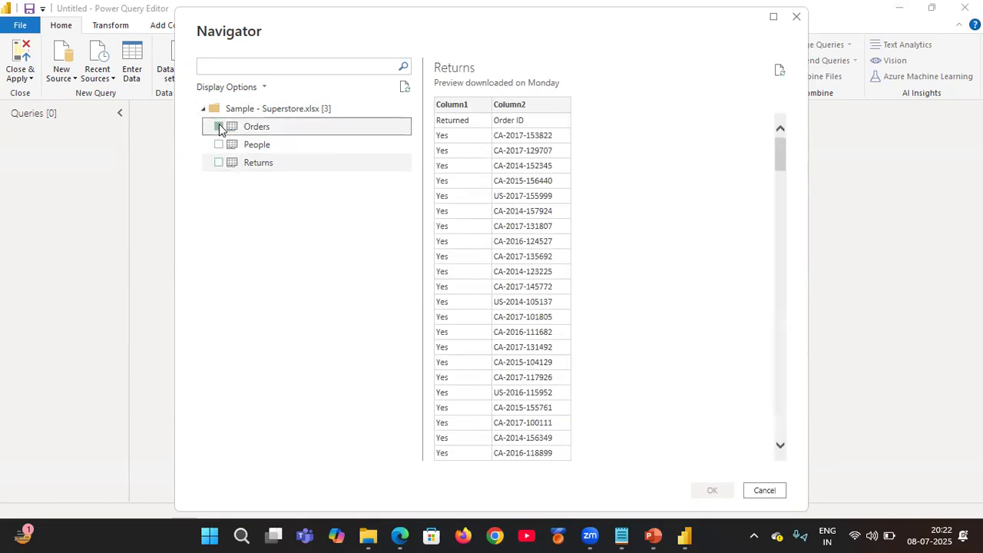
pyautogui.click(219, 145)
pyautogui.click(218, 162)
pyautogui.click(711, 489)
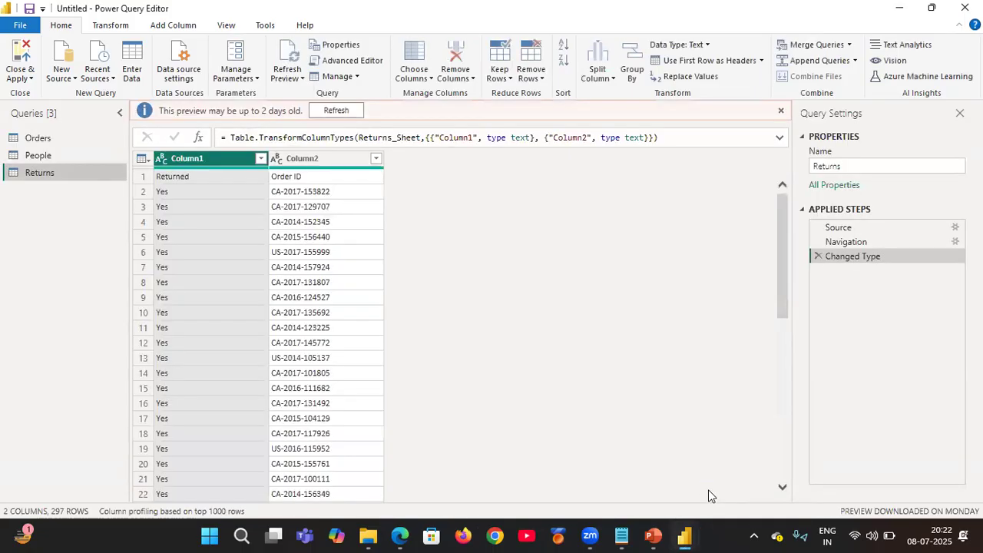
# Step: Connect to the EmpDept Excel workbook as a new source and load its Emp, Manager and Dept sheets
pyautogui.click(64, 70)
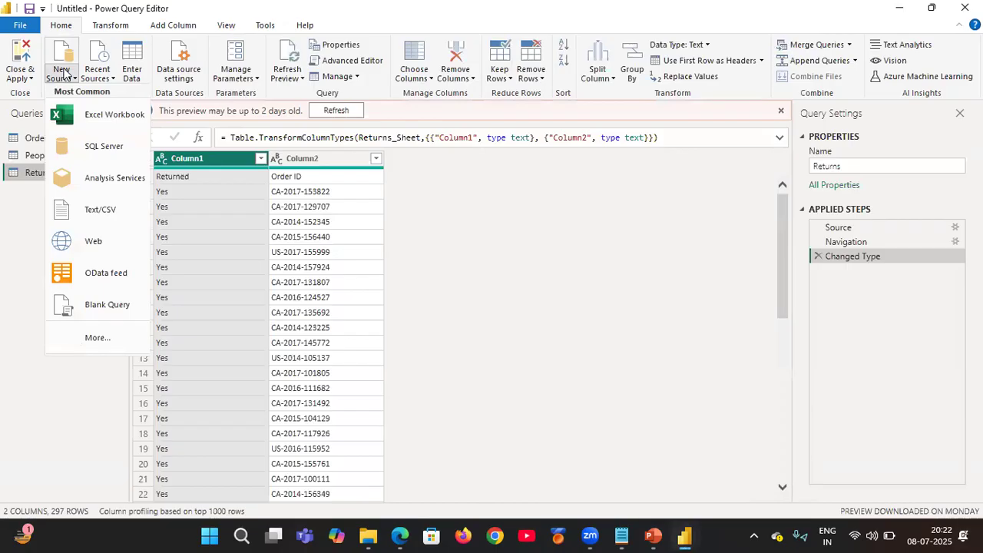
pyautogui.click(123, 119)
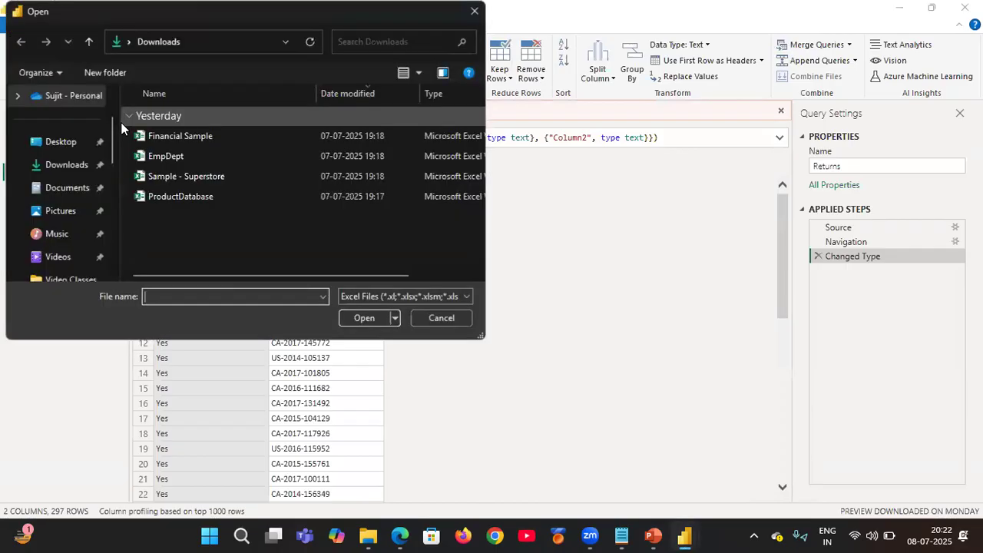
pyautogui.doubleClick(164, 156)
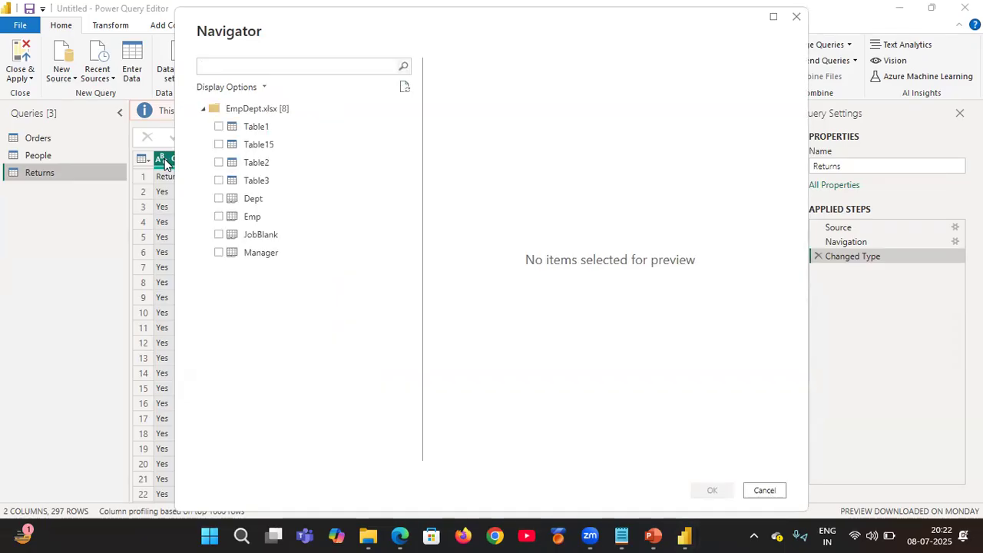
pyautogui.click(219, 218)
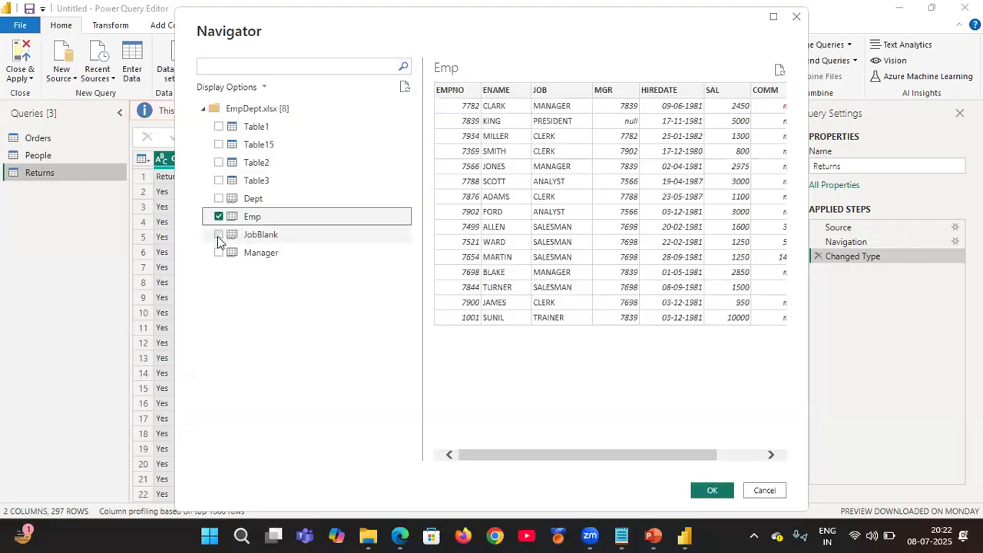
pyautogui.click(219, 235)
pyautogui.click(219, 253)
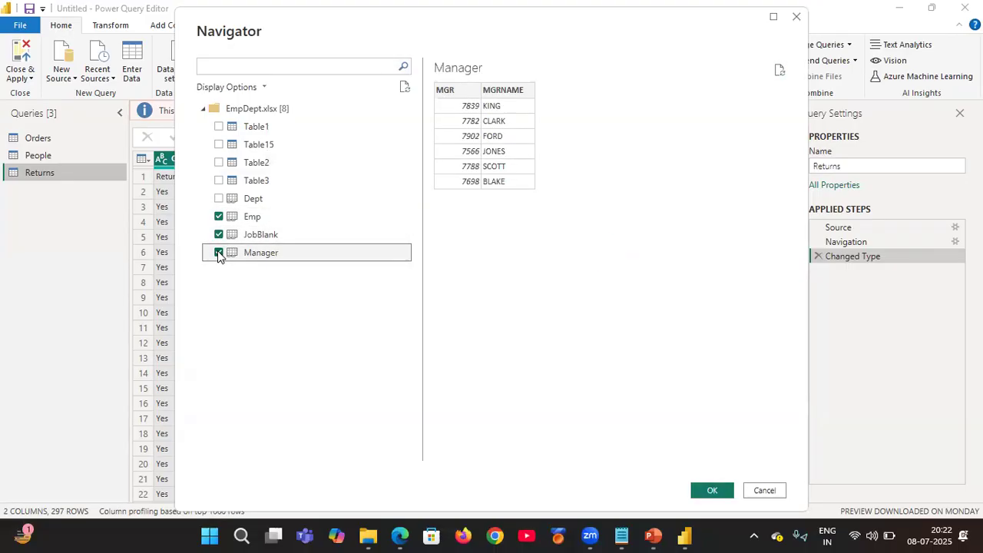
pyautogui.click(219, 236)
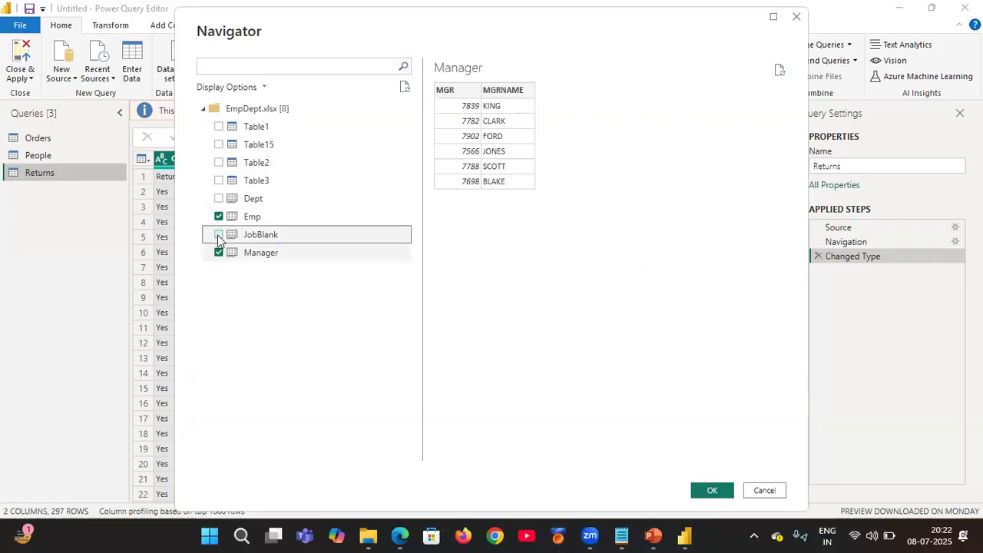
pyautogui.click(218, 199)
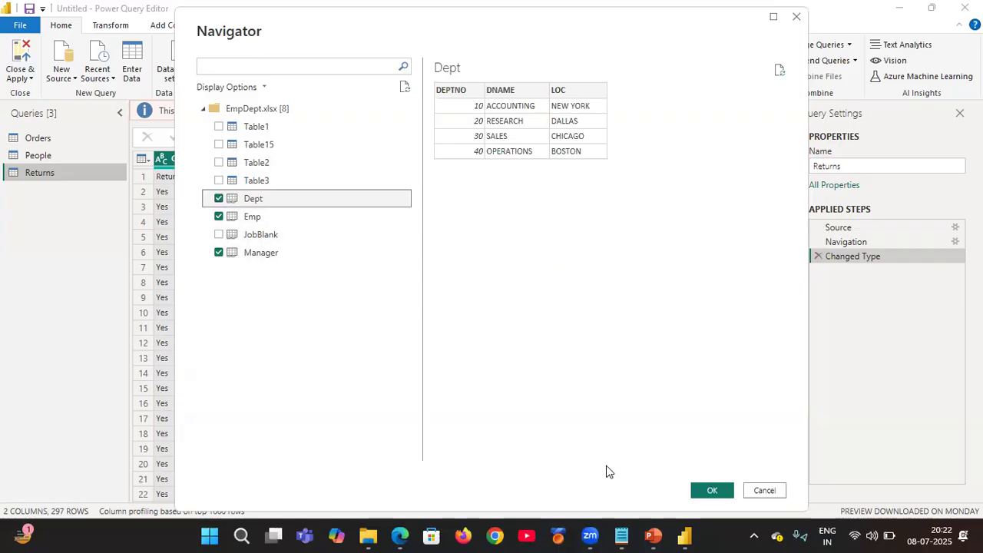
pyautogui.click(712, 491)
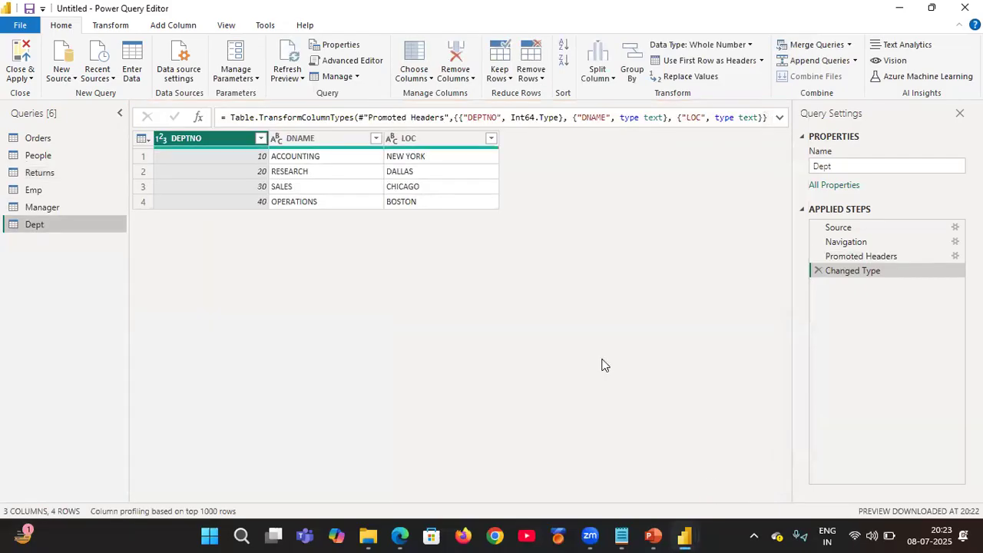
# Step: Start a new SQL Server source, and copy the server name DESKTOP-DDKQME6\SQLSERVERPBI from the Notepad notes
pyautogui.click(57, 74)
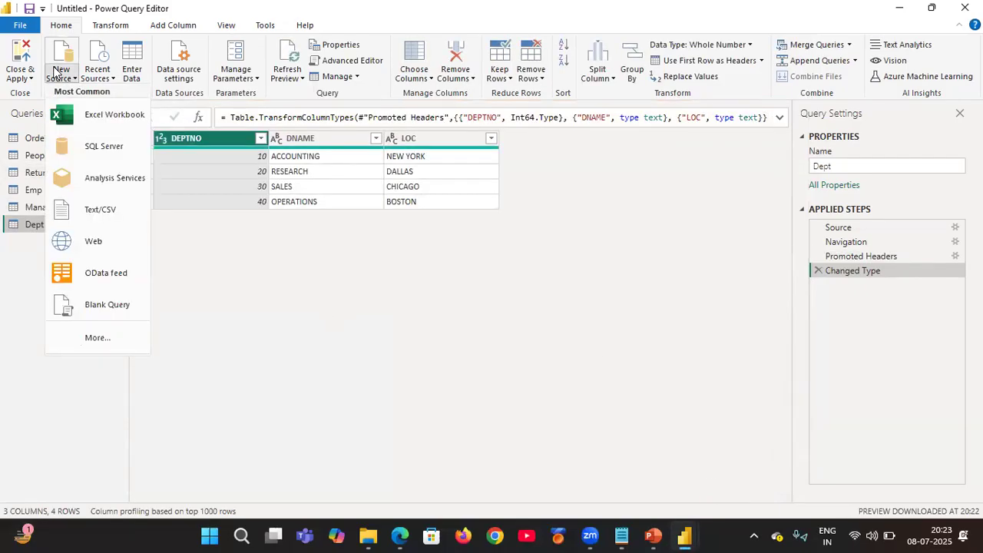
pyautogui.click(105, 160)
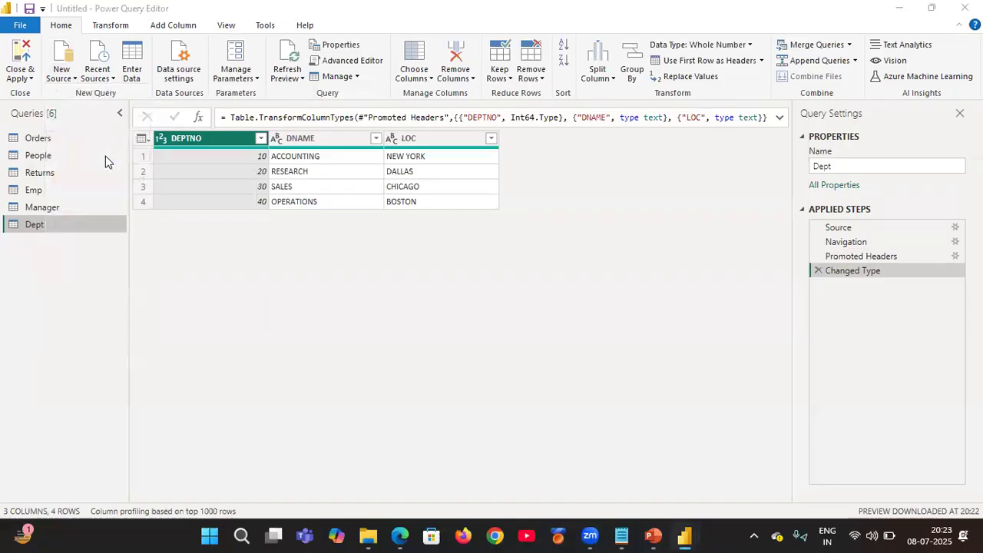
pyautogui.click(619, 534)
pyautogui.click(215, 12)
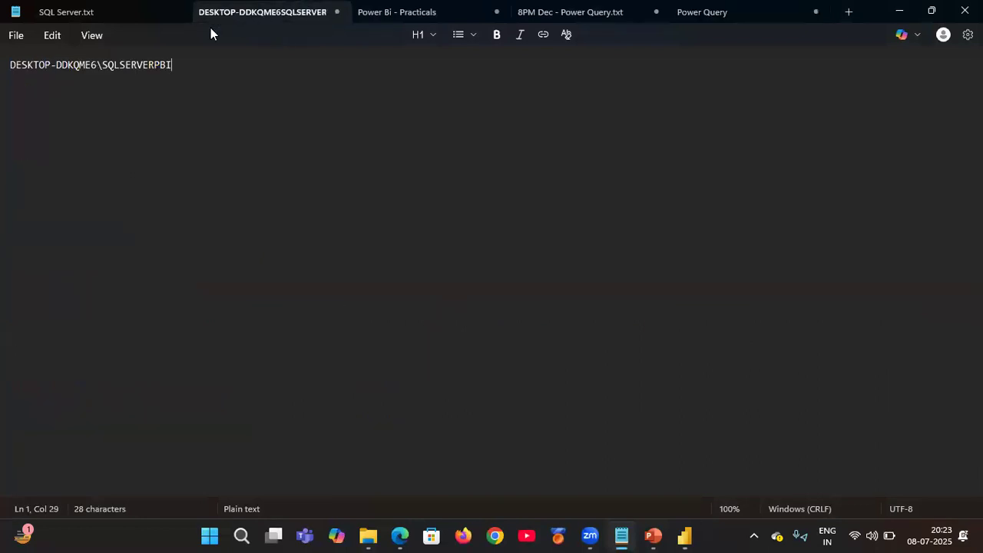
pyautogui.tripleClick(17, 66)
pyautogui.hotkey('ctrl', 'c')
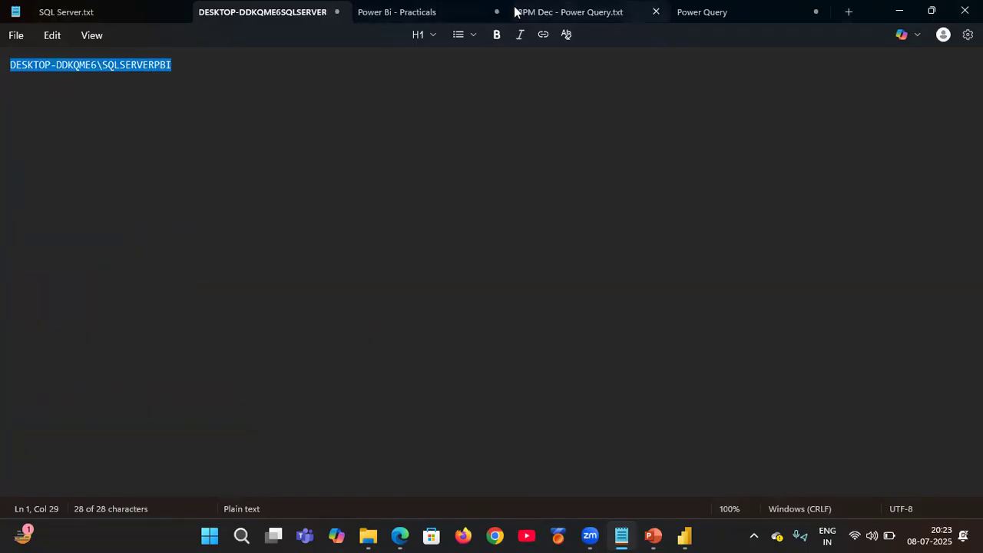
# Step: Return to the Power Query Editor and connect to the SQL Server DESKTOP-DDKQME6\SQLSERVERPBI in Import mode
pyautogui.moveTo(696, 532)
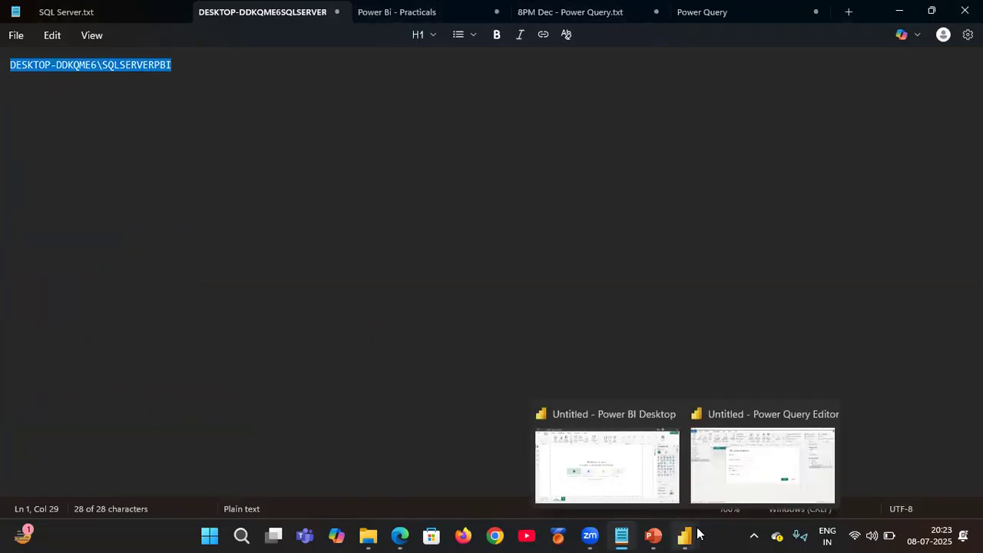
pyautogui.click(722, 475)
pyautogui.click(312, 200)
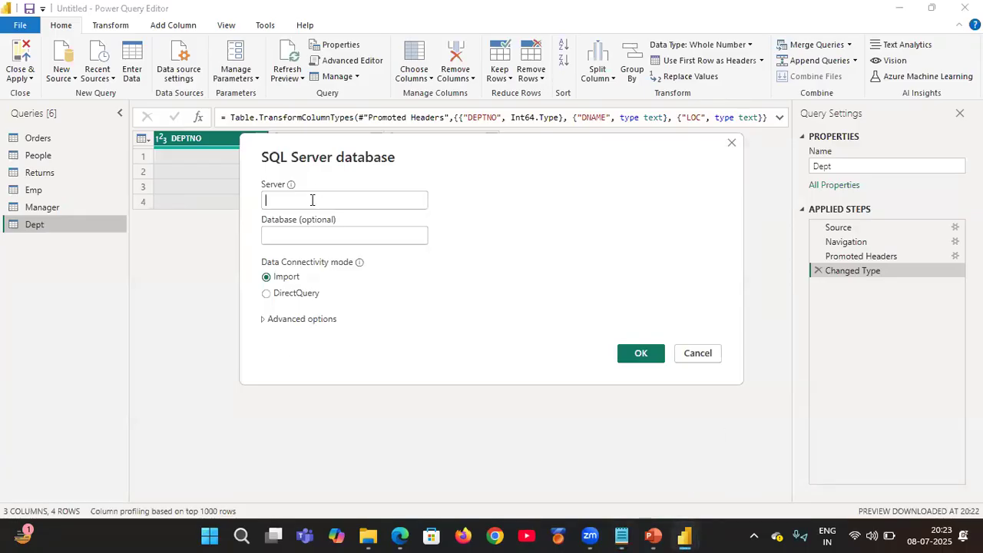
pyautogui.hotkey('ctrl', 'v')
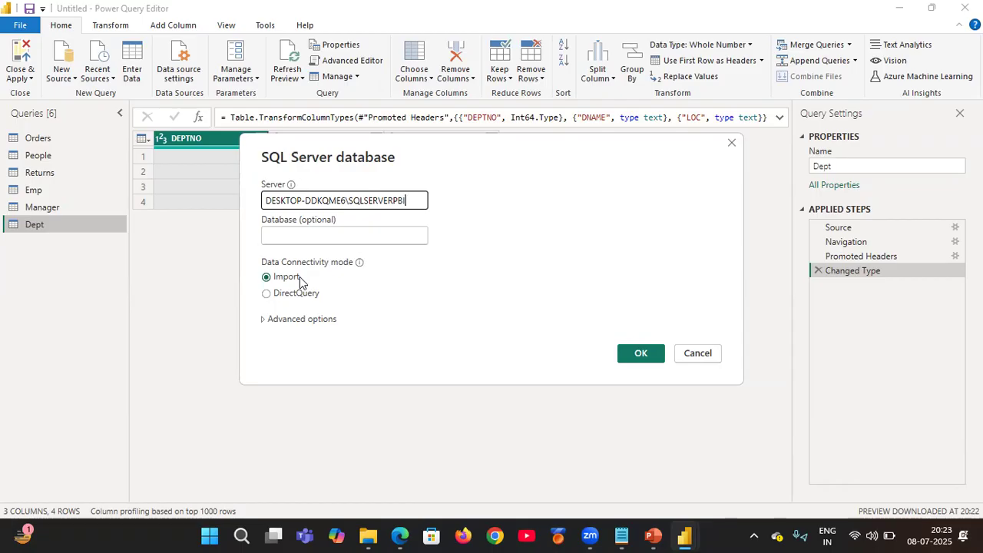
pyautogui.click(630, 360)
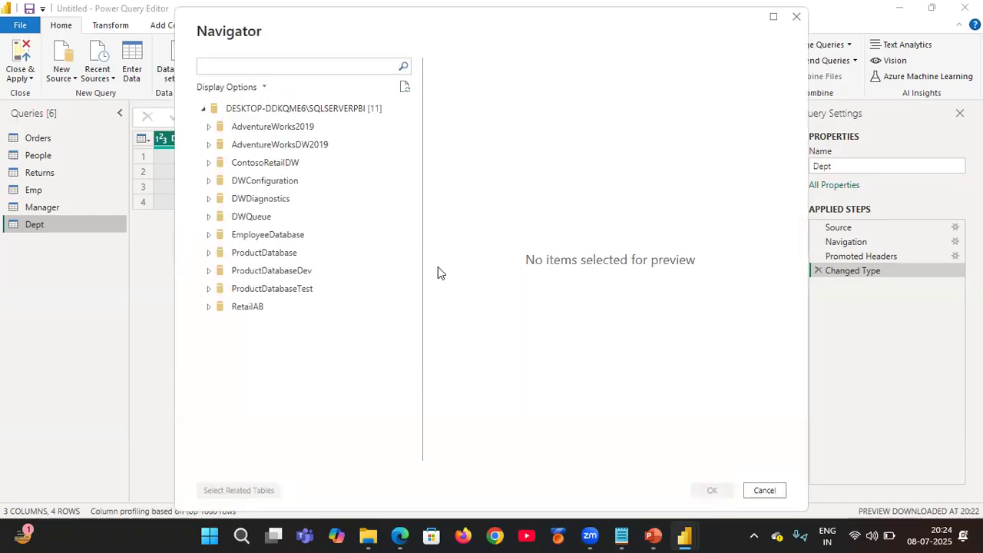
# Step: Load the CUSTOMERS_DATA, PRODUCTS_DATA and SALES_DATA tables from ProductDatabase as queries
pyautogui.click(208, 254)
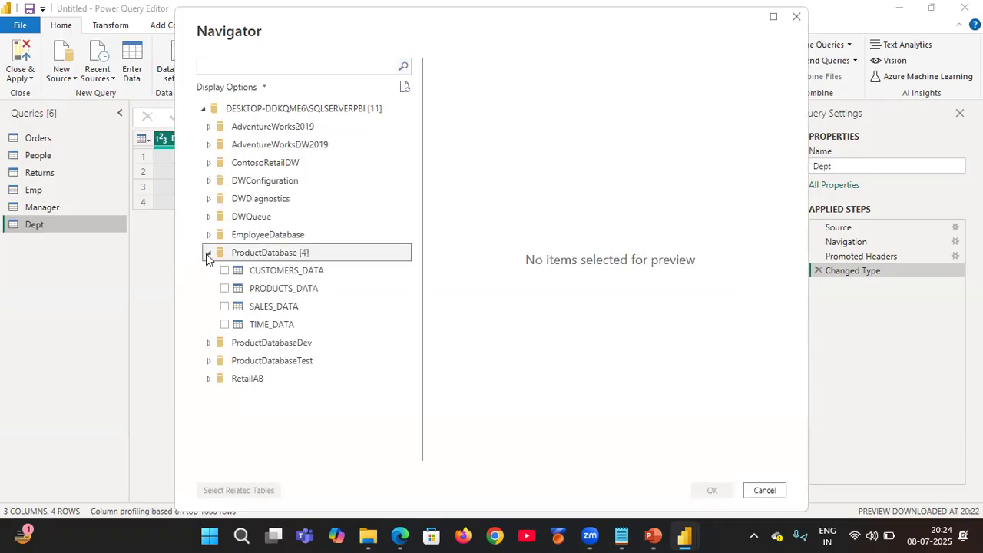
pyautogui.moveTo(231, 276); pyautogui.dragTo(224, 276)
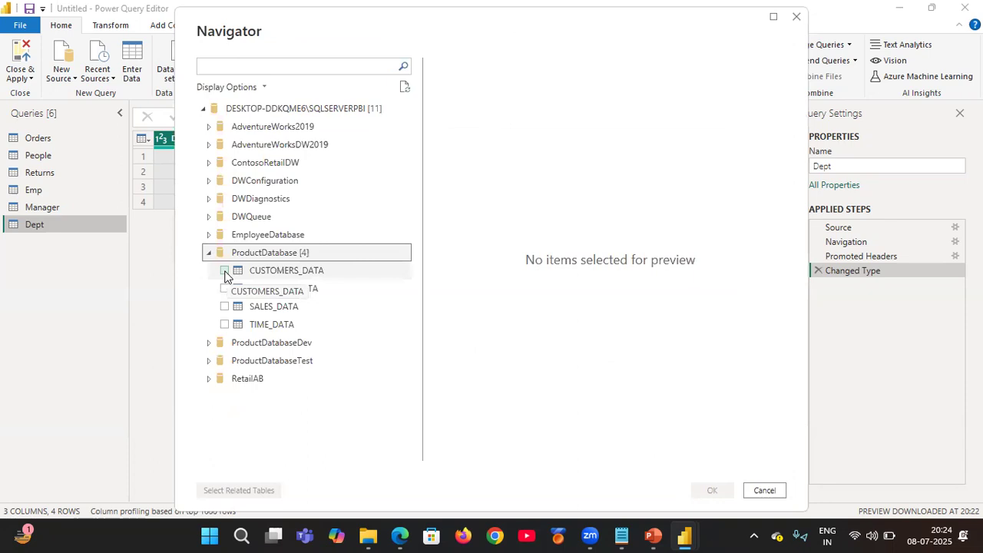
pyautogui.click(224, 271)
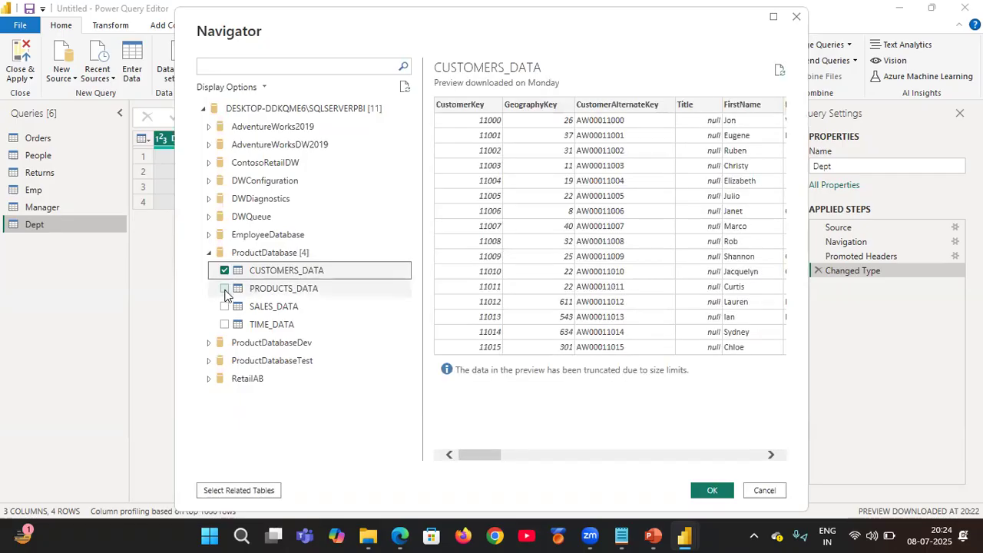
pyautogui.click(224, 289)
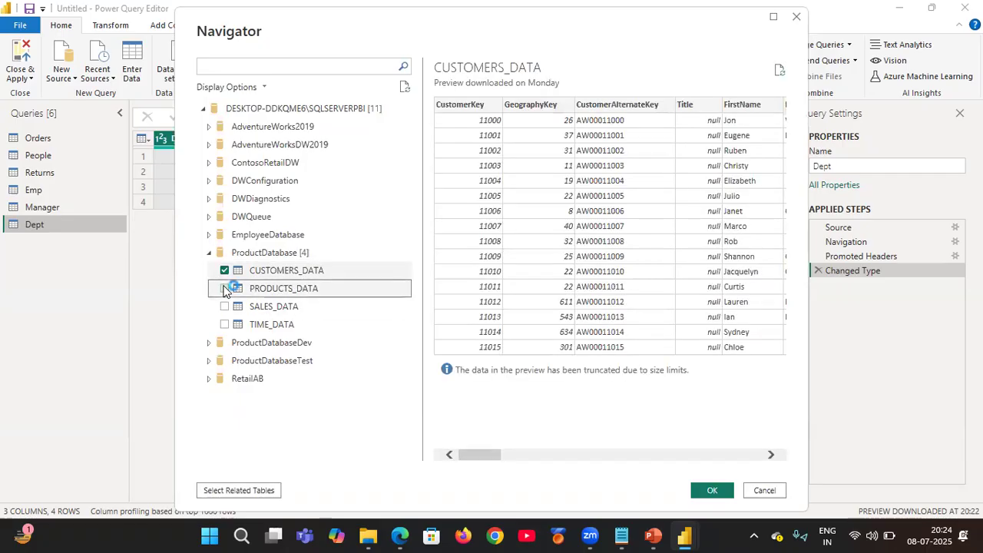
pyautogui.click(224, 306)
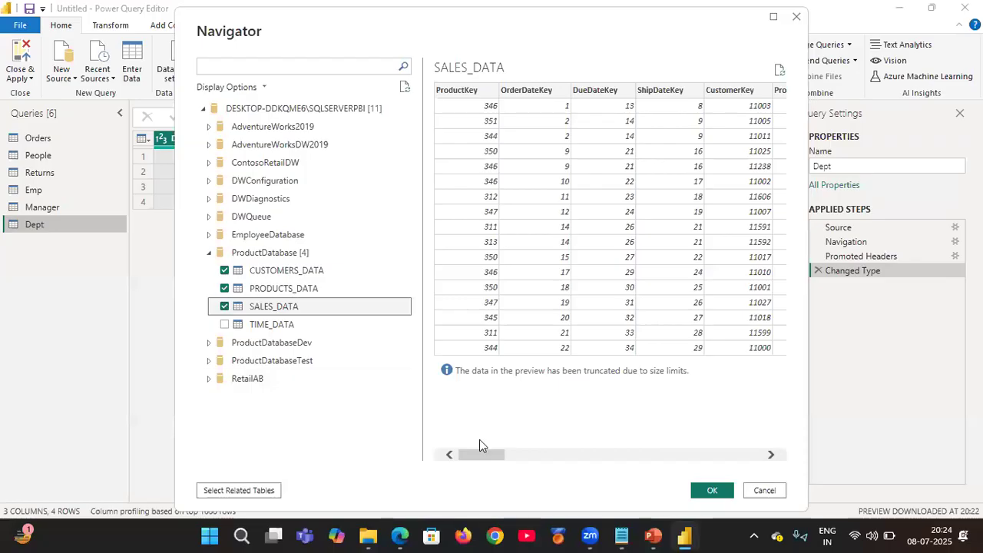
pyautogui.click(714, 489)
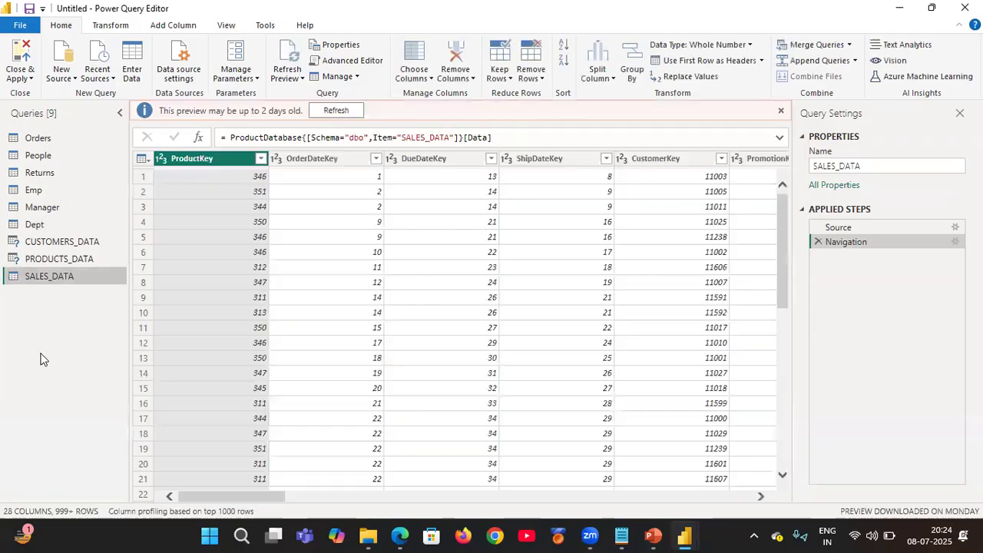
# Step: Refresh the outdated data preview of the SALES_DATA query
pyautogui.moveTo(15, 261); pyautogui.dragTo(44, 259)
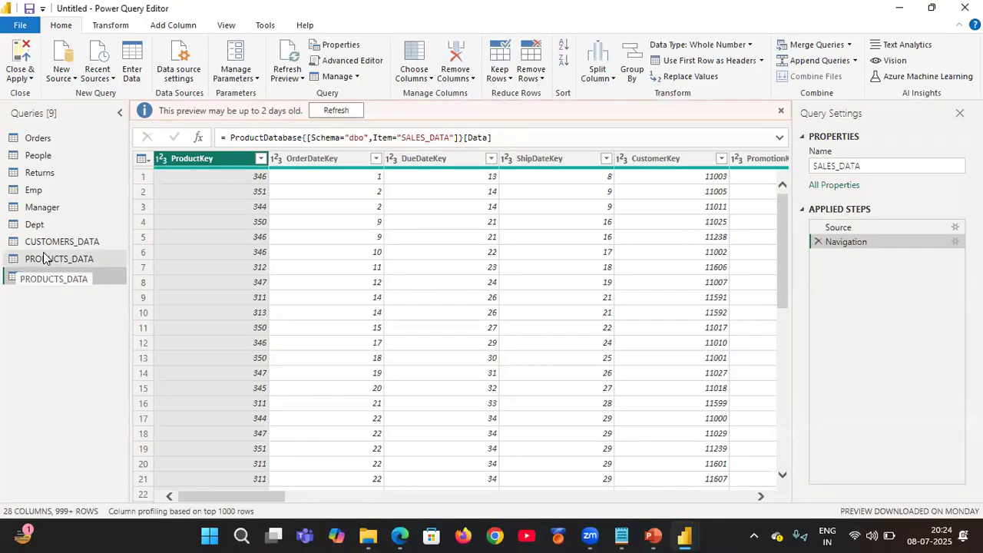
pyautogui.moveTo(44, 259); pyautogui.dragTo(45, 259)
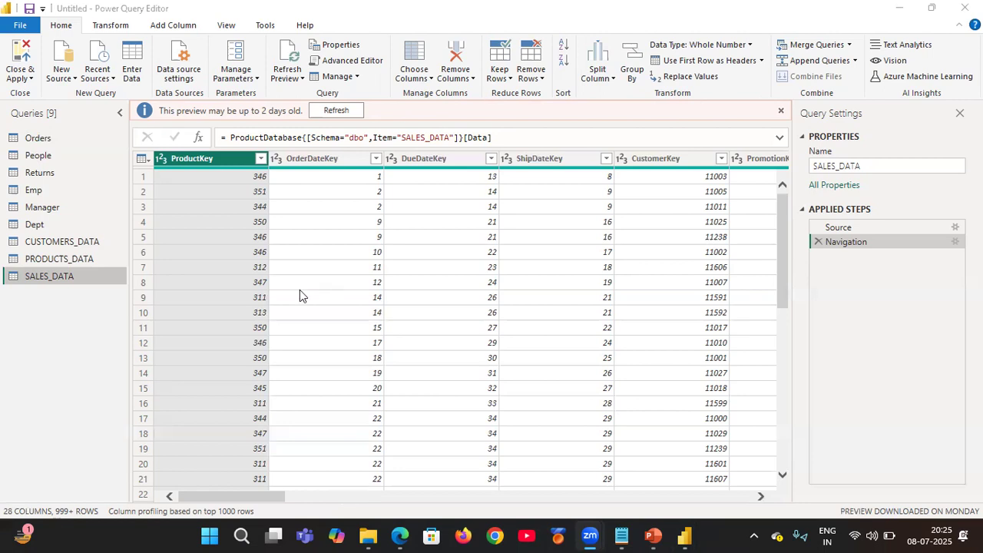
pyautogui.click(334, 111)
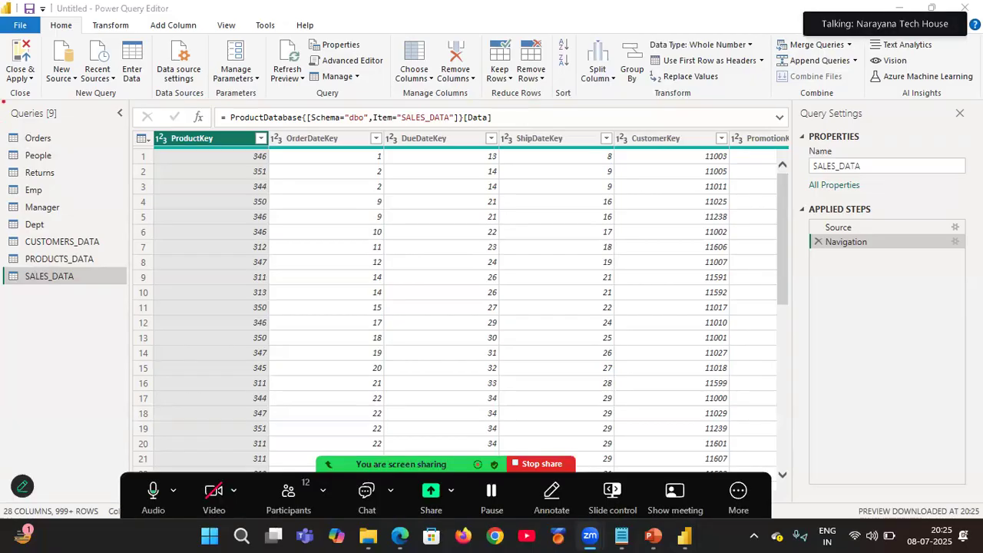
# Step: Outline the Queries pane, data preview, ribbon, Query Settings pane and formula bar with red rectangle annotations
pyautogui.moveTo(2, 102)
pyautogui.mouseDown()
pyautogui.moveTo(134, 330)
pyautogui.moveTo(134, 478)
pyautogui.moveTo(166, 547)
pyautogui.moveTo(129, 523)
pyautogui.mouseUp()
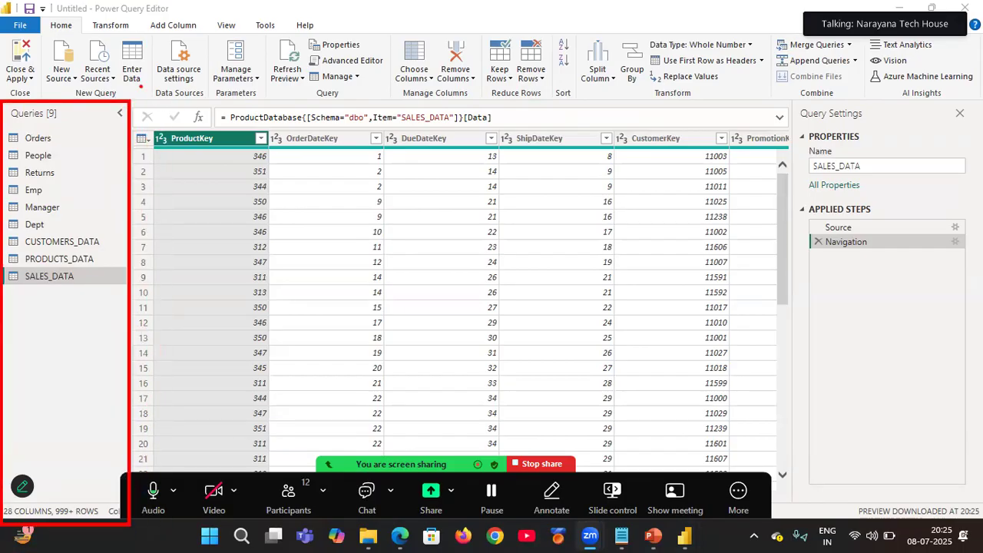
pyautogui.moveTo(129, 100)
pyautogui.mouseDown()
pyautogui.moveTo(242, 249)
pyautogui.moveTo(141, 135)
pyautogui.moveTo(202, 226)
pyautogui.moveTo(778, 551)
pyautogui.moveTo(789, 533)
pyautogui.mouseUp()
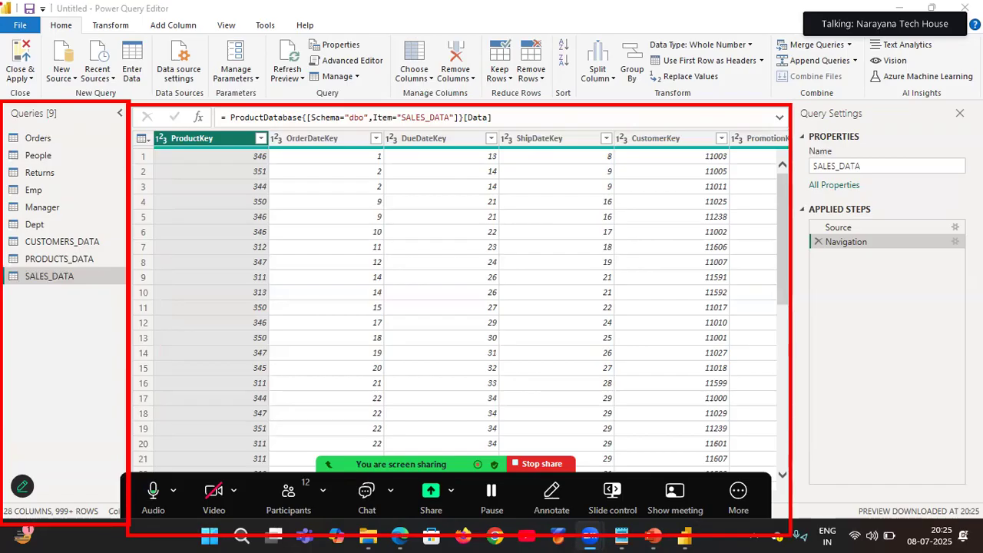
pyautogui.moveTo(0, 16); pyautogui.dragTo(74, 77)
pyautogui.moveTo(2, 16)
pyautogui.mouseDown()
pyautogui.moveTo(87, 79)
pyautogui.moveTo(662, 17)
pyautogui.moveTo(966, 129)
pyautogui.moveTo(964, 96)
pyautogui.moveTo(981, 100)
pyautogui.moveTo(981, 79)
pyautogui.moveTo(981, 98)
pyautogui.mouseUp()
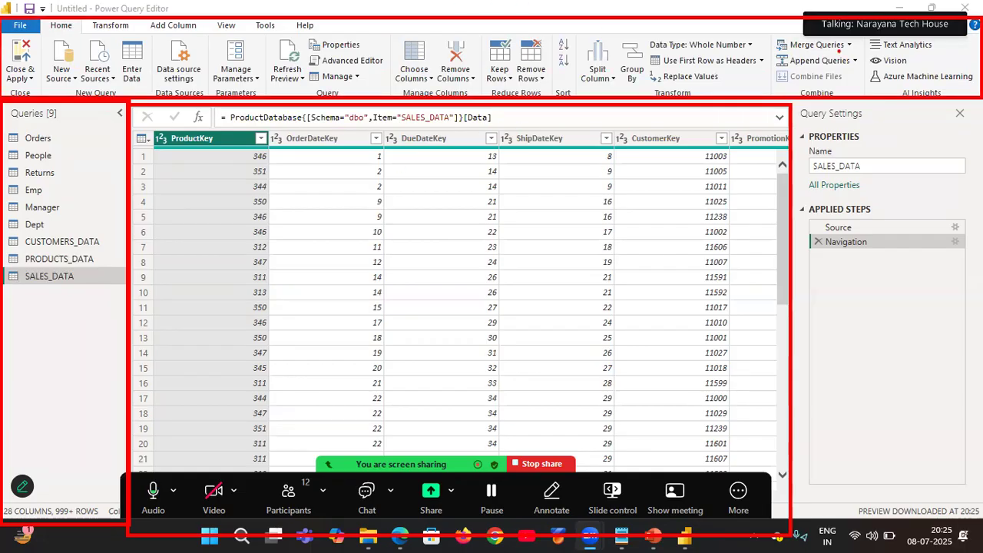
pyautogui.moveTo(793, 100)
pyautogui.mouseDown()
pyautogui.moveTo(981, 298)
pyautogui.moveTo(981, 539)
pyautogui.mouseUp()
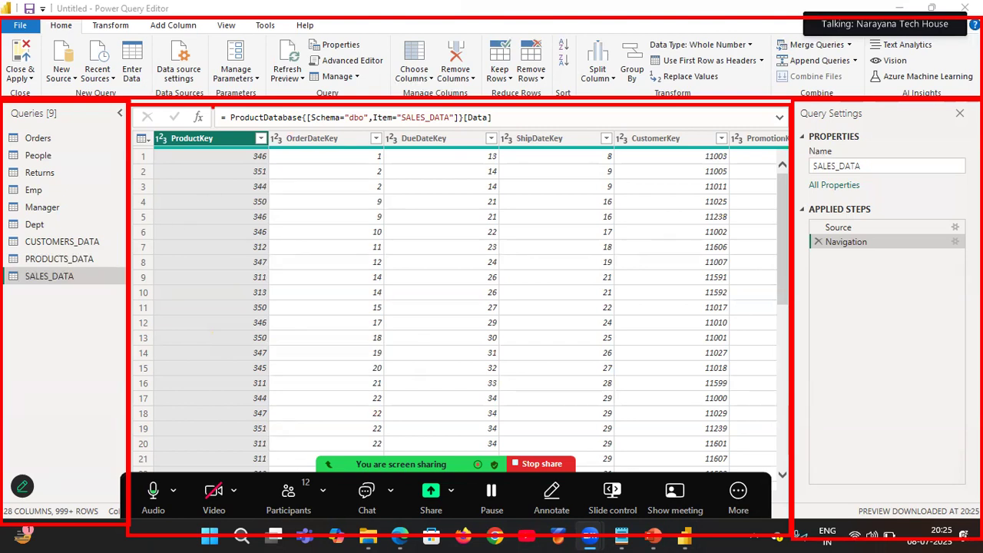
pyautogui.moveTo(213, 106)
pyautogui.mouseDown()
pyautogui.moveTo(227, 120)
pyautogui.moveTo(790, 135)
pyautogui.mouseUp()
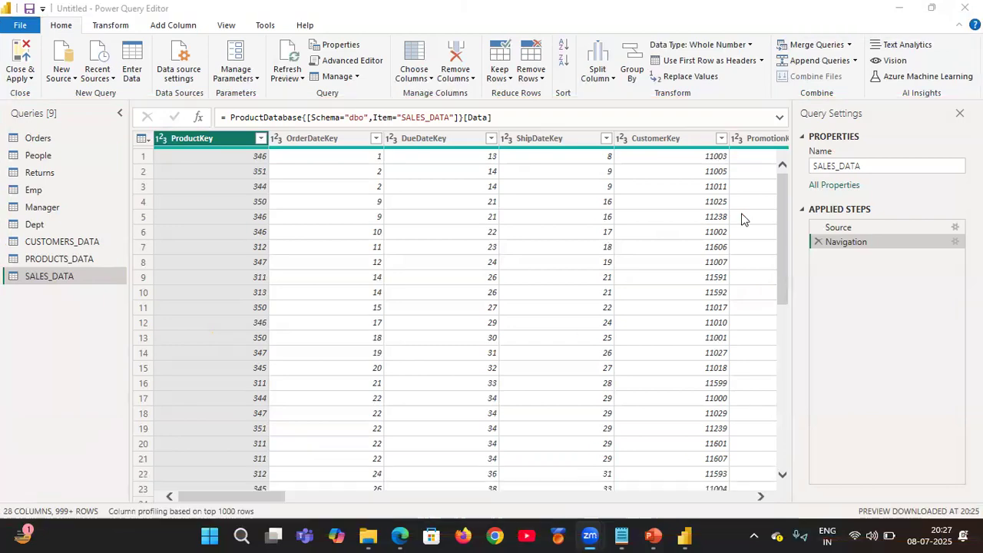
# Step: Switch to the Power Query notes in Notepad and copy the agenda line "Power Query Editor User Interface"
pyautogui.click(623, 535)
pyautogui.click(702, 12)
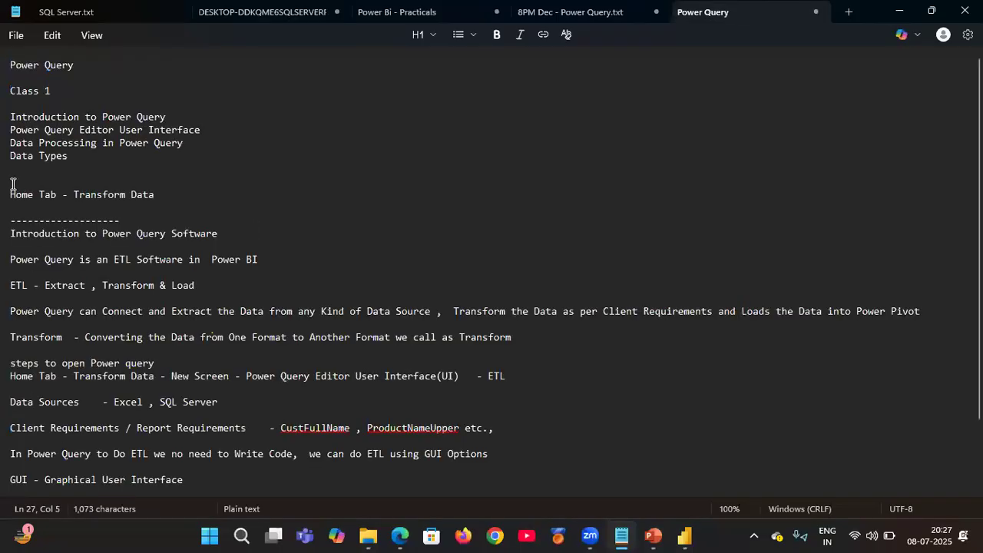
pyautogui.tripleClick(16, 119)
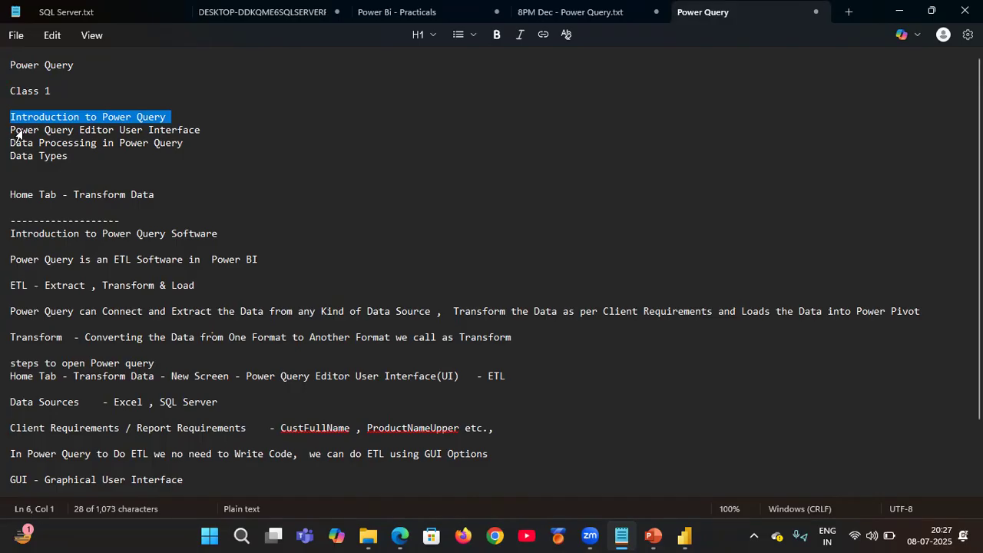
pyautogui.tripleClick(17, 132)
pyautogui.hotkey('ctrl', 'c')
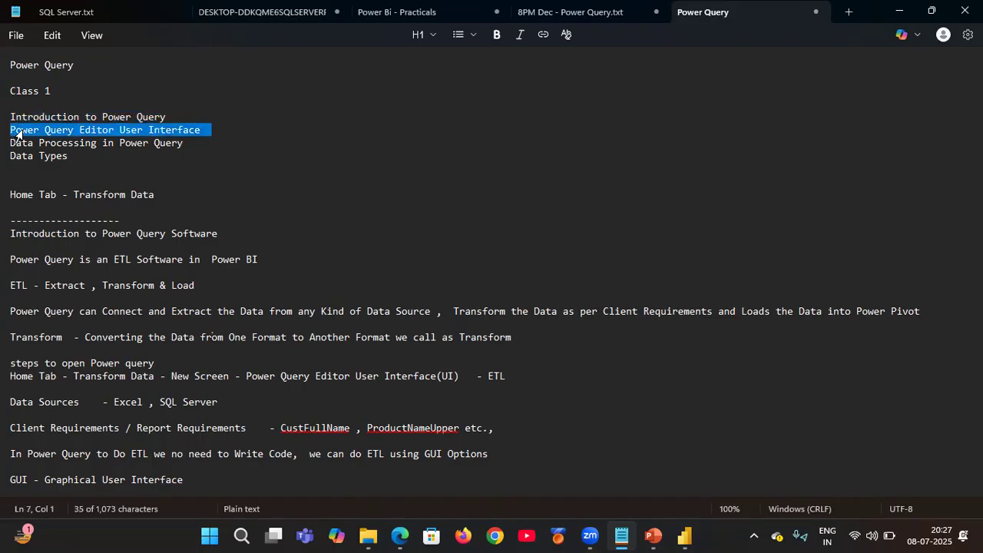
# Step: Add blank lines after the "M(Mashup) Language" line at the end of the notes and paste the copied heading below it
pyautogui.scroll(-1, 198, 347)
pyautogui.scroll(1, 198, 347)
pyautogui.scroll(-2, 222, 360)
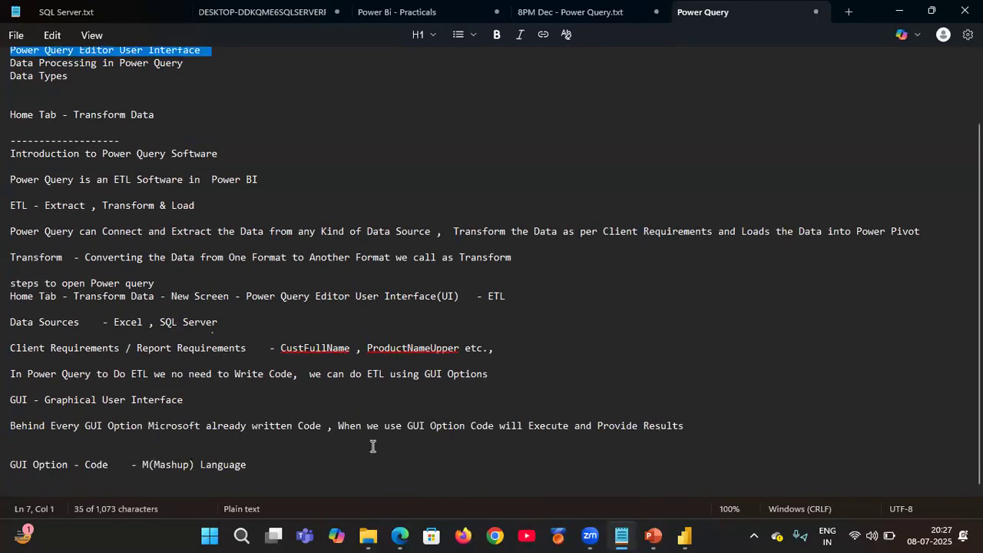
pyautogui.click(281, 465)
pyautogui.press('Return')
pyautogui.press('Return')
pyautogui.press('Return')
pyautogui.press('Return')
pyautogui.press('Return')
pyautogui.press('Return')
pyautogui.press('Return')
pyautogui.press('Return')
pyautogui.press('Return')
pyautogui.press('Return')
pyautogui.press('Return')
pyautogui.press('Return')
pyautogui.press('Return')
pyautogui.press('Return')
pyautogui.press('Return')
pyautogui.press('Return')
pyautogui.press('Return')
pyautogui.press('Return')
pyautogui.press('Return')
pyautogui.press('Return')
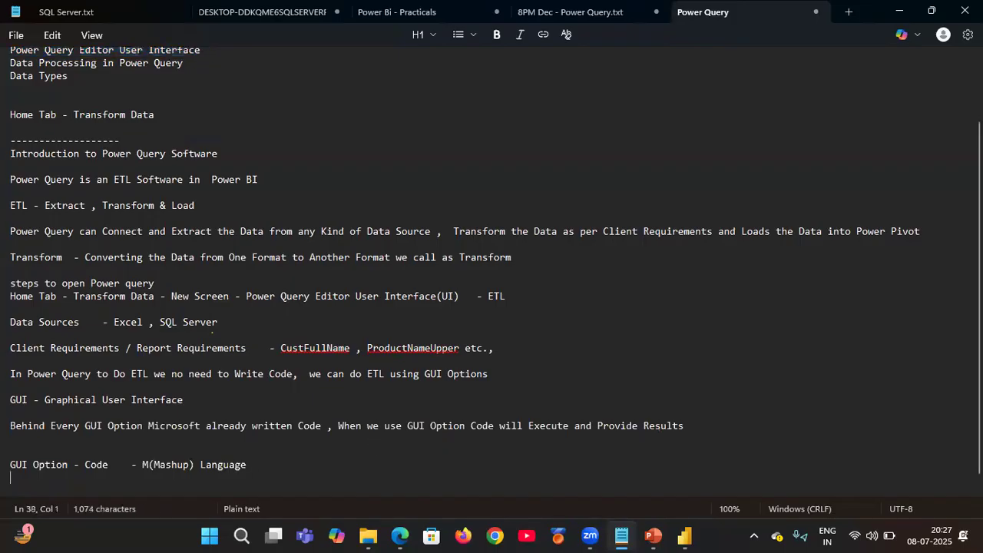
pyautogui.press('Return')
pyautogui.press('Return')
pyautogui.press('Return')
pyautogui.press('Return')
pyautogui.press('Return')
pyautogui.press('Up')
pyautogui.press('Up')
pyautogui.press('Up')
pyautogui.press('Up')
pyautogui.press('Up')
pyautogui.press('Up')
pyautogui.press('Up')
pyautogui.press('Up')
pyautogui.press('Up')
pyautogui.press('Up')
pyautogui.press('Up')
pyautogui.press('Up')
pyautogui.press('Up')
pyautogui.press('Up')
pyautogui.press('Up')
pyautogui.press('Up')
pyautogui.press('Up')
pyautogui.press('Up')
pyautogui.press('Up')
pyautogui.press('Up')
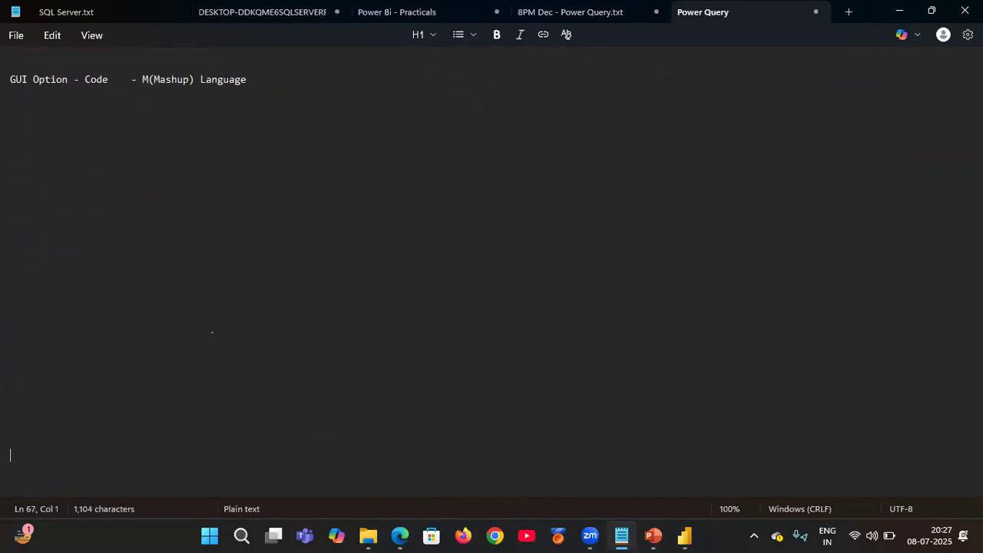
pyautogui.hotkey('ctrl', 'v')
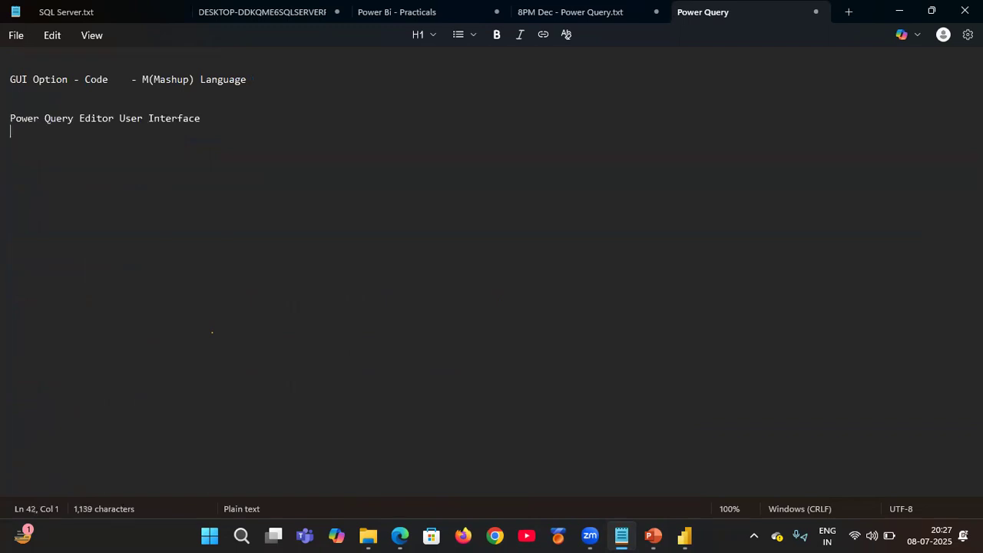
# Step: Insert a dashed separator line directly above the pasted "Power Query Editor User Interface" heading
pyautogui.press('Up')
pyautogui.press('Up')
pyautogui.write('---------------------------------------------------------------------')
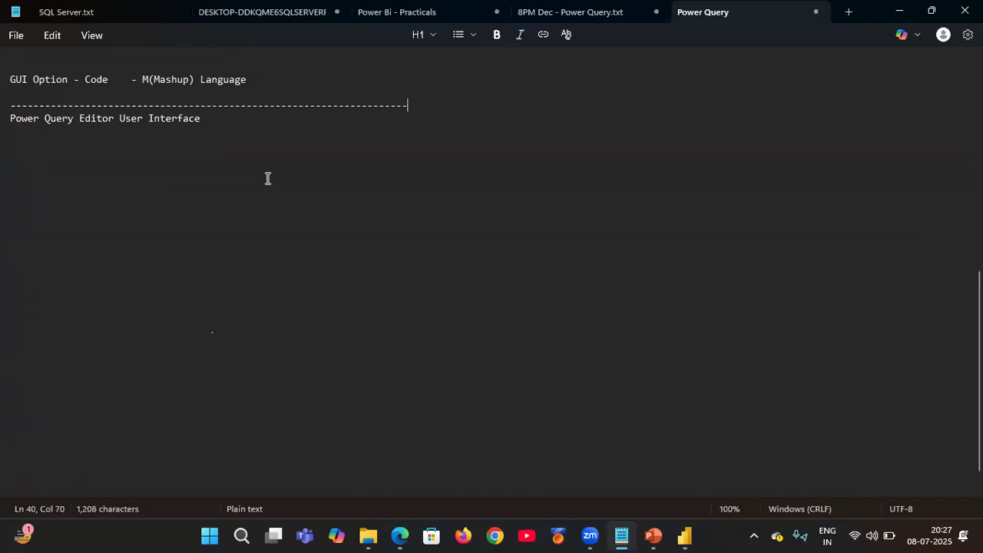
# Step: Write "the power query editoe UI contains 5 different parts" below the "Power Query Editor User Interface" heading and leave a blank line after it
pyautogui.click(240, 132)
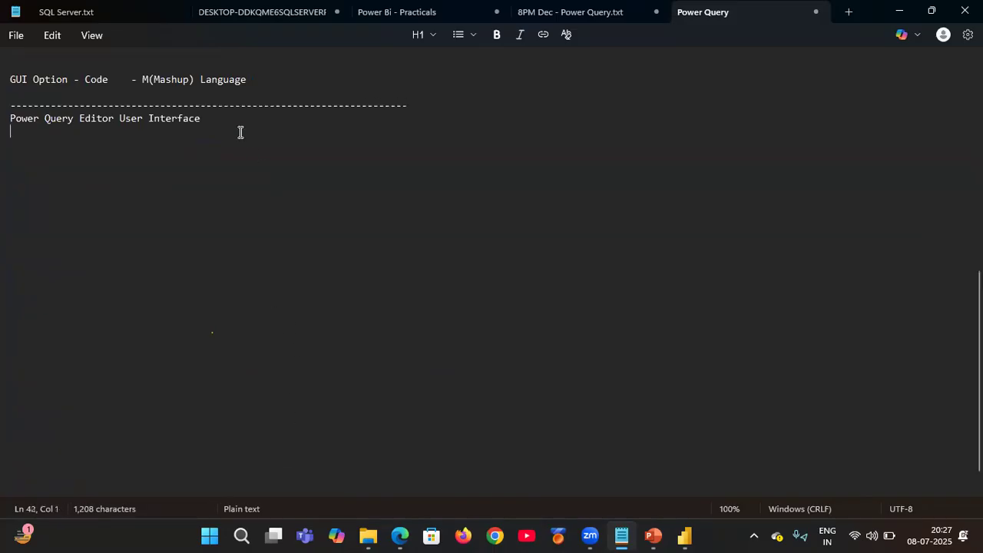
pyautogui.press('Down')
pyautogui.press('Down')
pyautogui.write('th')
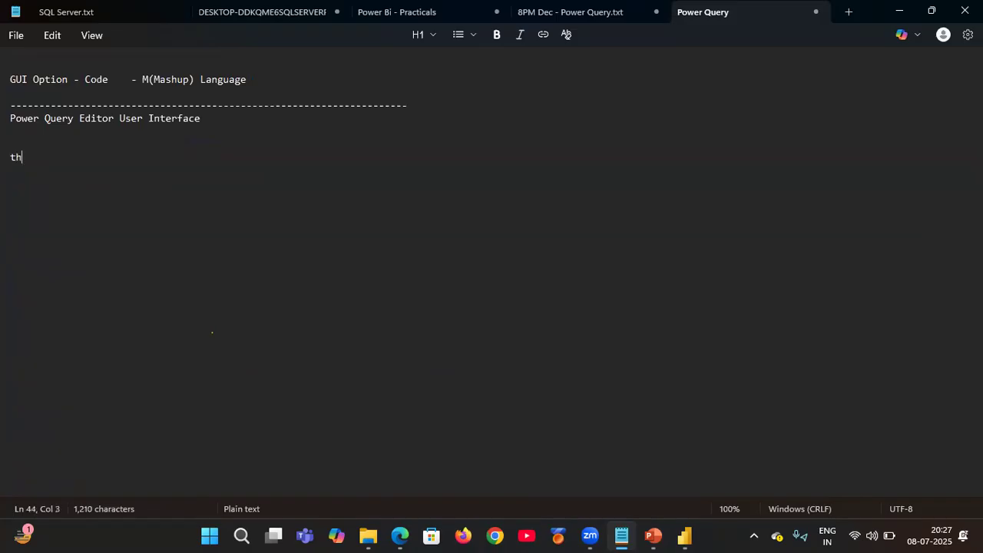
pyautogui.write('e power ')
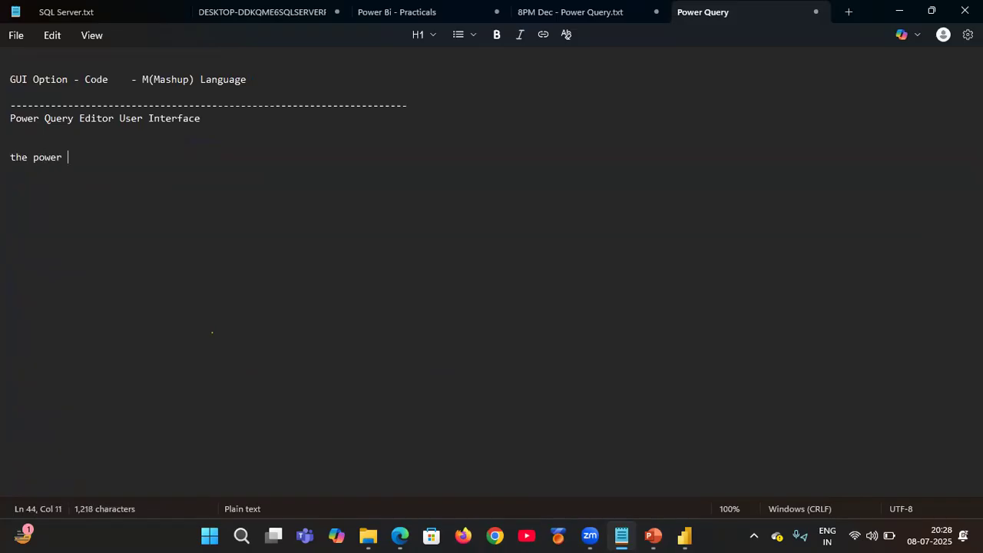
pyautogui.write('quer')
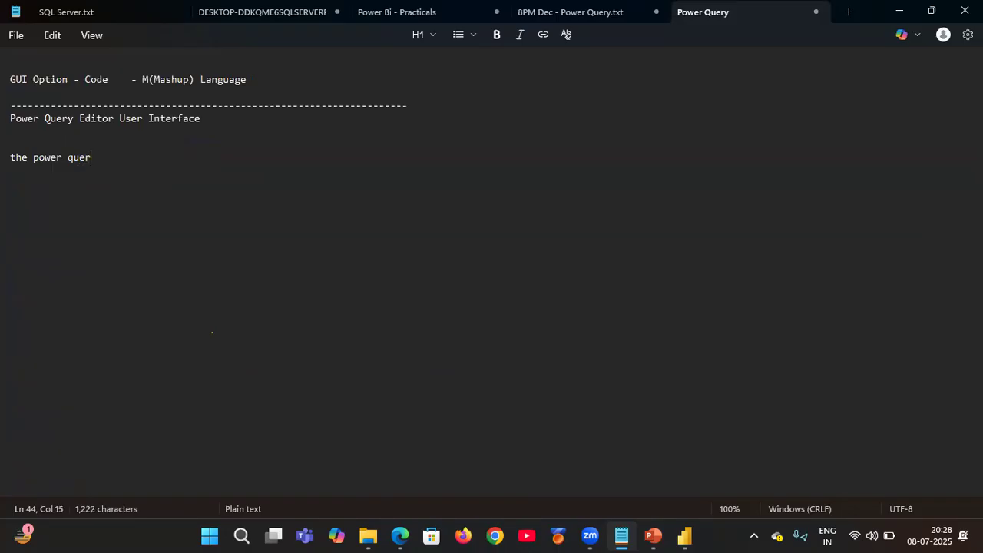
pyautogui.write('y edi')
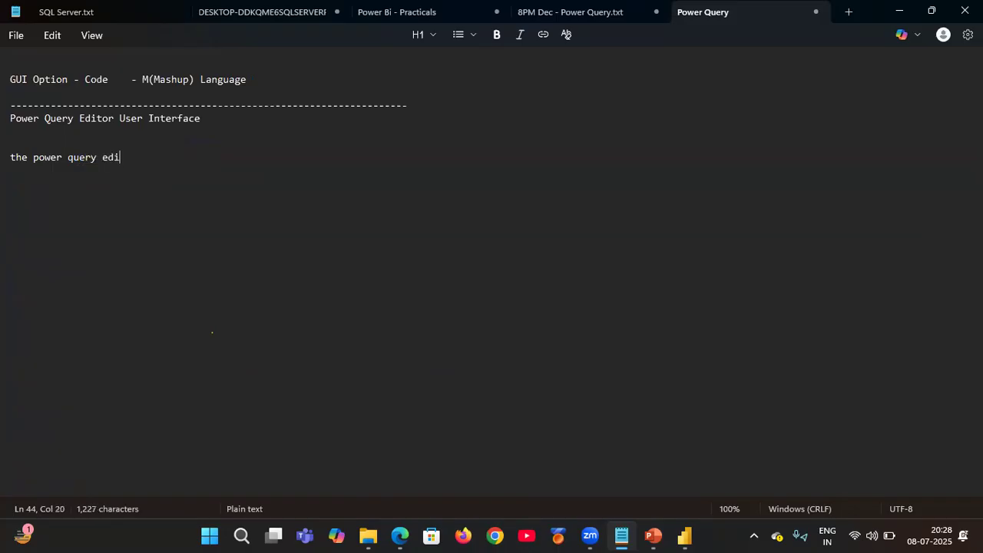
pyautogui.write('toe UI ')
pyautogui.write('contai')
pyautogui.write('n')
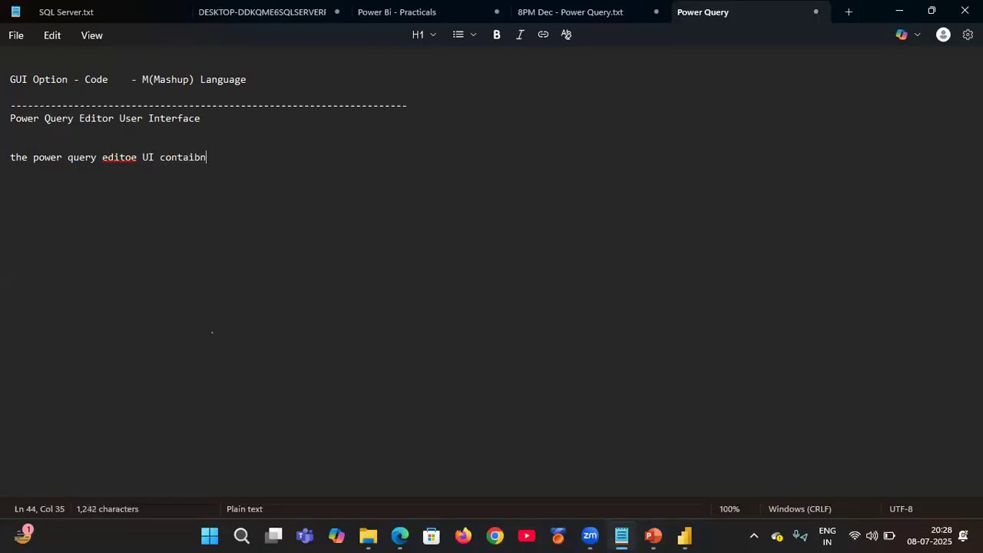
pyautogui.write('s 5 different')
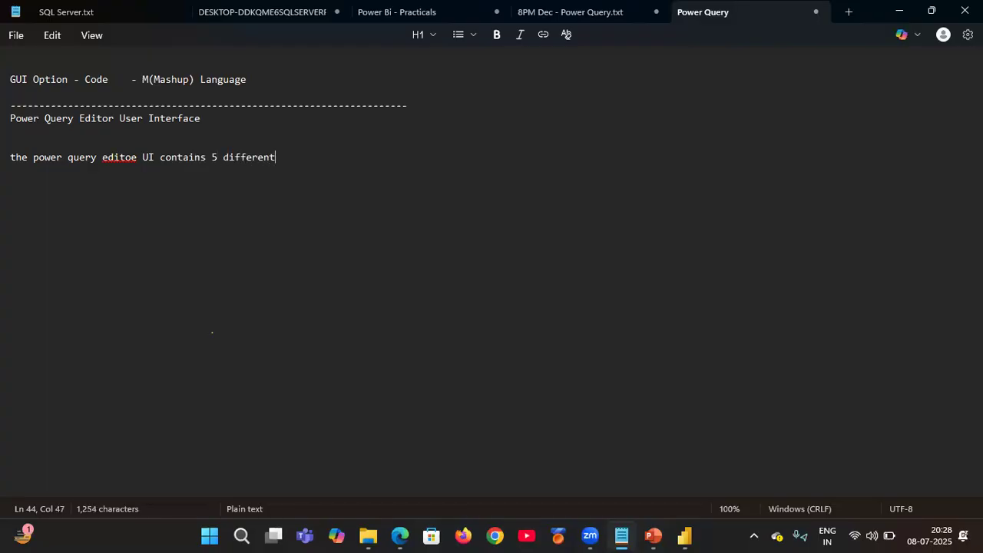
pyautogui.write(' parts')
pyautogui.press('Return')
pyautogui.press('Return')
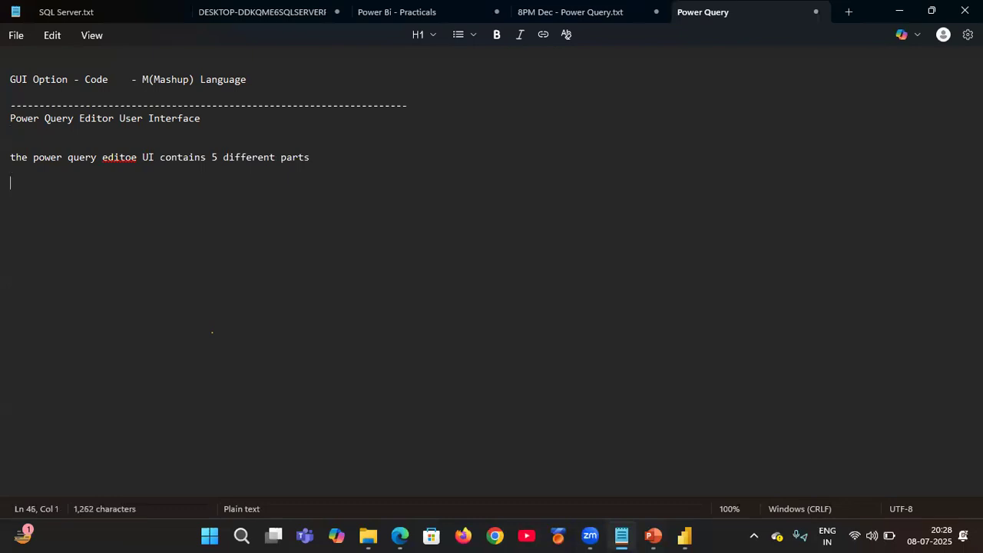
# Step: Add the subheading "Query Pane------" under the introductory sentence, followed by a blank line
pyautogui.write('Query ')
pyautogui.write('pnae')
pyautogui.press('BackSpace')
pyautogui.press('BackSpace')
pyautogui.press('BackSpace')
pyautogui.press('BackSpace')
pyautogui.write('Pa')
pyautogui.press('BackSpace')
pyautogui.write('e')
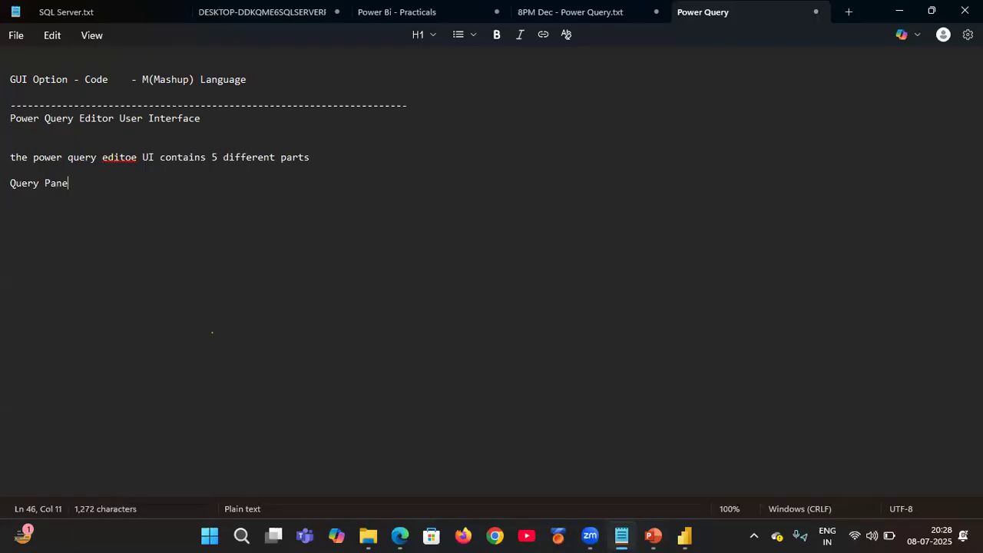
pyautogui.write('------')
pyautogui.press('Return')
pyautogui.press('Return')
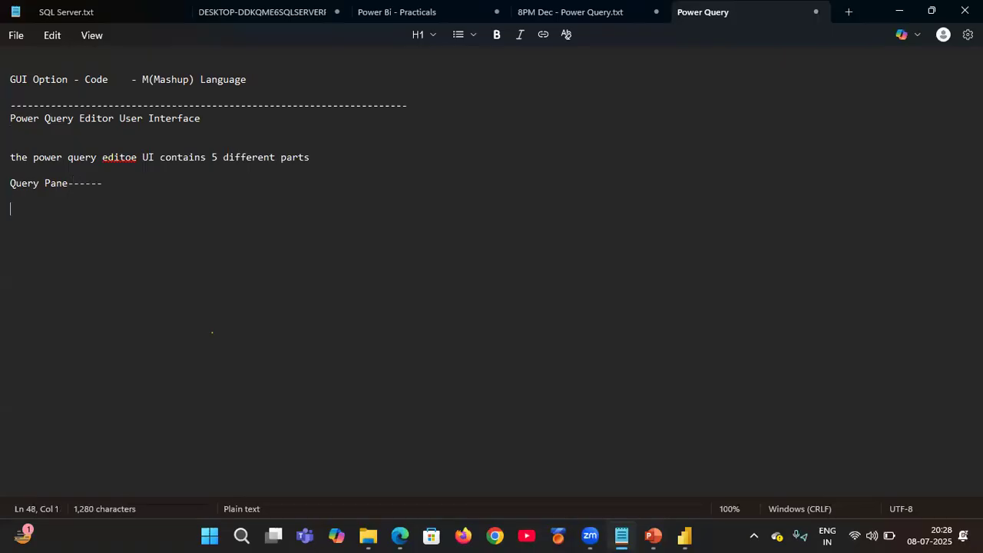
# Step: Under the Query Pane subheading, write the two lines "Data Base - Tables" and "power query - we say that it as a Query"
pyautogui.write('Dta')
pyautogui.press('BackSpace')
pyautogui.press('BackSpace')
pyautogui.press('BackSpace')
pyautogui.write('ata Base - ')
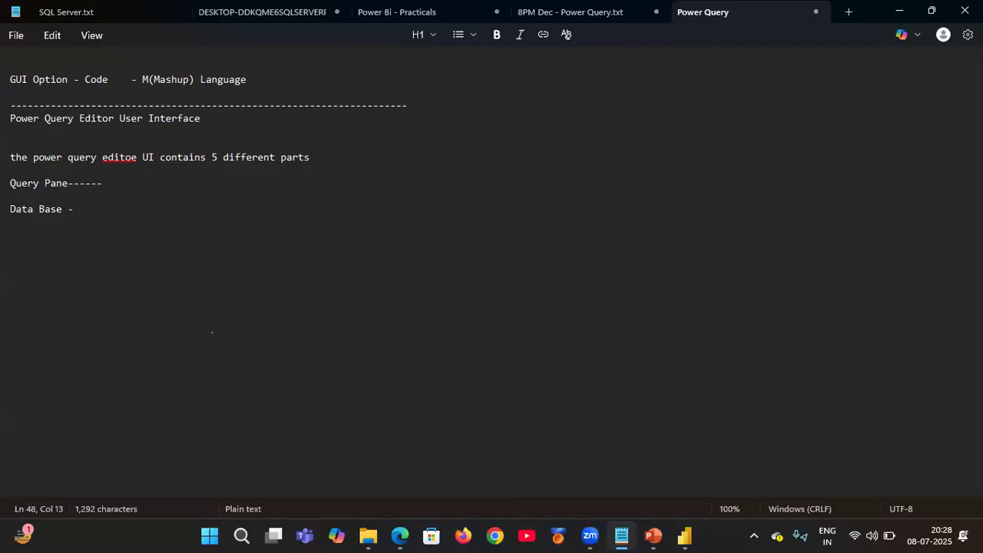
pyautogui.write('Tables')
pyautogui.press('Return')
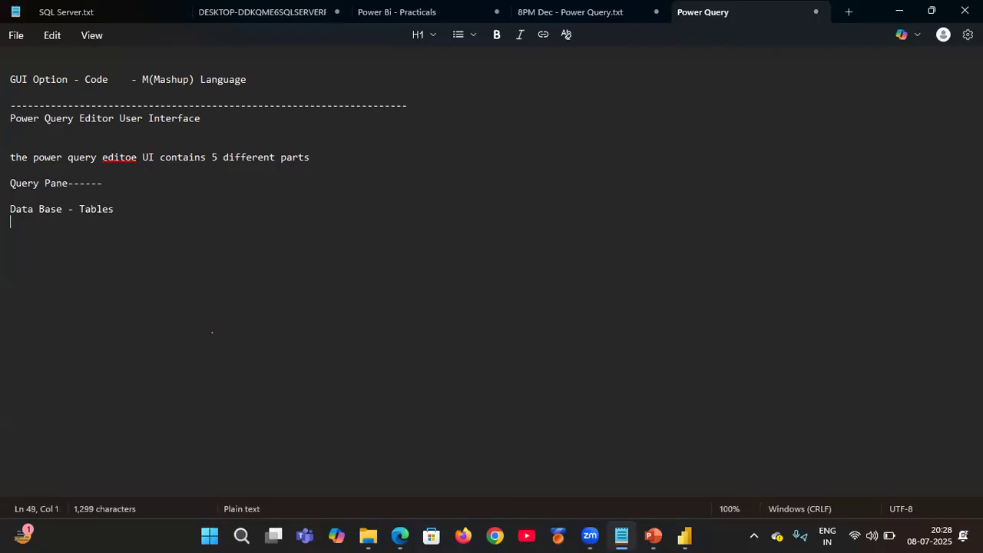
pyautogui.write('power quer')
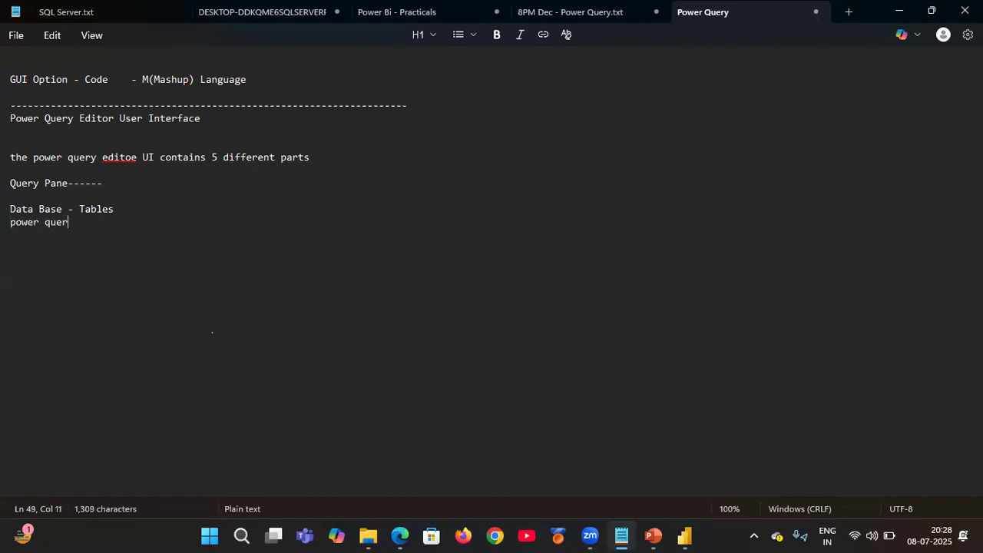
pyautogui.write('y -')
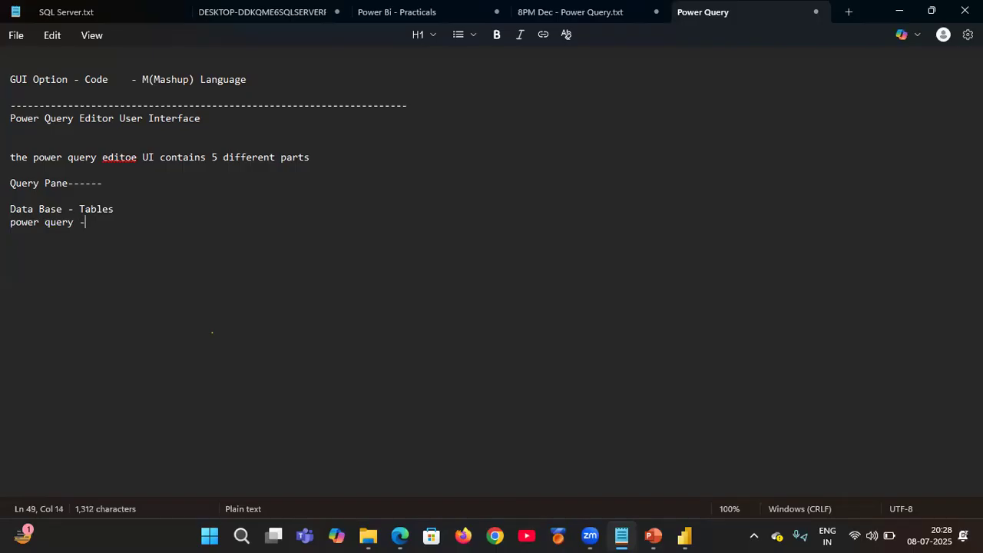
pyautogui.write(' we sau')
pyautogui.press('BackSpace')
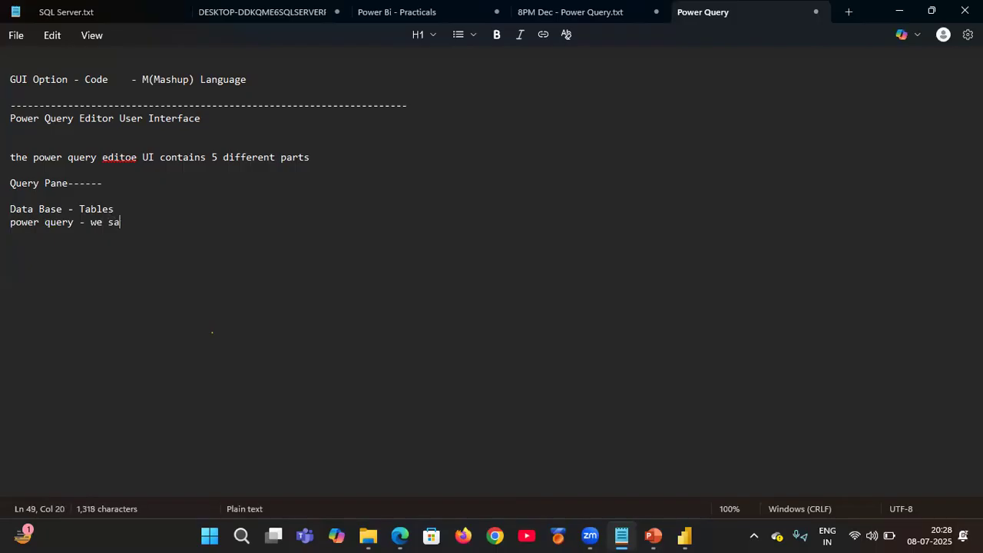
pyautogui.write('y that it as')
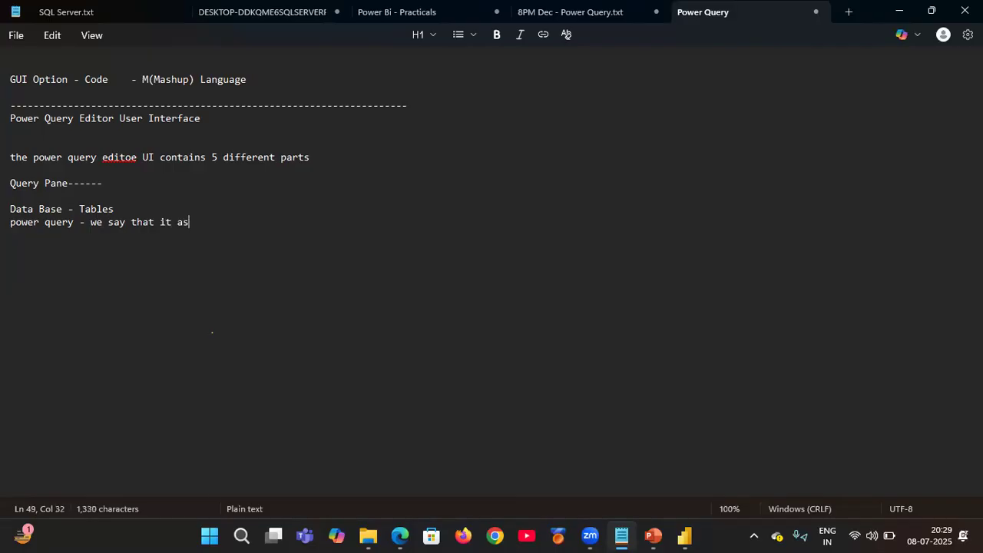
pyautogui.write(' a Query')
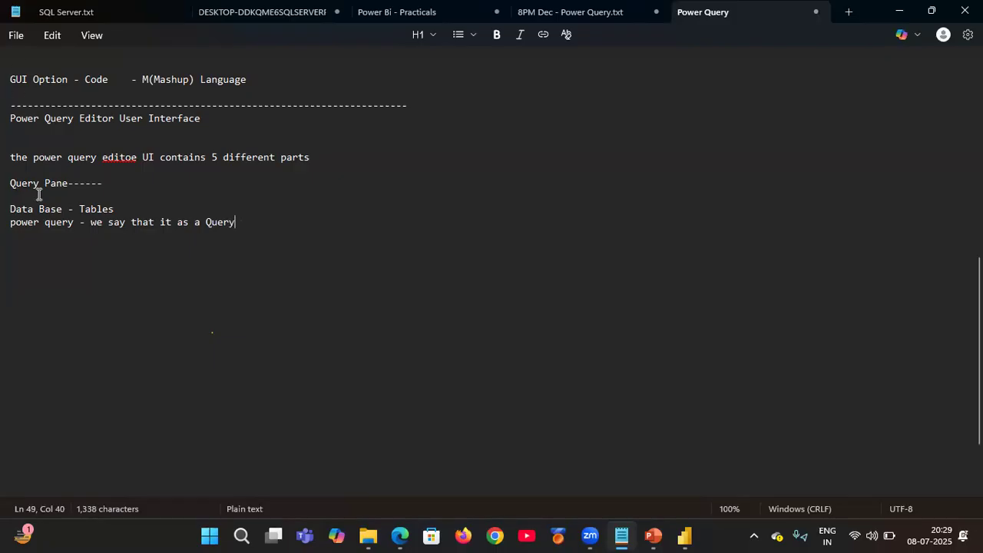
# Step: Highlight the word "Tables" and the word "Query" in the two comparison lines to point them out
pyautogui.moveTo(79, 209); pyautogui.dragTo(113, 209)
pyautogui.click(74, 209)
pyautogui.click(80, 209)
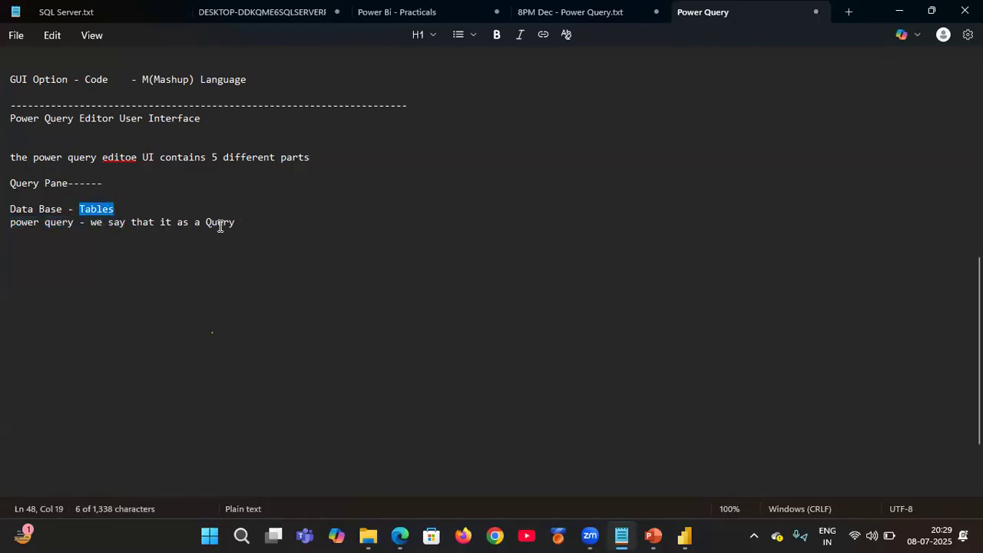
pyautogui.moveTo(206, 221); pyautogui.dragTo(260, 221)
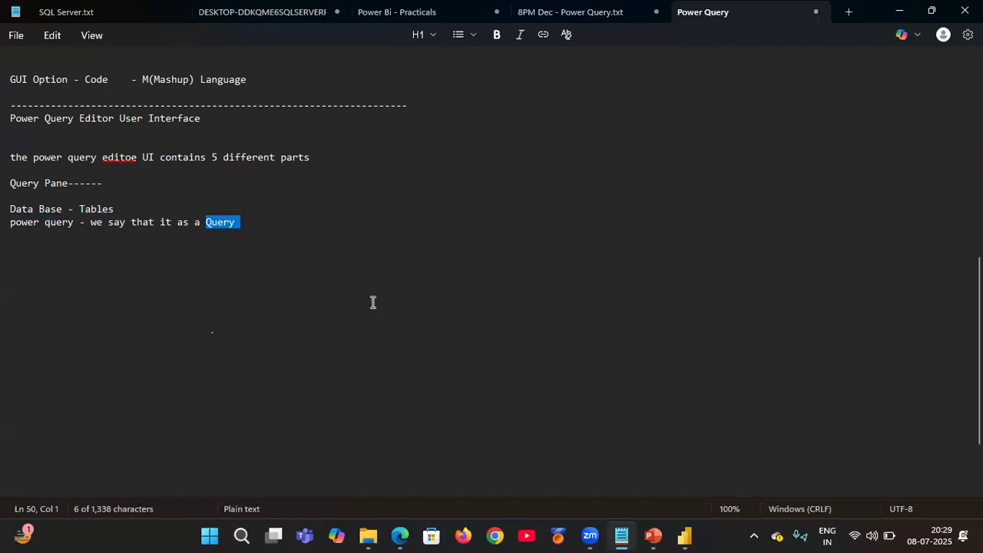
pyautogui.click(89, 318)
pyautogui.click(43, 273)
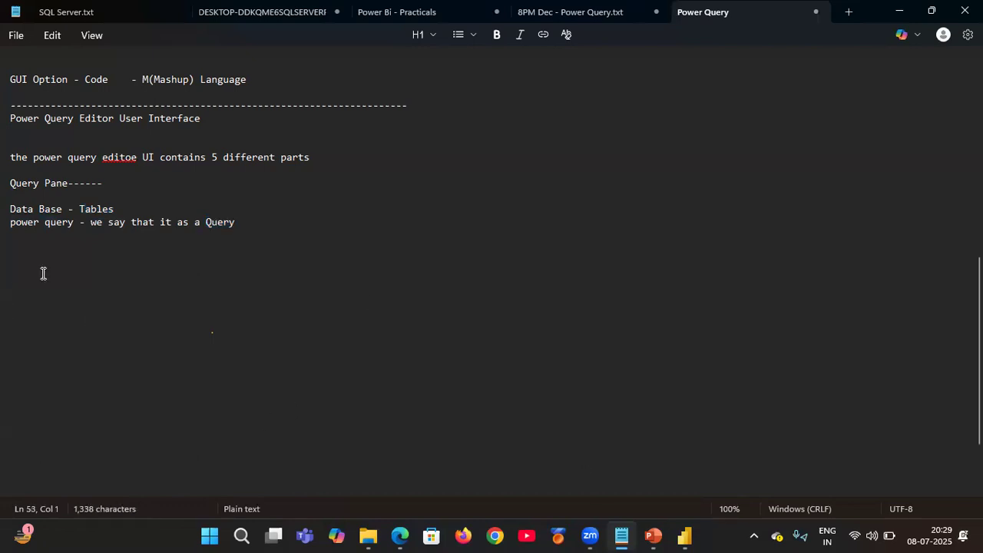
# Step: Copy "Query Pane" from the subheading to a line below the comparison and continue it with "is the list of tables extracted from different"
pyautogui.tripleClick(16, 186)
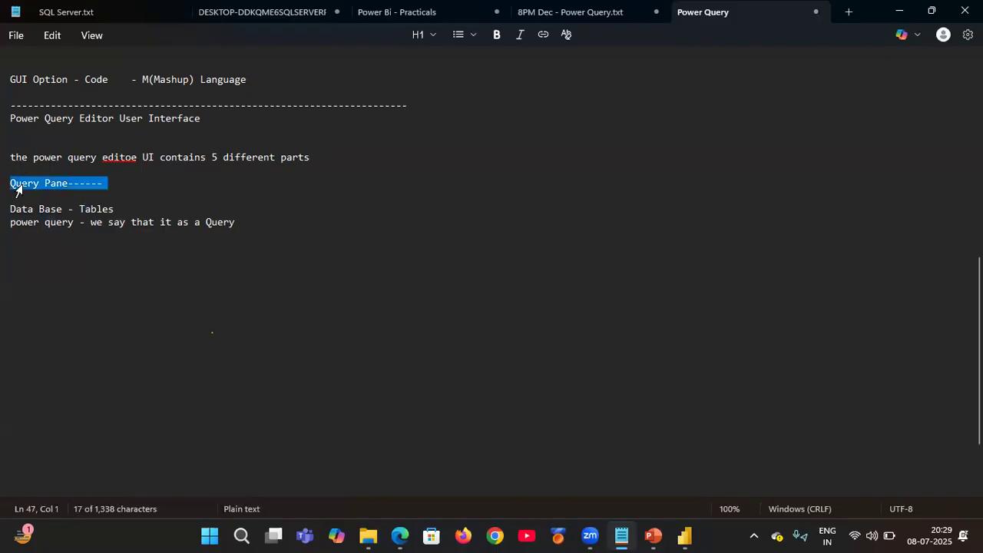
pyautogui.click(12, 186)
pyautogui.moveTo(12, 186); pyautogui.dragTo(61, 184)
pyautogui.hotkey('ctrl', 'c')
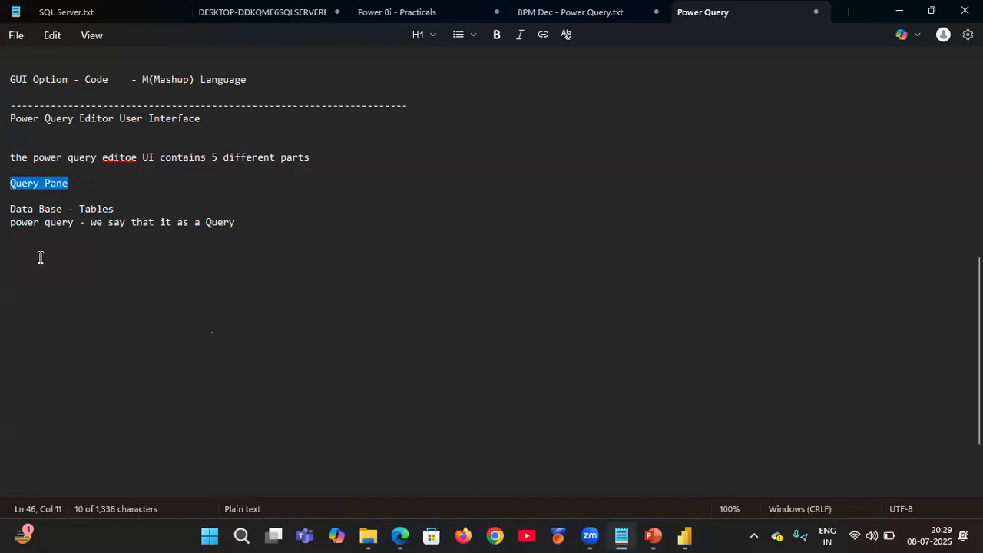
pyautogui.click(38, 256)
pyautogui.hotkey('ctrl', 'v')
pyautogui.write('i')
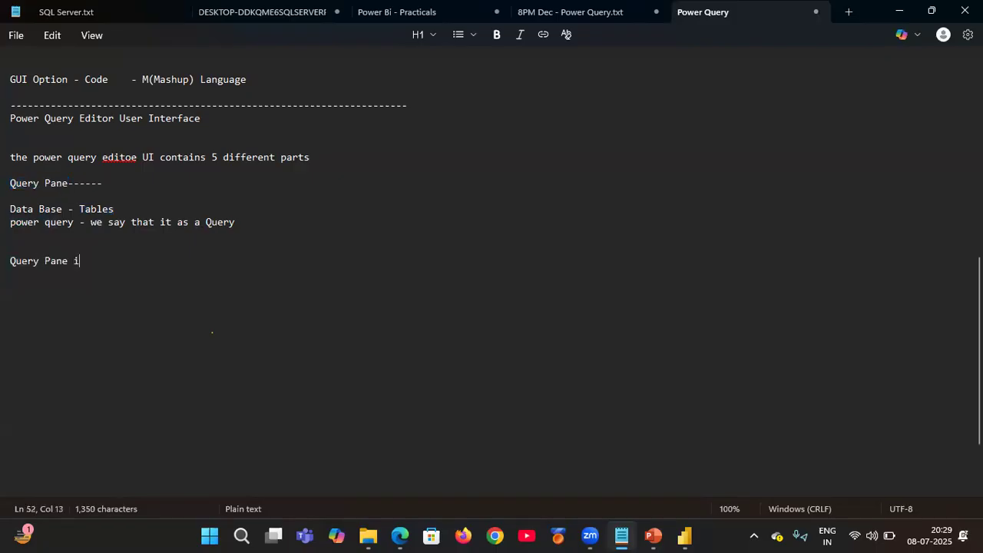
pyautogui.write('s the list')
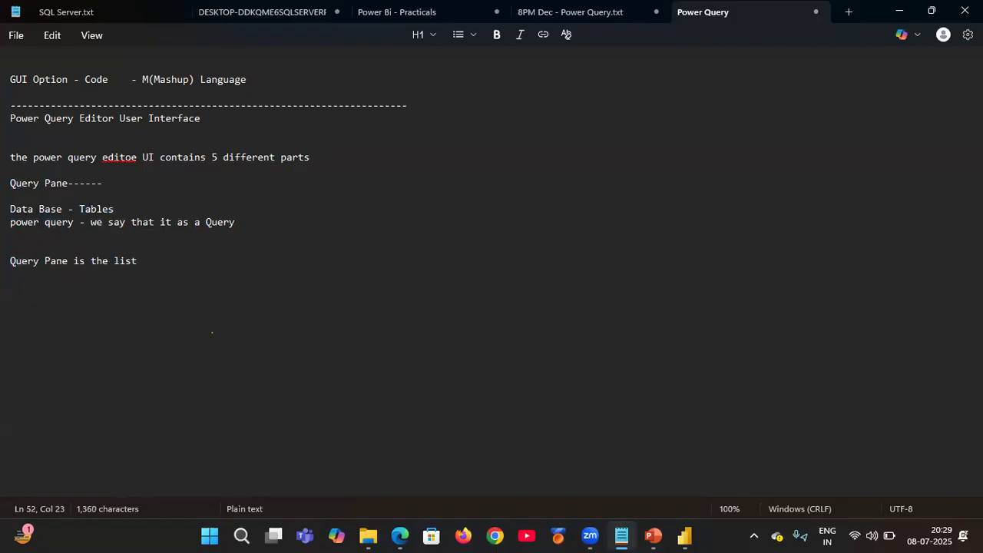
pyautogui.write(' ofb')
pyautogui.press('BackSpace')
pyautogui.press('BackSpace')
pyautogui.write('tables extracte')
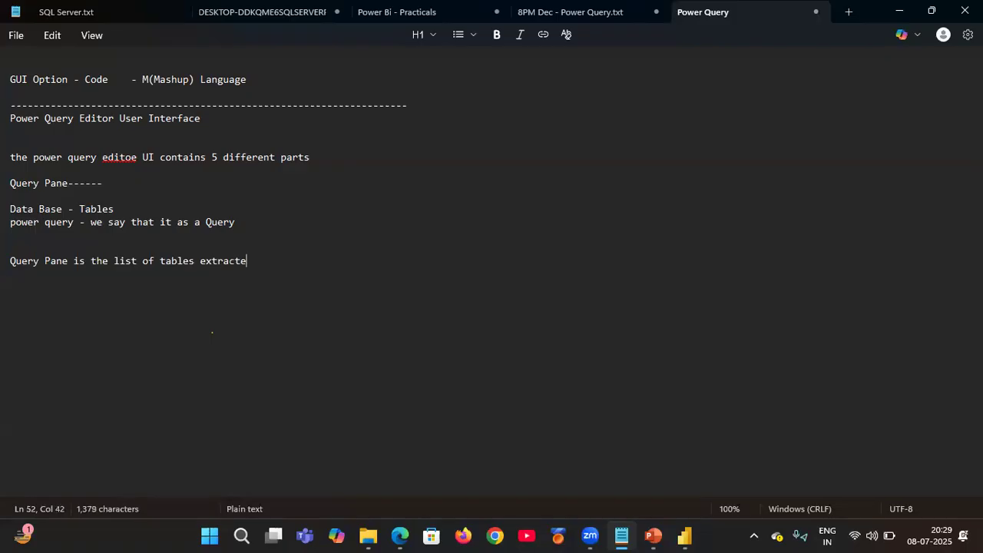
pyautogui.write('d from different')
# Step: Complete the Query Pane definition with "data sources" and leave a blank line below it
pyautogui.press('Left')
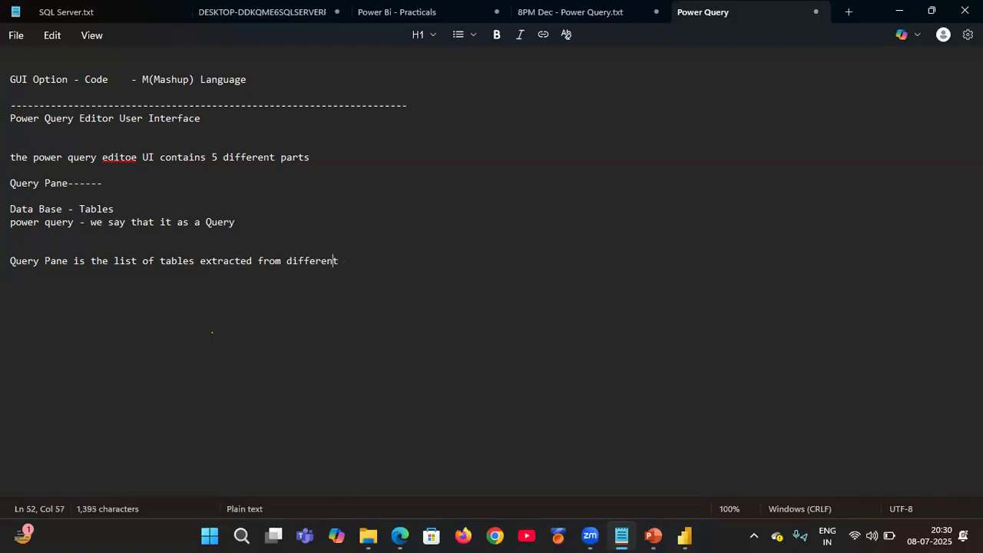
pyautogui.press('BackSpace')
pyautogui.press('Up')
pyautogui.press('Right')
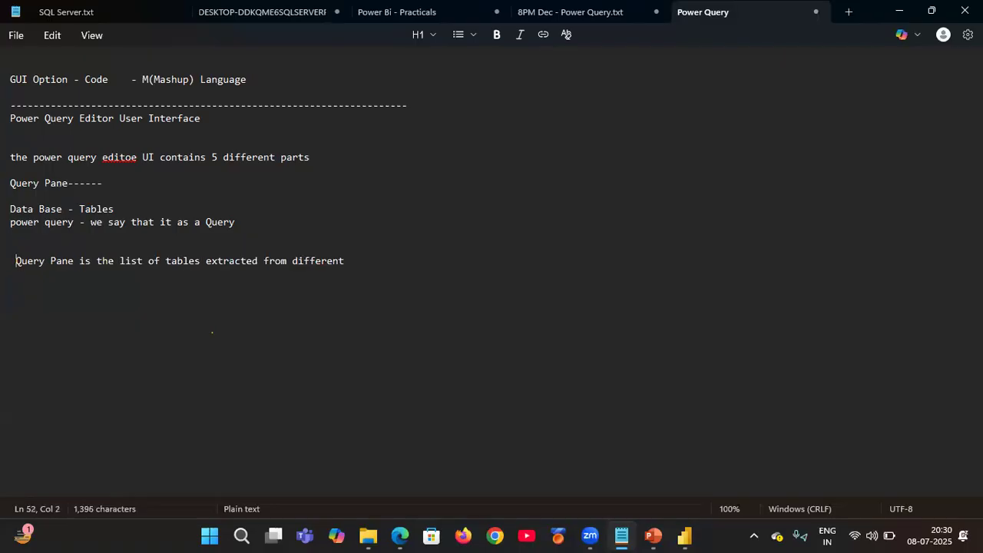
pyautogui.press('BackSpace')
pyautogui.press('Right')
pyautogui.press('Right')
pyautogui.press('Right')
pyautogui.press('Right')
pyautogui.press('Right')
pyautogui.press('Right')
pyautogui.press('Right')
pyautogui.press('Right')
pyautogui.press('Right')
pyautogui.press('Right')
pyautogui.press('Right')
pyautogui.press('Right')
pyautogui.press('Right')
pyautogui.press('Right')
pyautogui.press('Right')
pyautogui.press('Right')
pyautogui.press('Right')
pyautogui.press('Right')
pyautogui.press('Right')
pyautogui.press('Right')
pyautogui.press('Right')
pyautogui.press('Right')
pyautogui.press('Right')
pyautogui.press('Right')
pyautogui.press('Right')
pyautogui.press('Right')
pyautogui.press('Right')
pyautogui.press('Right')
pyautogui.press('Right')
pyautogui.press('Right')
pyautogui.press('Right')
pyautogui.press('Right')
pyautogui.press('Right')
pyautogui.press('Right')
pyautogui.press('Right')
pyautogui.press('Right')
pyautogui.press('Right')
pyautogui.press('Right')
pyautogui.press('Right')
pyautogui.press('Right')
pyautogui.press('Left')
pyautogui.press('Left')
pyautogui.press('Left')
pyautogui.press('Left')
pyautogui.press('Left')
pyautogui.press('Left')
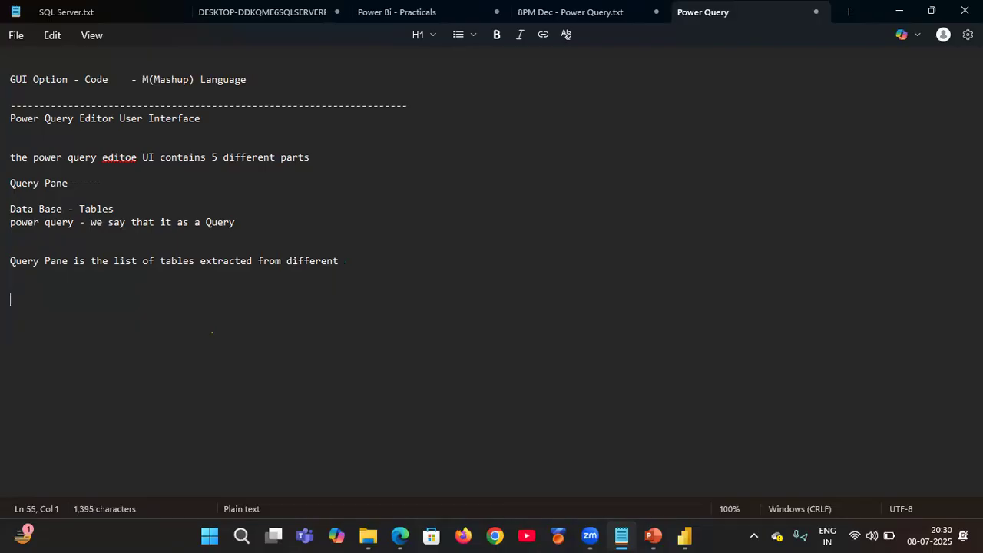
pyautogui.write('d')
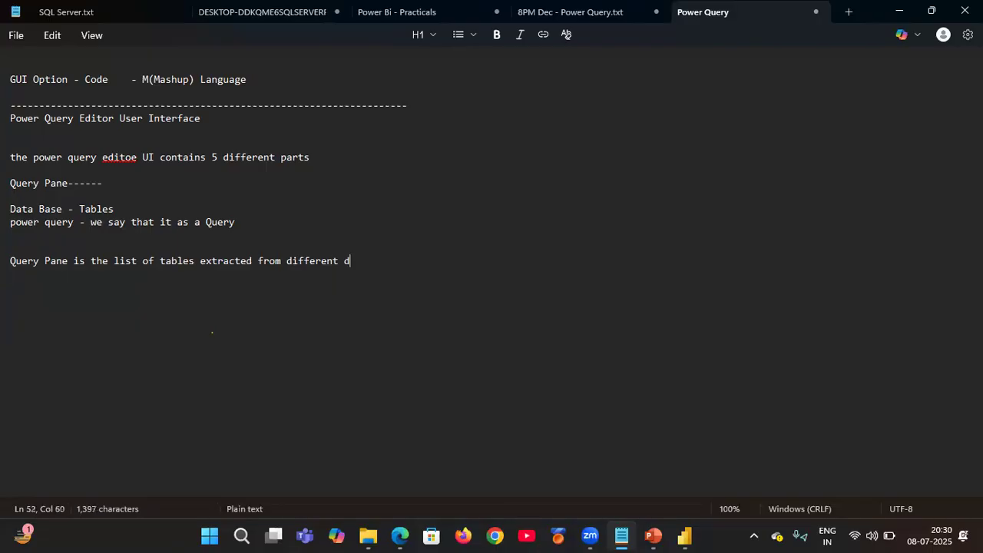
pyautogui.write('ata sources')
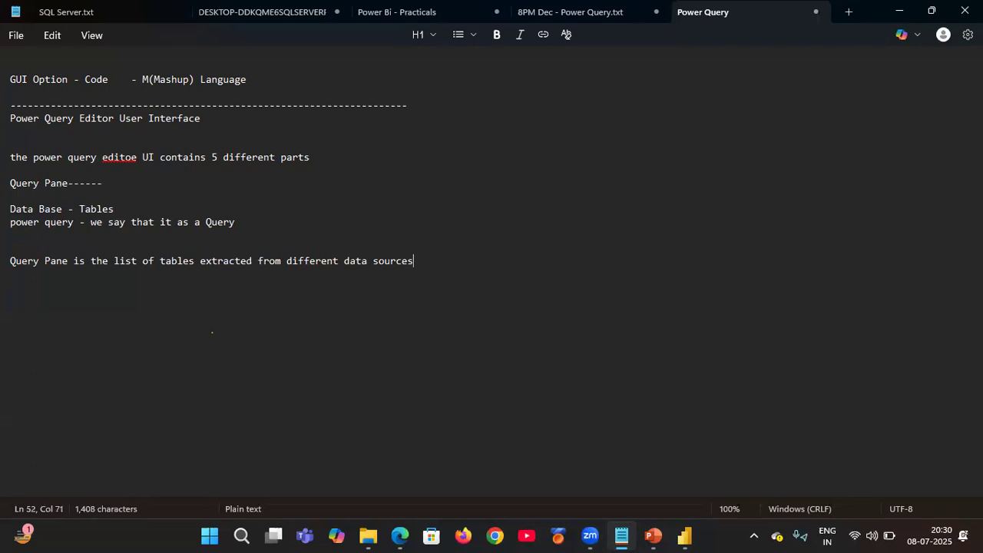
pyautogui.press('Return')
pyautogui.press('Return')
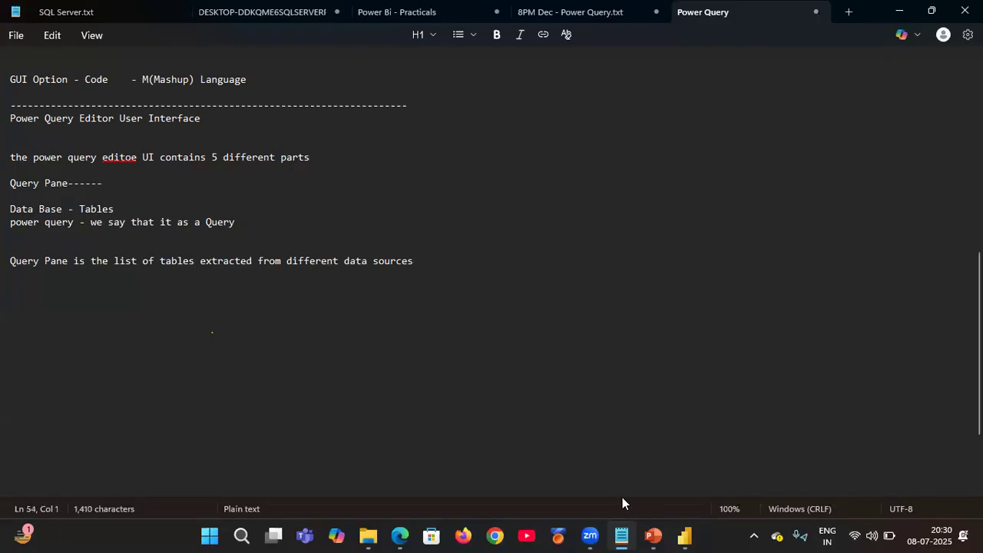
# Step: Switch to the Power Query Editor and point out the query count and the list of queries in the Queries pane with red annotations
pyautogui.moveTo(684, 536)
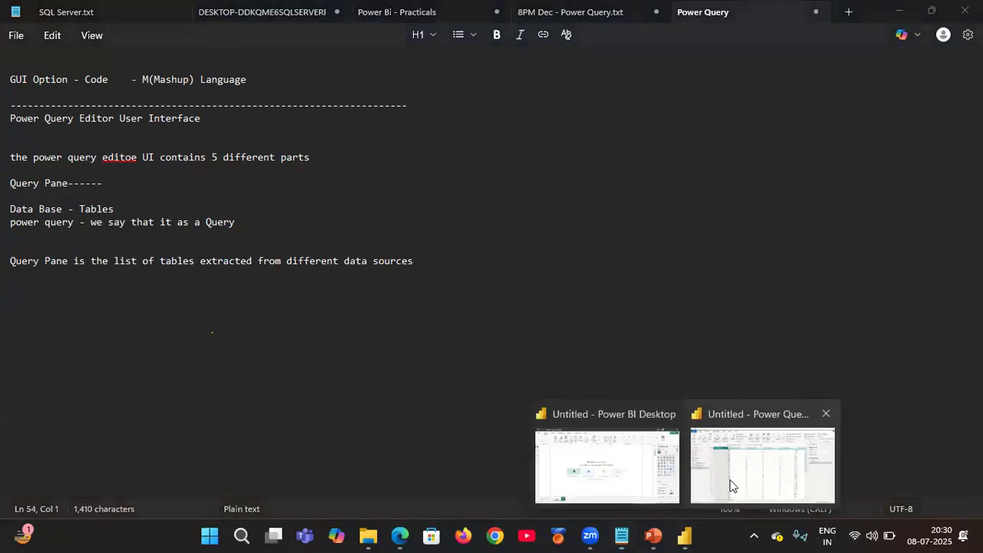
pyautogui.click(730, 482)
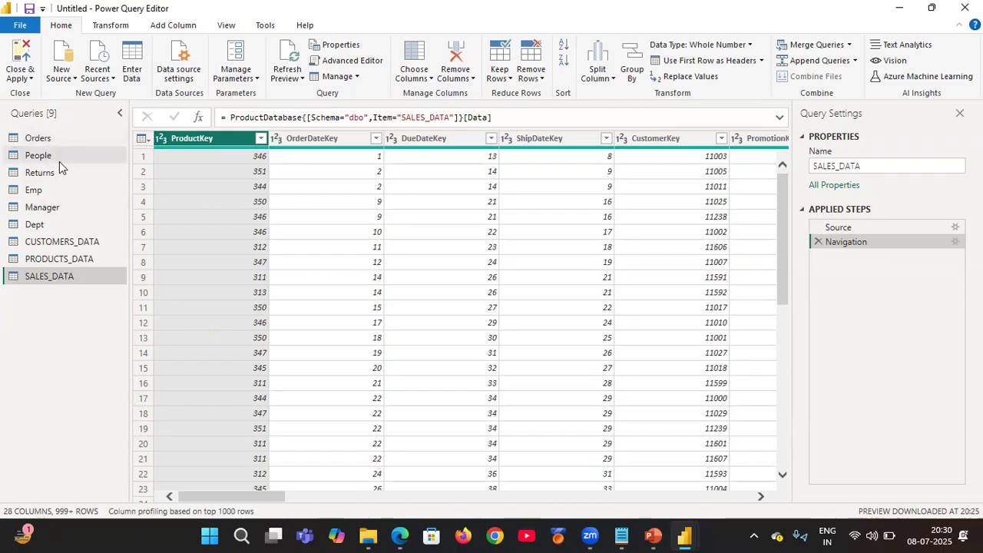
pyautogui.hotkey('ctrl', '2')
pyautogui.moveTo(60, 103)
pyautogui.mouseDown()
pyautogui.moveTo(46, 113)
pyautogui.moveTo(54, 119)
pyautogui.moveTo(64, 108)
pyautogui.mouseUp()
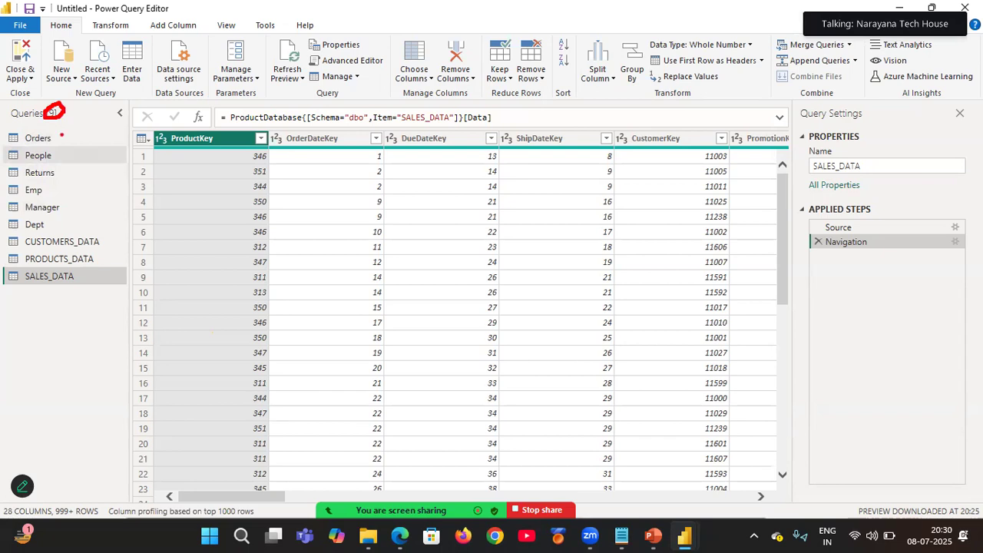
pyautogui.press('super')
pyautogui.moveTo(62, 139)
pyautogui.mouseDown()
pyautogui.moveTo(615, 533)
pyautogui.moveTo(589, 535)
pyautogui.moveTo(630, 535)
pyautogui.moveTo(297, 422)
pyautogui.moveTo(50, 375)
pyautogui.moveTo(58, 330)
pyautogui.moveTo(79, 360)
pyautogui.mouseUp()
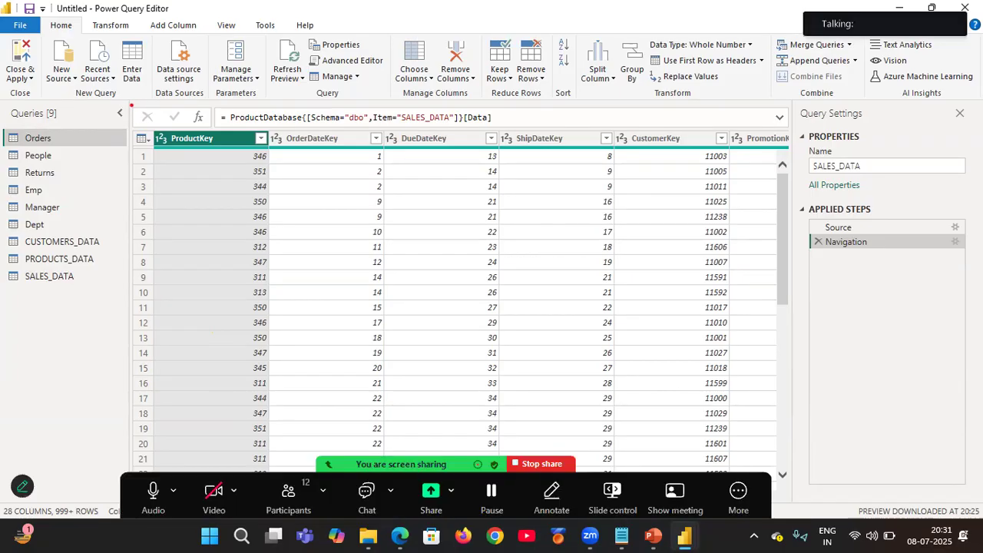
# Step: Outline the data preview grid of the open query with a red annotation rectangle
pyautogui.moveTo(132, 131); pyautogui.dragTo(226, 221)
pyautogui.moveTo(130, 129)
pyautogui.mouseDown()
pyautogui.moveTo(279, 331)
pyautogui.moveTo(634, 530)
pyautogui.moveTo(748, 539)
pyautogui.moveTo(787, 511)
pyautogui.mouseUp()
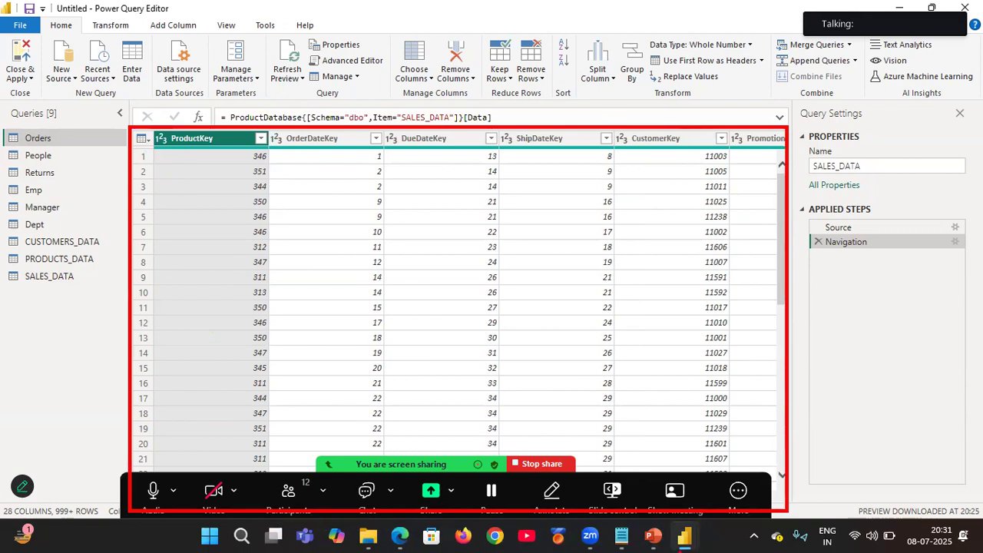
# Step: Switch to the Notepad notes and add the subheading "Data Pane ---------------" below the Query Pane definition, followed by a blank line
pyautogui.click(621, 535)
pyautogui.write('Data')
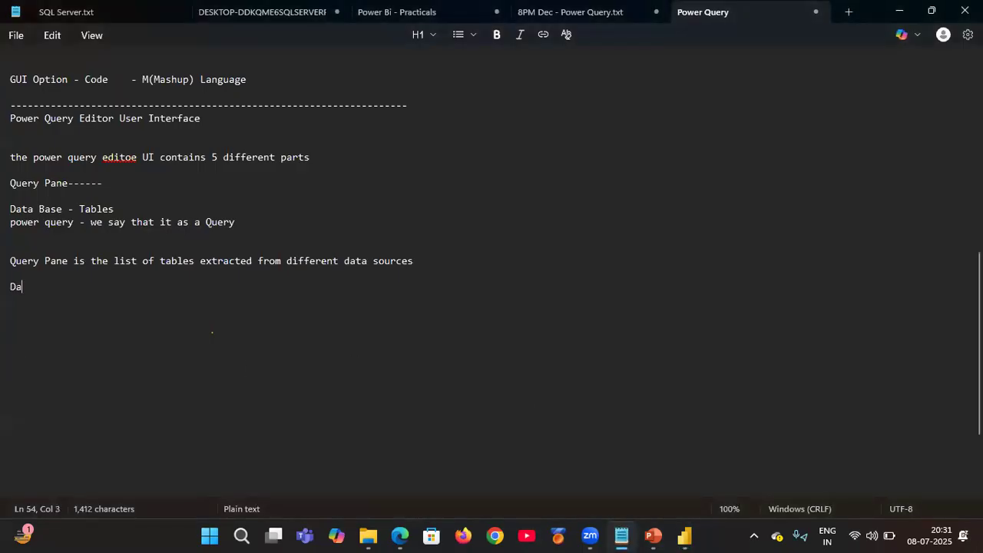
pyautogui.press('BackSpace')
pyautogui.write('==')
pyautogui.press('BackSpace')
pyautogui.press('BackSpace')
pyautogui.press('BackSpace')
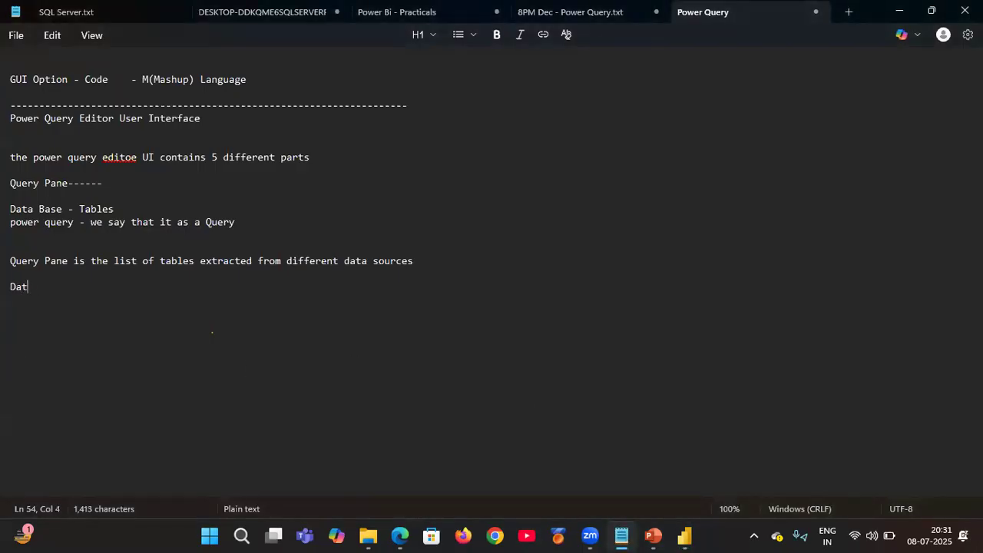
pyautogui.write('ta PAne')
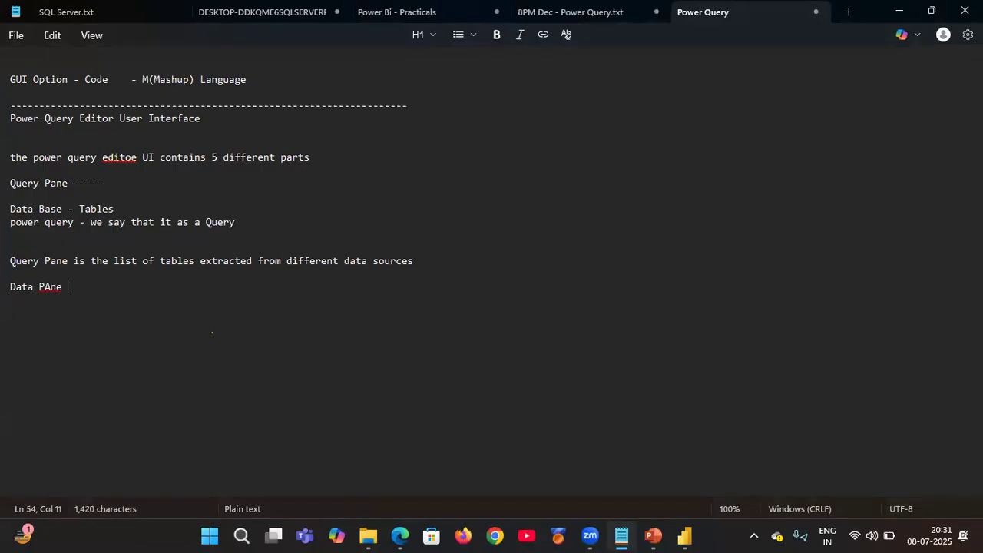
pyautogui.press('BackSpace')
pyautogui.press('BackSpace')
pyautogui.press('BackSpace')
pyautogui.press('BackSpace')
pyautogui.write('a')
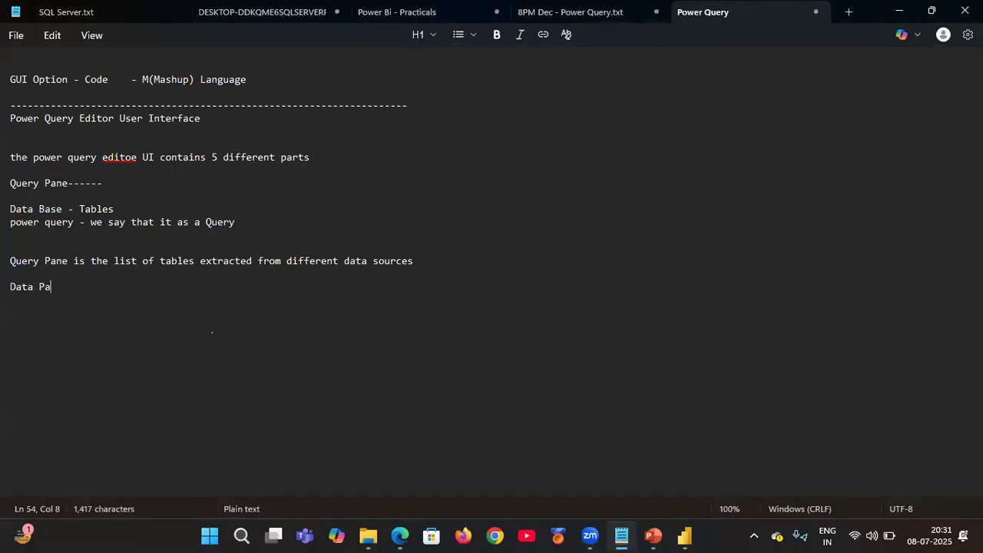
pyautogui.write('ne ---------------')
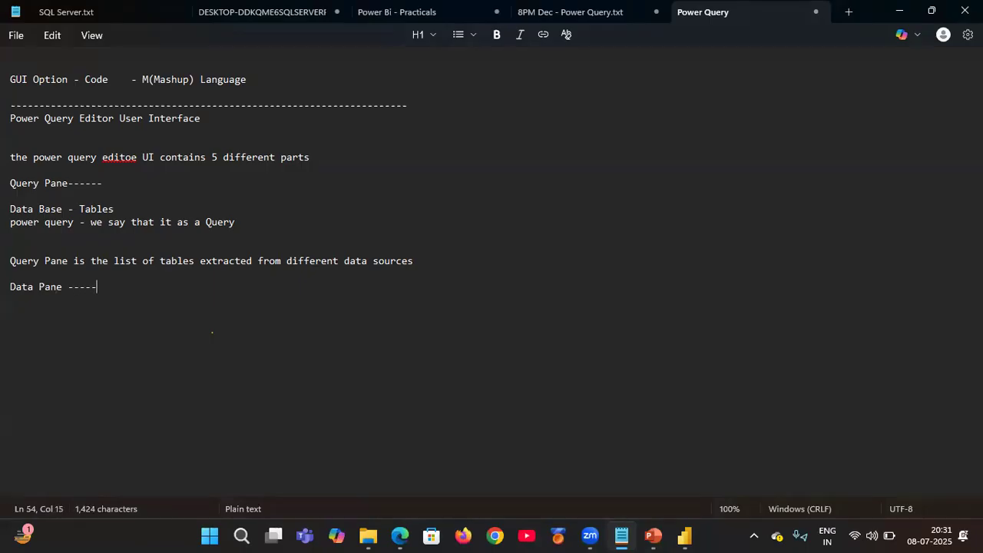
pyautogui.press('Return')
pyautogui.press('Return')
# Step: Write the definition "Data Pane show the the extracted data of a selected table ." under the Data Pane subheading
pyautogui.write('Dta -')
pyautogui.press('BackSpace')
pyautogui.press('BackSpace')
pyautogui.press('BackSpace')
pyautogui.press('BackSpace')
pyautogui.write('ata ')
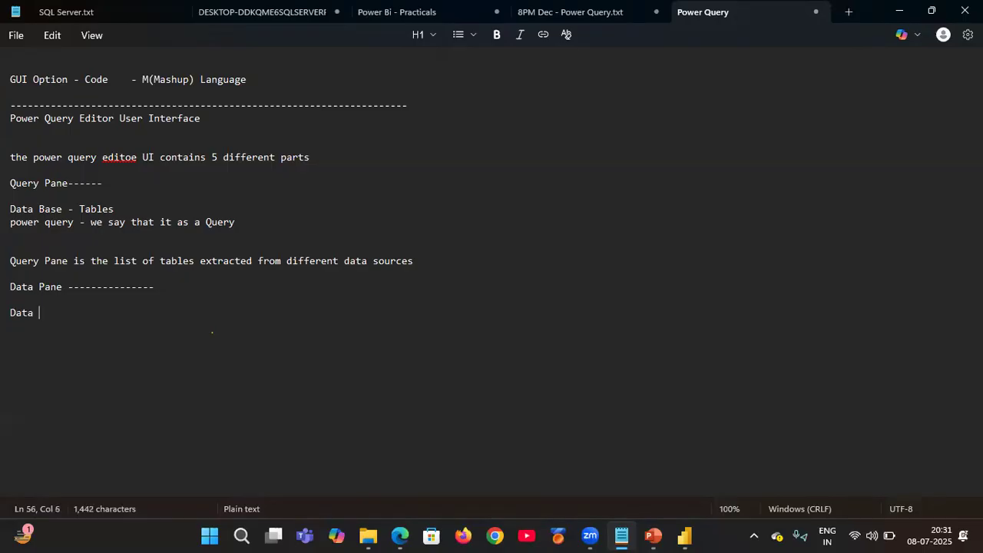
pyautogui.write('Pane show the the')
pyautogui.write('e')
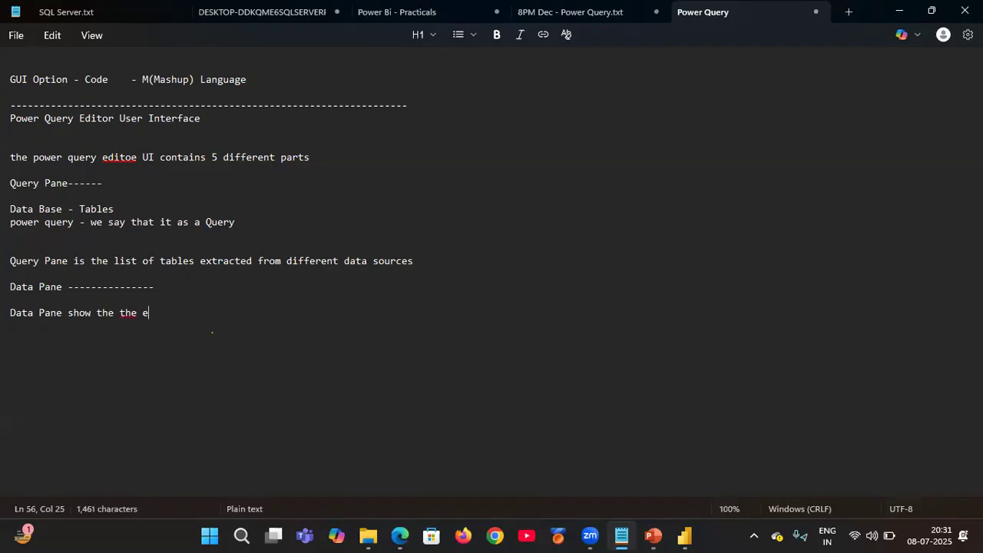
pyautogui.write('xtracted ')
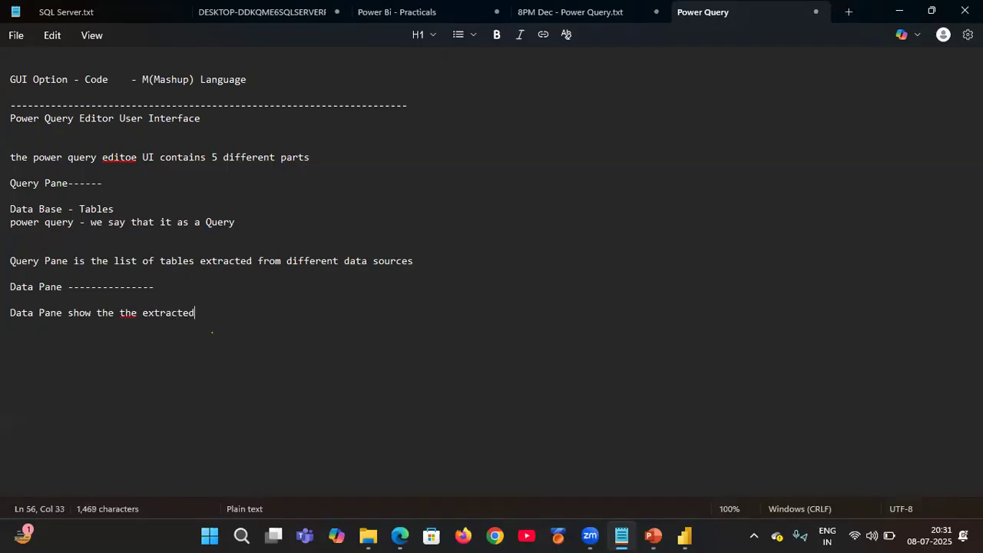
pyautogui.write('data of a selected te')
pyautogui.press('BackSpace')
pyautogui.write('able')
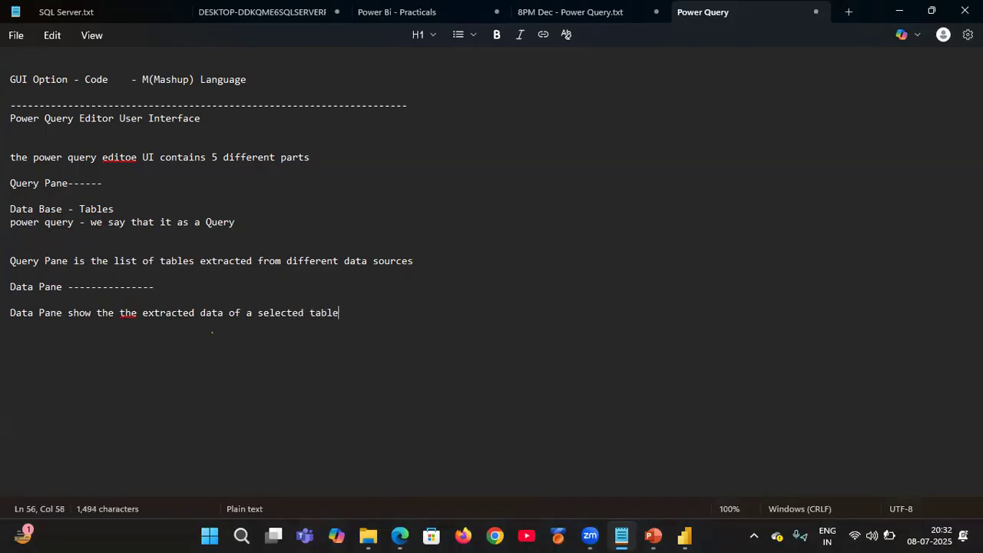
pyautogui.write(' .')
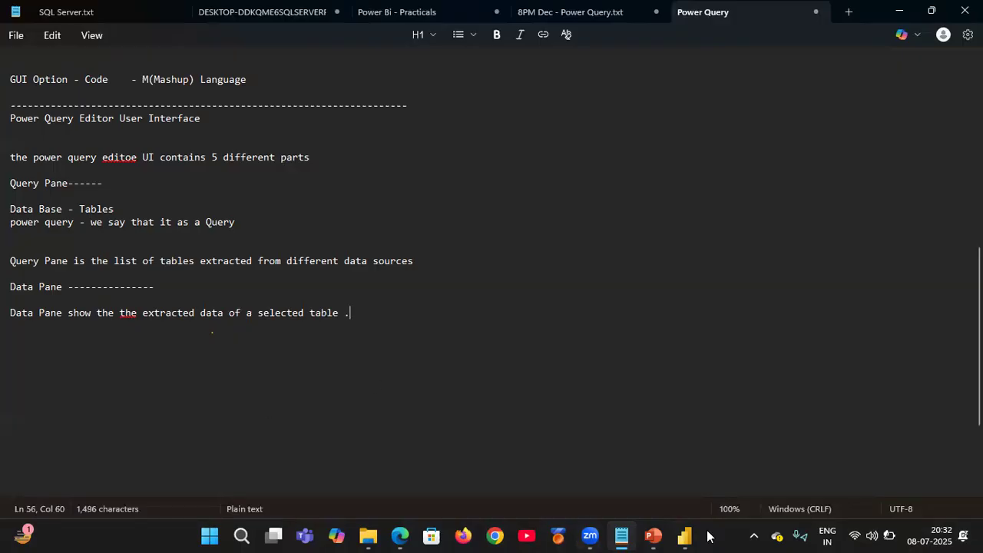
pyautogui.click(781, 415)
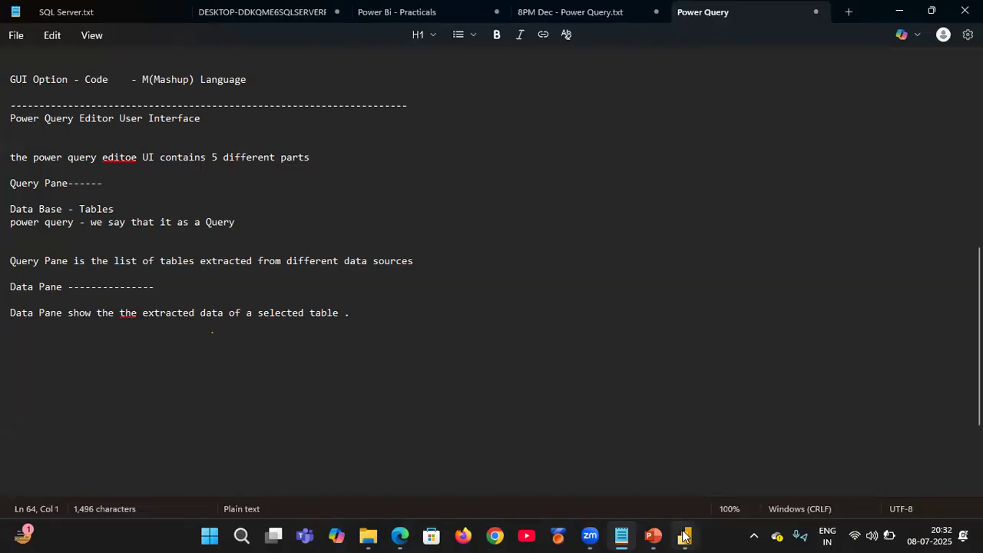
# Step: Switch to the Power Query Editor and view the data of the Emp, Orders and Manager queries in turn
pyautogui.moveTo(684, 535)
pyautogui.click(727, 495)
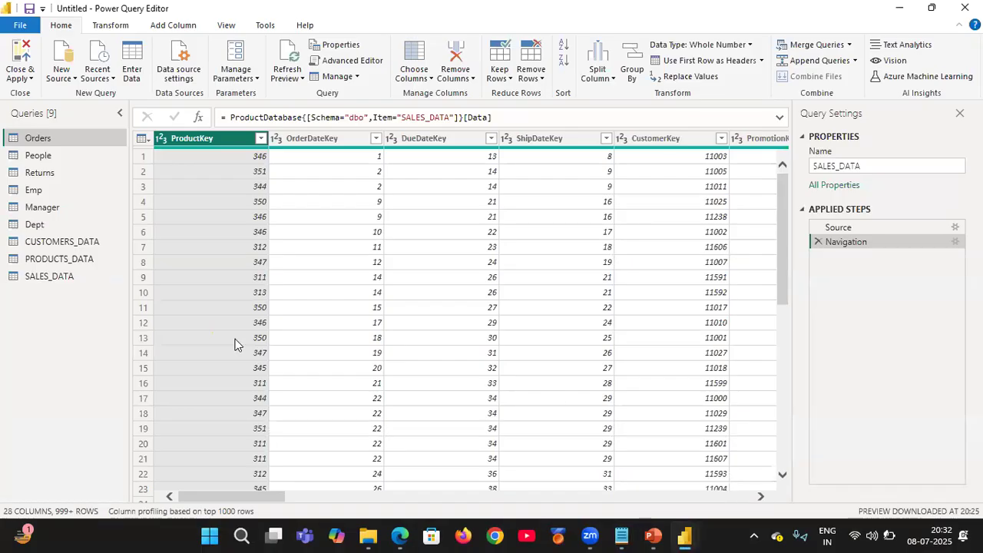
pyautogui.click(57, 193)
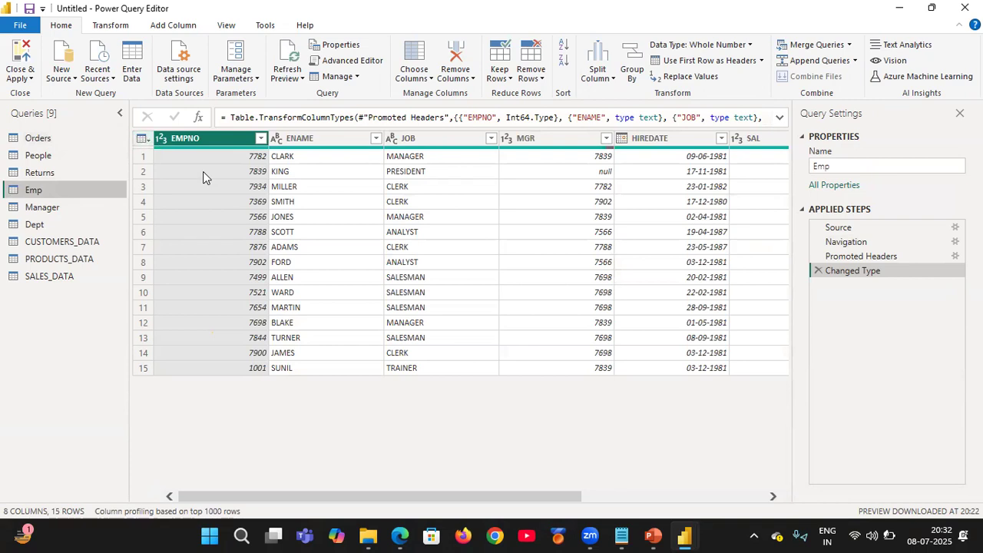
pyautogui.hscroll(5, 354, 227)
pyautogui.hscroll(-5, 354, 225)
pyautogui.click(42, 139)
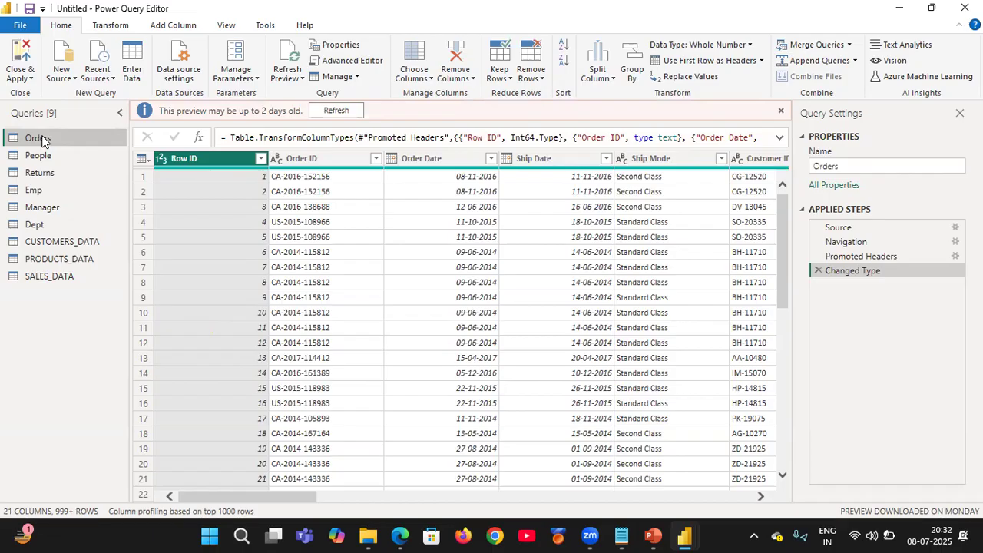
pyautogui.click(45, 205)
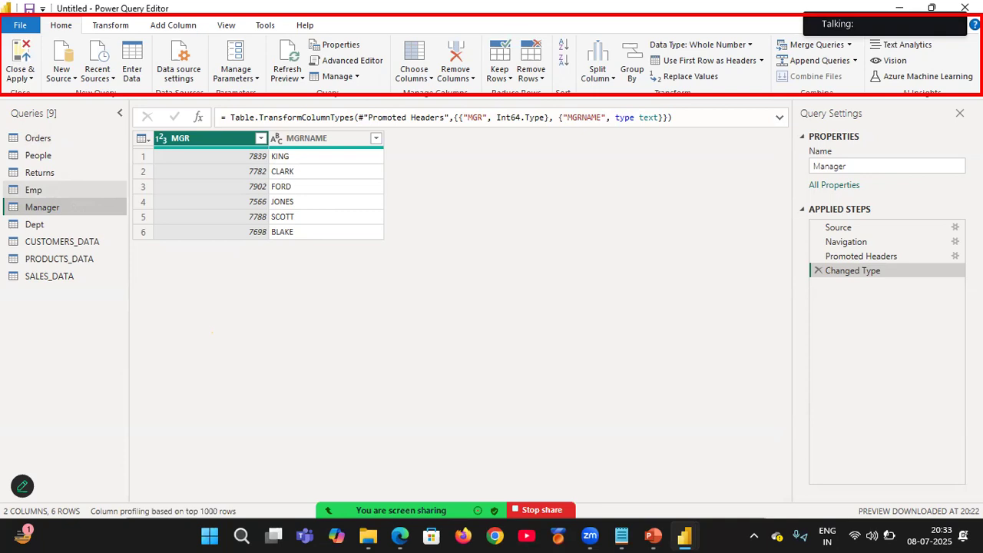
# Step: Open a blank Excel workbook to view its ribbon for comparison, and close it without saving
pyautogui.press('super')
pyautogui.write('exce')
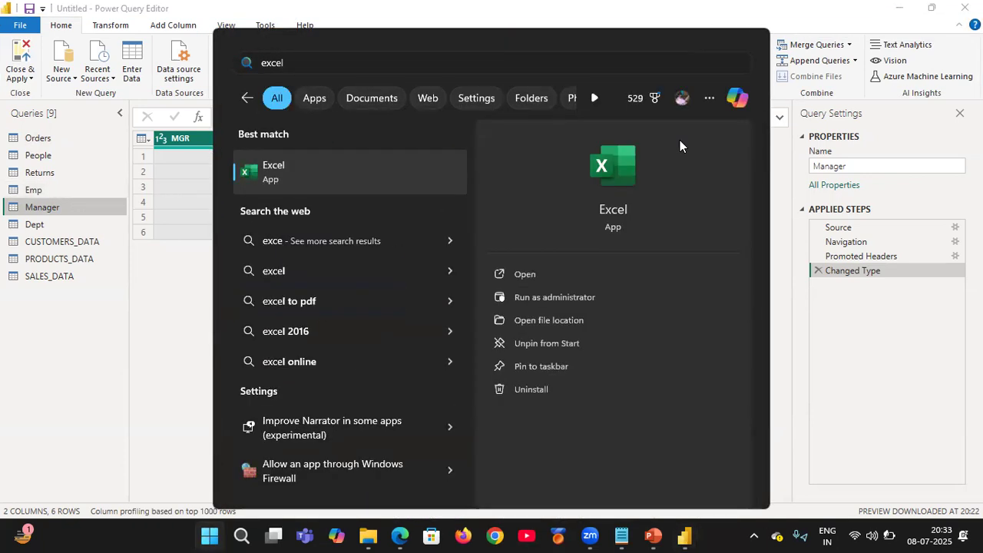
pyautogui.click(273, 180)
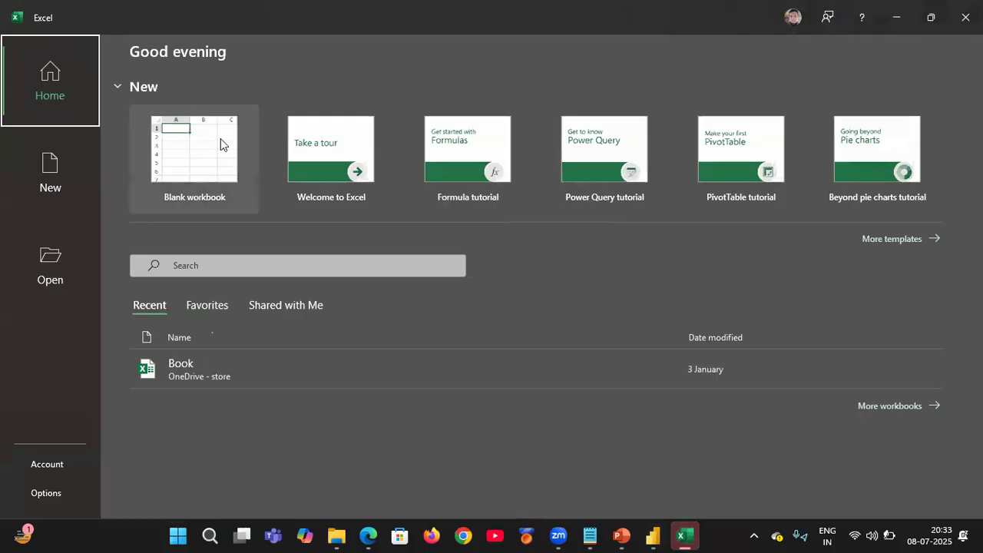
pyautogui.click(220, 138)
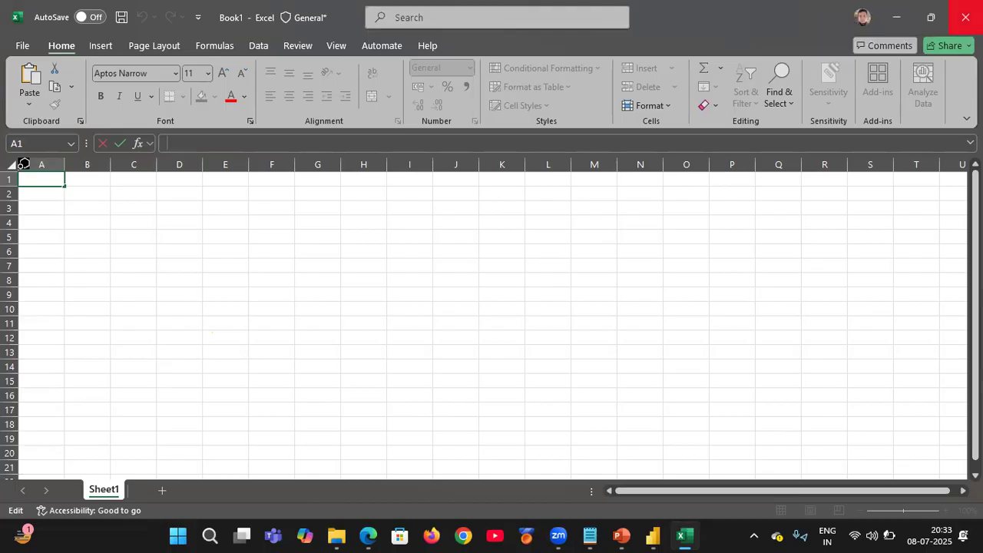
pyautogui.hotkey('alt', 'F4')
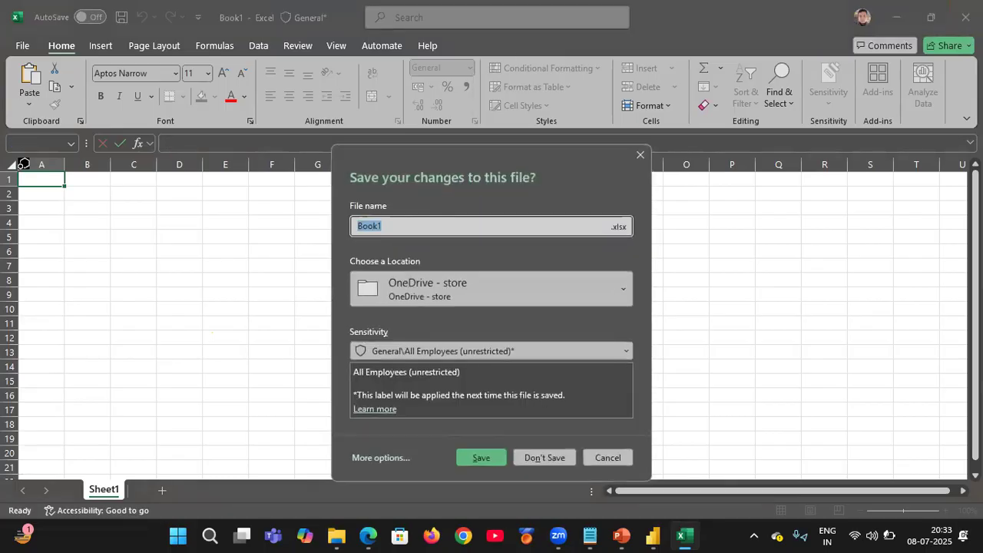
pyautogui.click(565, 457)
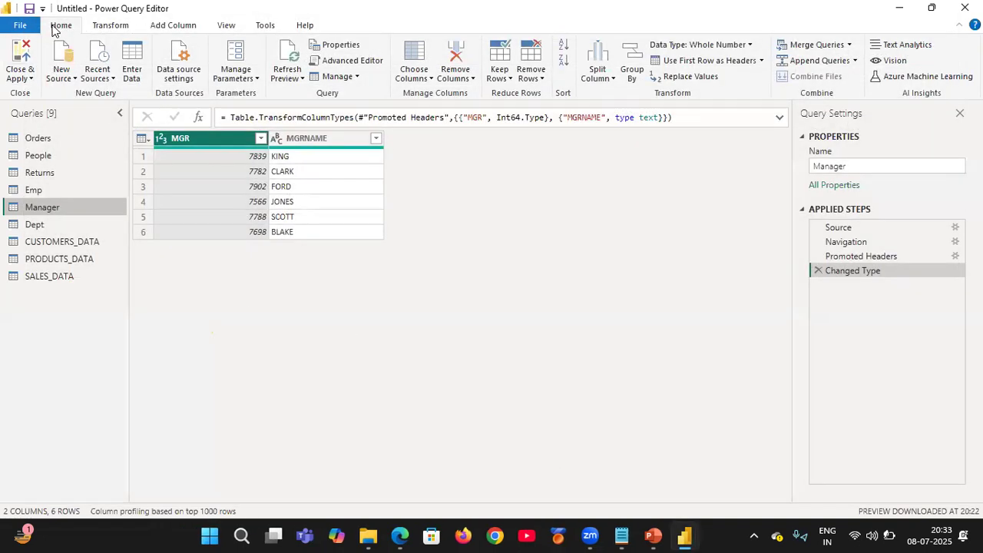
# Step: Look through the Transform, Add Column, View, Tools and Help ribbon options, and return to the Home options
pyautogui.click(106, 27)
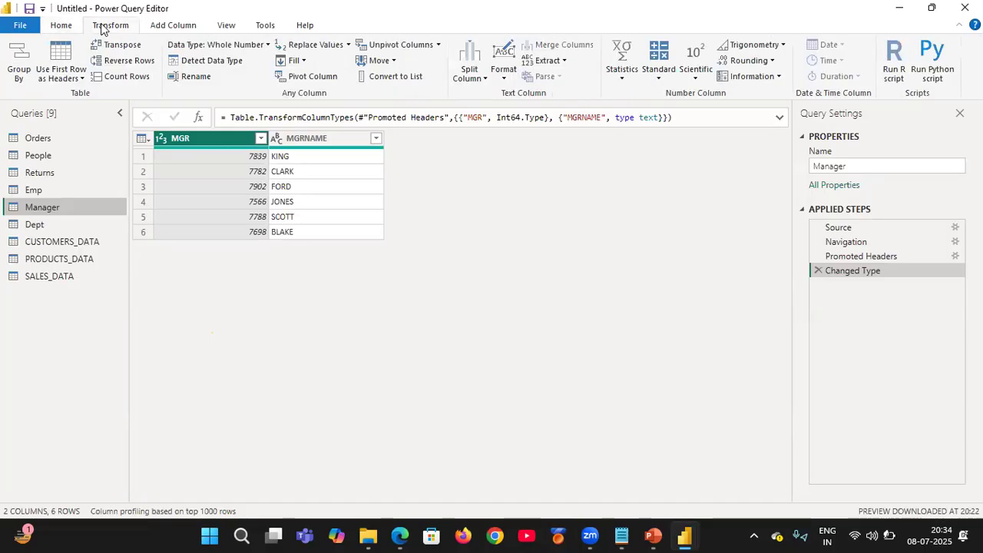
pyautogui.click(163, 24)
pyautogui.click(212, 24)
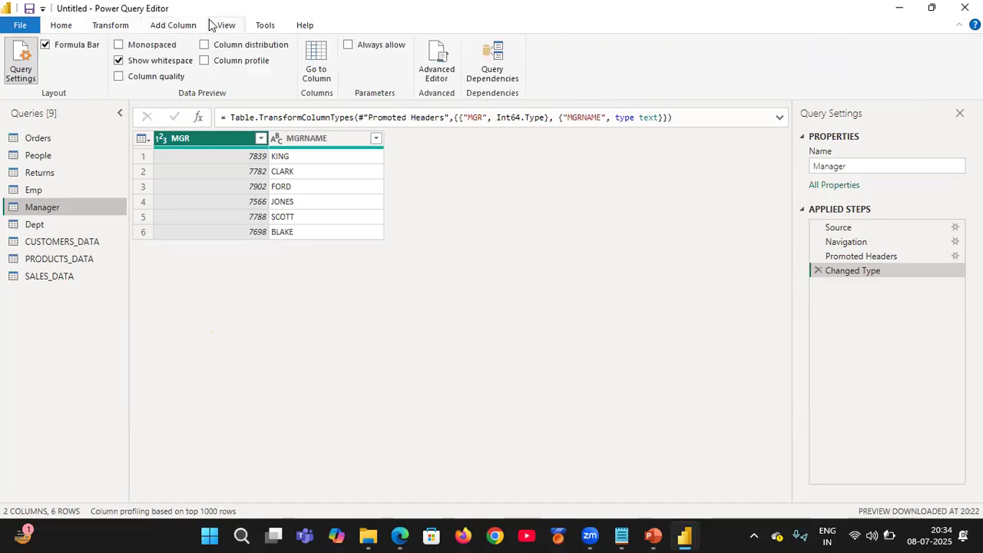
pyautogui.click(266, 27)
pyautogui.click(304, 27)
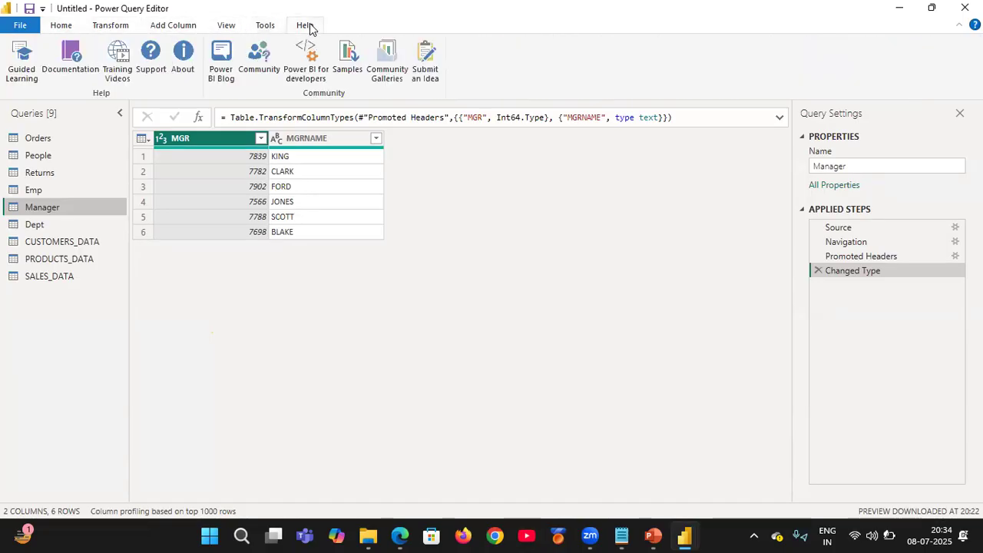
pyautogui.click(68, 30)
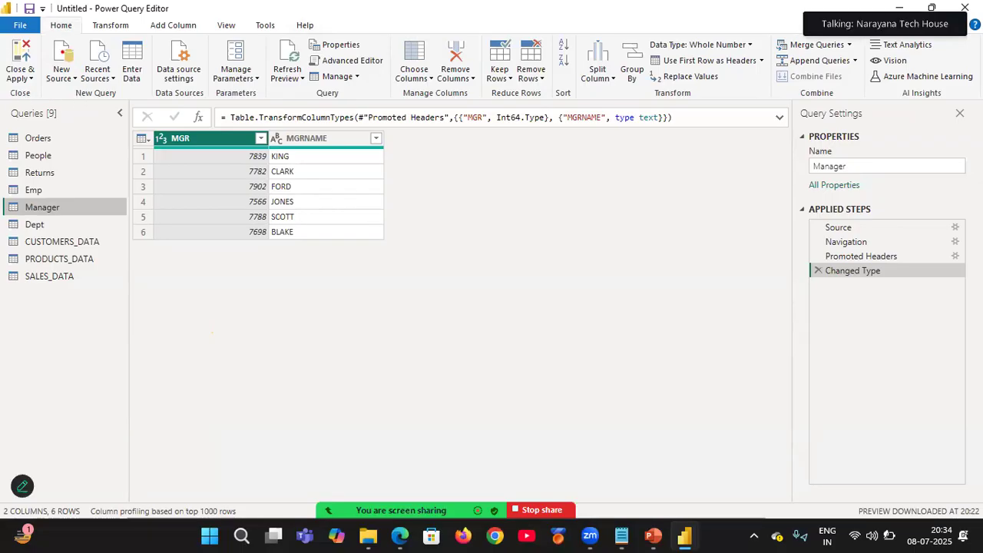
# Step: Outline the New Query, Query, Manage Columns and Reduce Rows command groups in red, and clear the annotations
pyautogui.moveTo(45, 38); pyautogui.dragTo(153, 98)
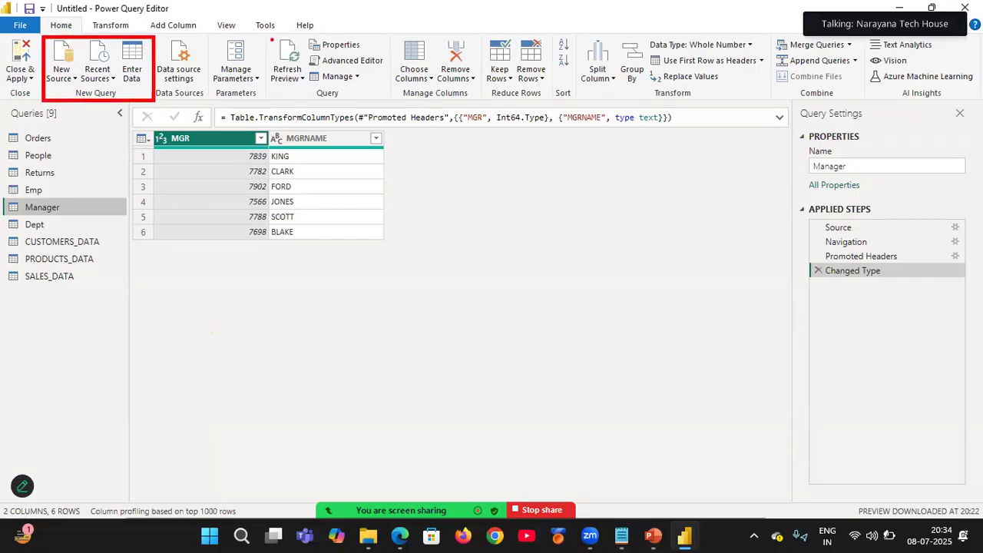
pyautogui.moveTo(268, 35)
pyautogui.mouseDown()
pyautogui.moveTo(367, 107)
pyautogui.moveTo(390, 101)
pyautogui.mouseUp()
pyautogui.moveTo(389, 36); pyautogui.dragTo(477, 102)
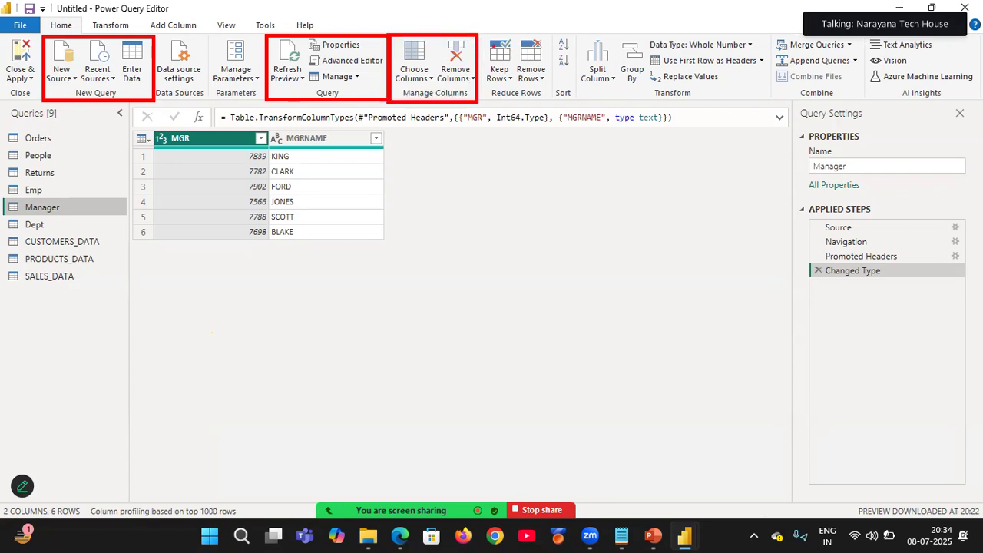
pyautogui.moveTo(484, 33); pyautogui.dragTo(558, 101)
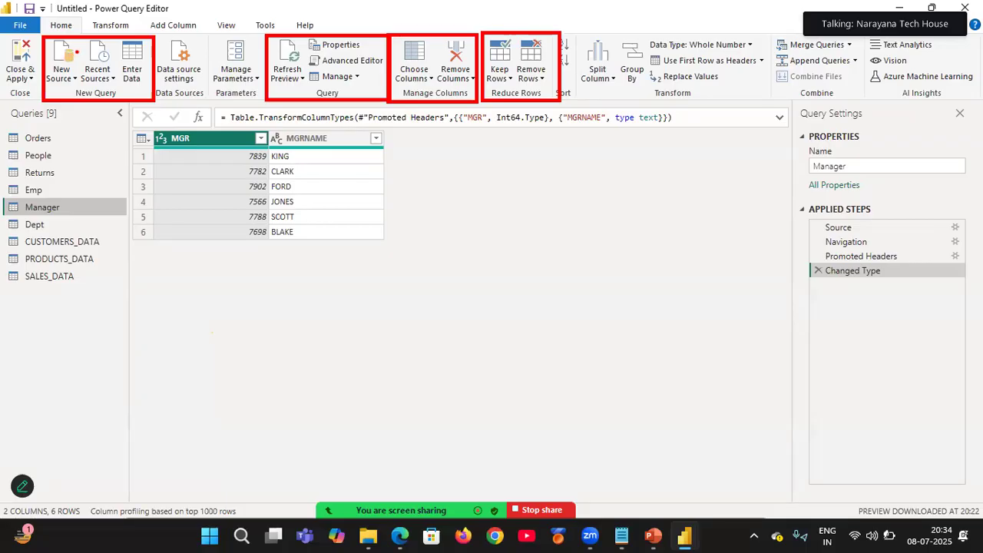
pyautogui.press('Escape')
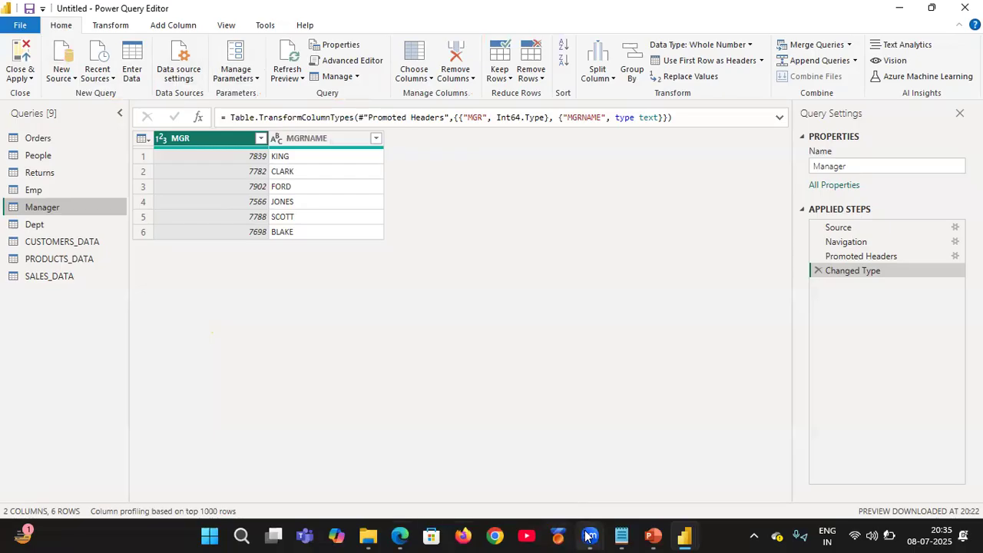
# Step: Switch to the Power Query notes in Notepad and add the heading "Query ribbon------------------" below the Data Pane description
pyautogui.click(626, 535)
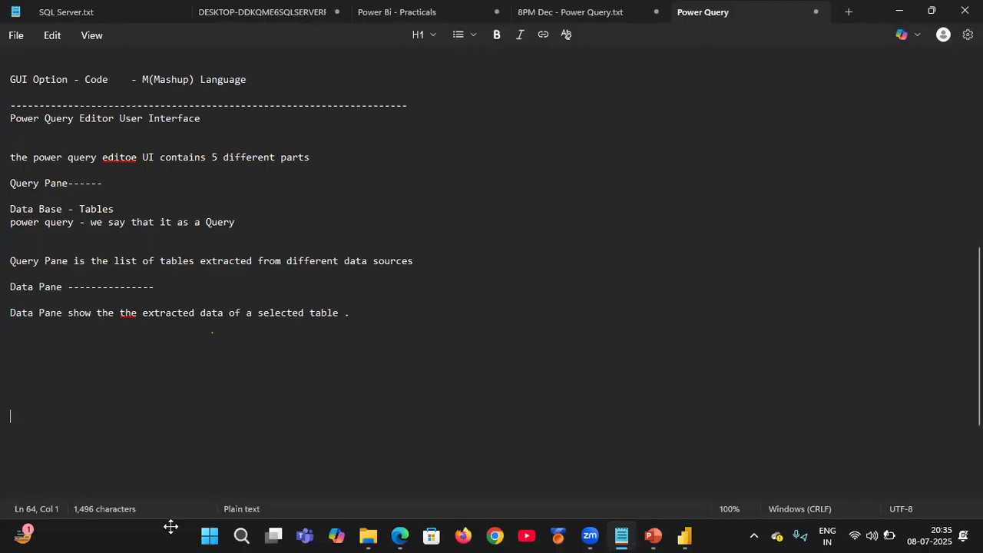
pyautogui.click(23, 336)
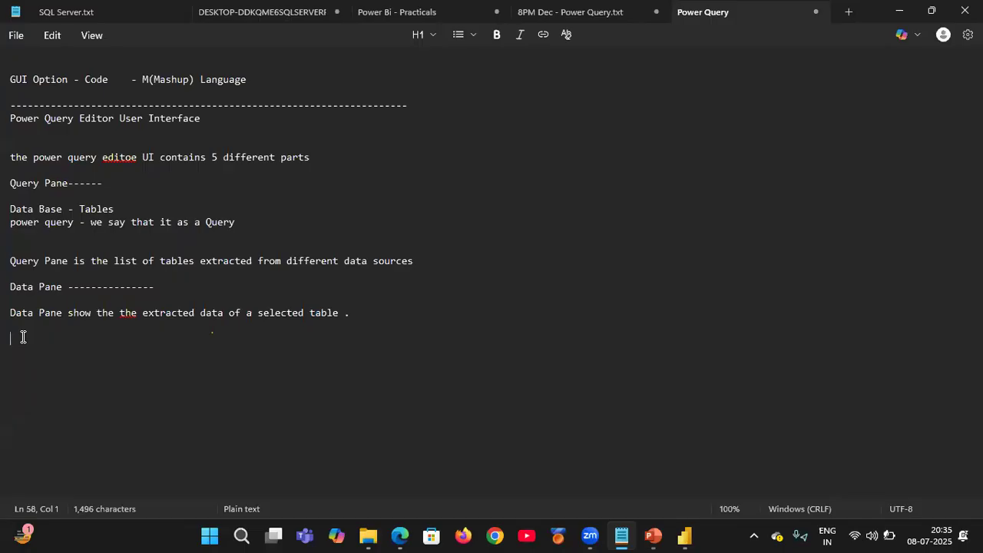
pyautogui.write('Query ribbon------------------')
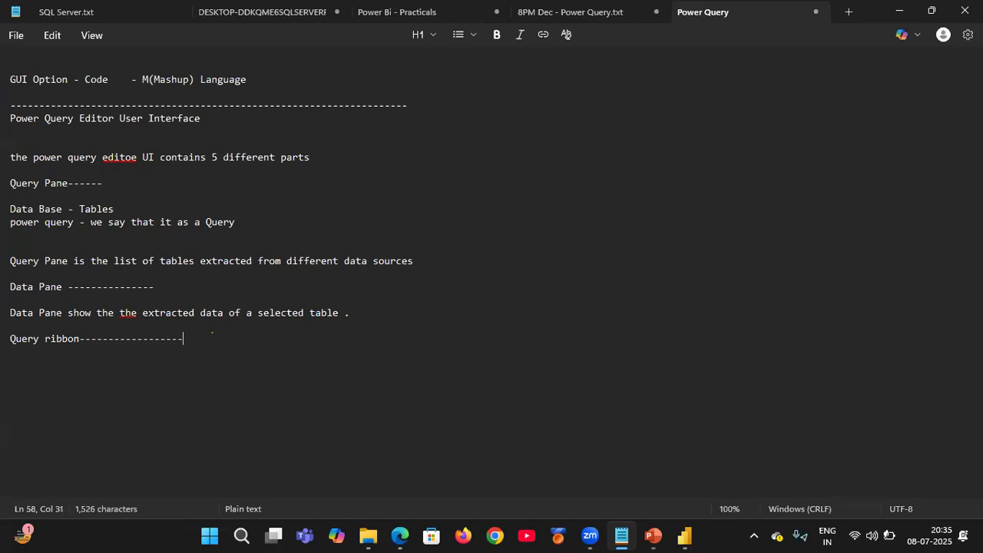
pyautogui.press('Return')
pyautogui.press('Return')
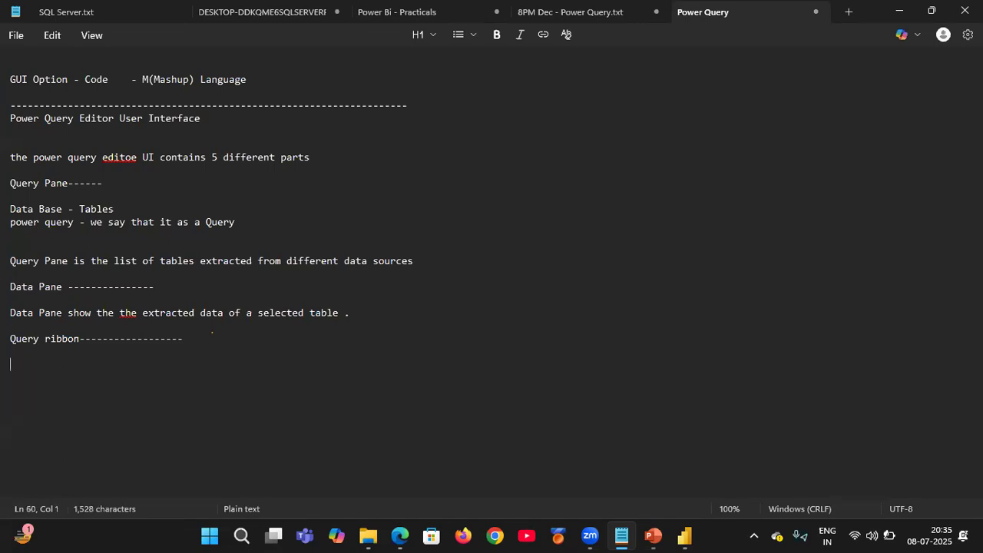
# Step: Write the line "Query Ribbon -- Tabs -- groups -- GUI Options - ETL" under the Query ribbon heading
pyautogui.write('Query Ribbon -- T')
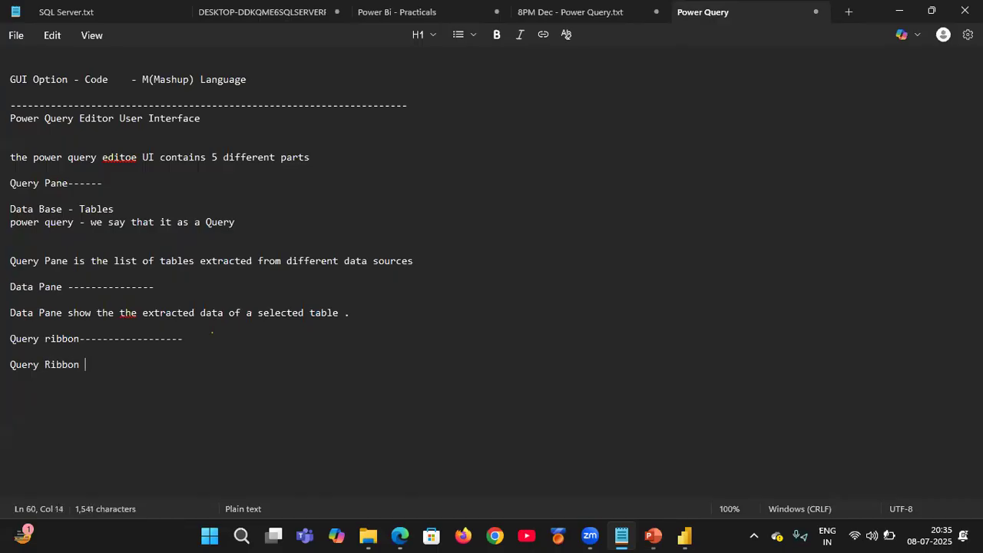
pyautogui.write('abs -- groupos')
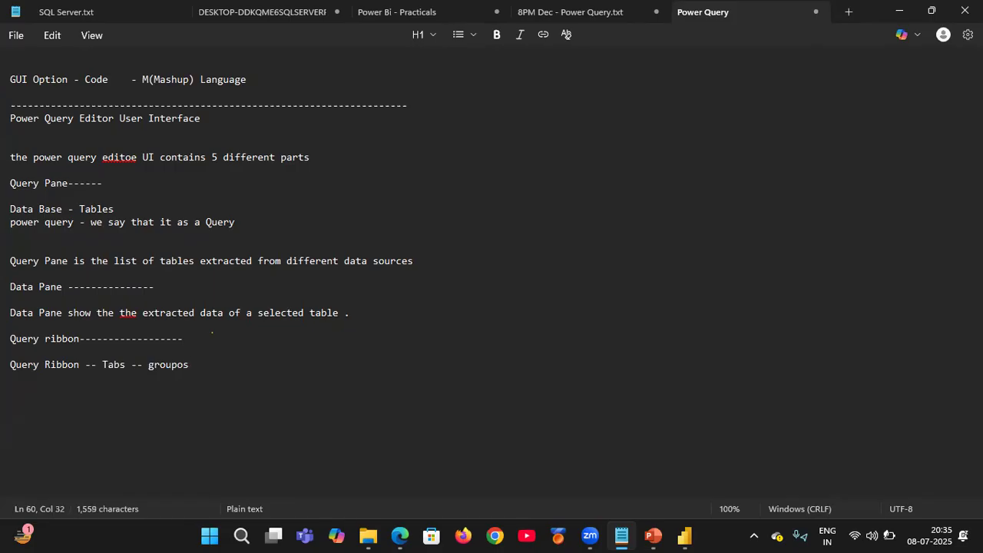
pyautogui.press('BackSpace')
pyautogui.press('BackSpace')
pyautogui.write('s ')
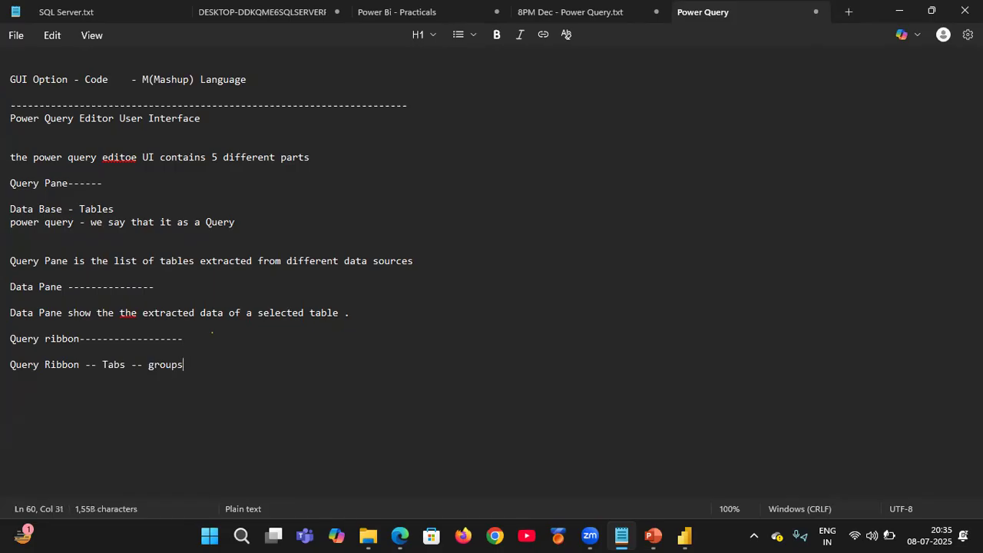
pyautogui.write('--')
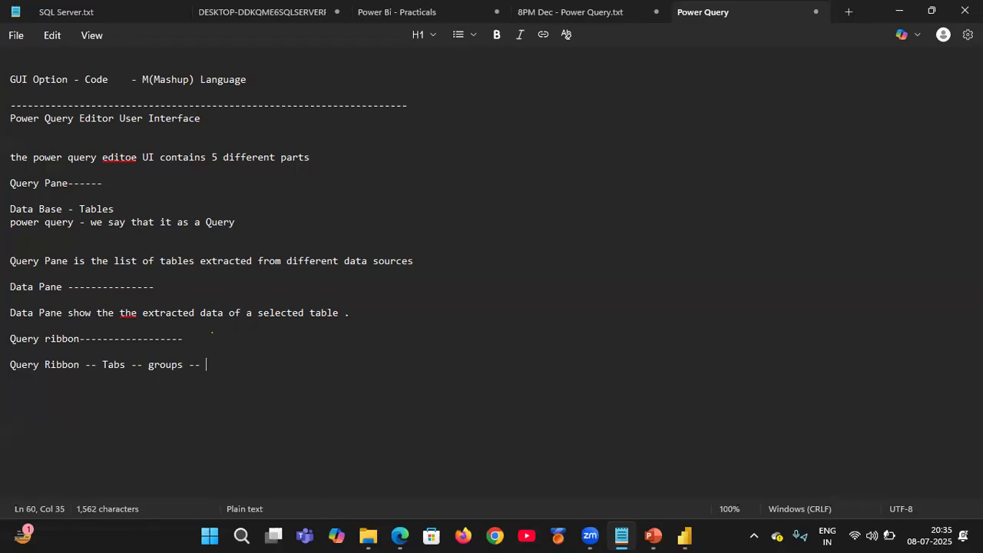
pyautogui.write('GUI')
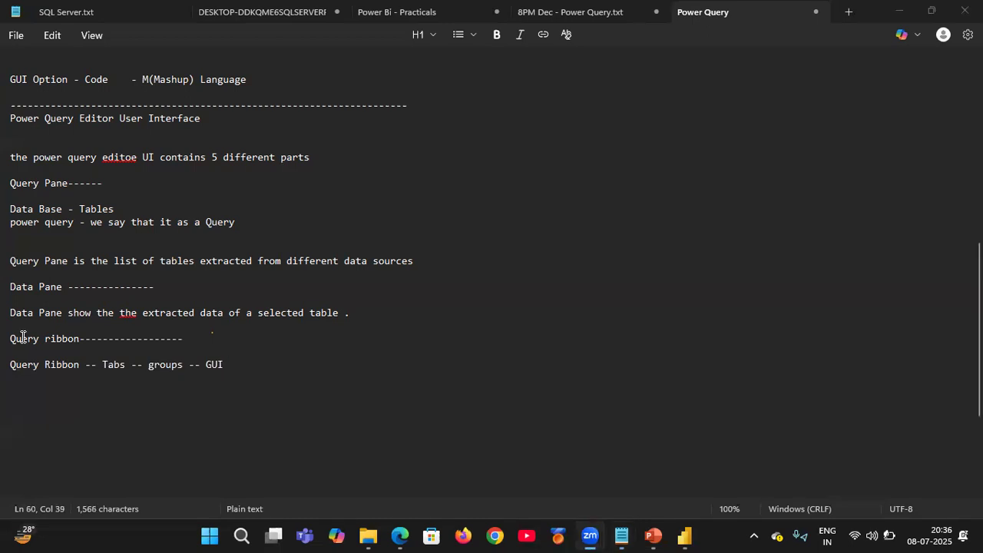
pyautogui.write(' Options')
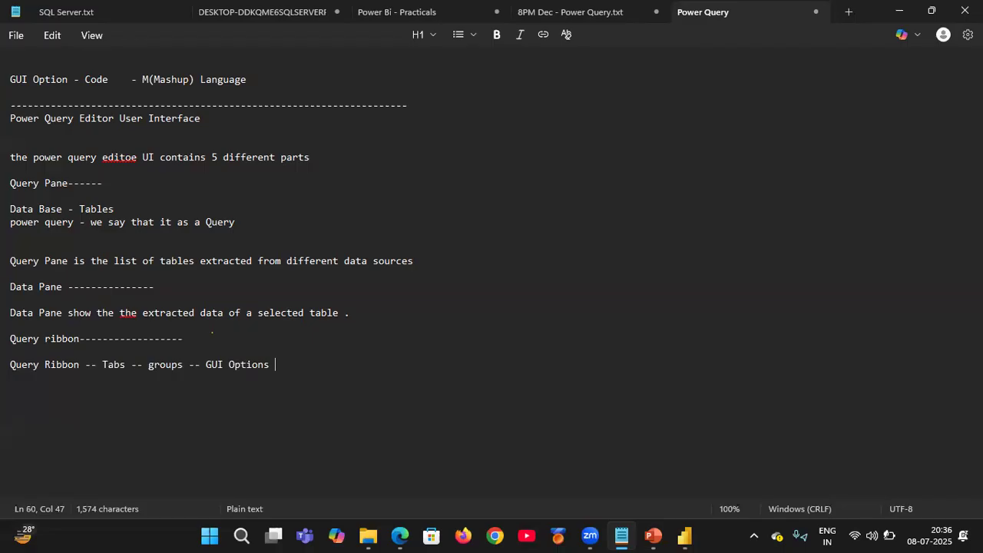
pyautogui.write('- ')
pyautogui.write('ETK')
pyautogui.press('BackSpace')
pyautogui.write('L')
pyautogui.press('Return')
pyautogui.press('Return')
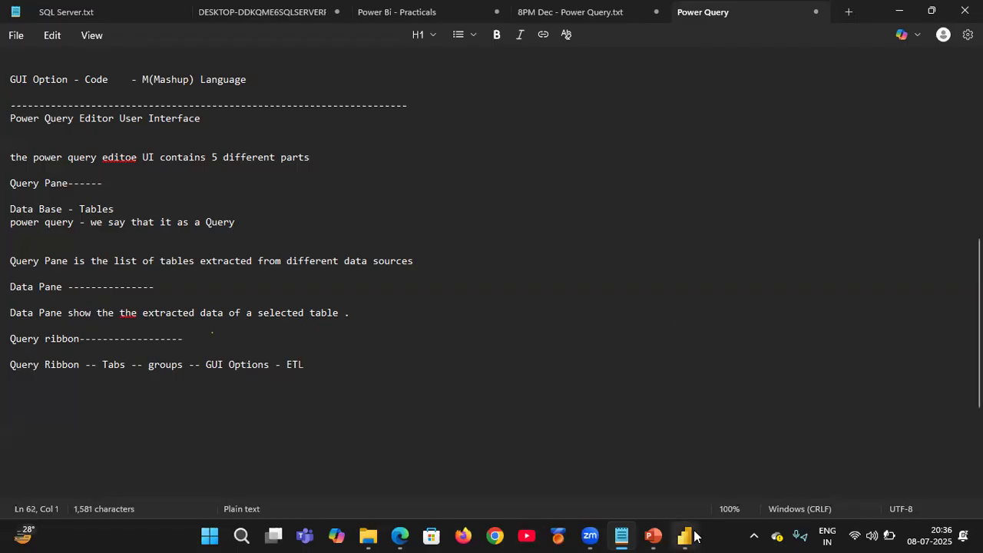
# Step: Switch to the Power Query Editor and outline the whole Query Settings pane with a red rectangle
pyautogui.moveTo(694, 535)
pyautogui.click(731, 485)
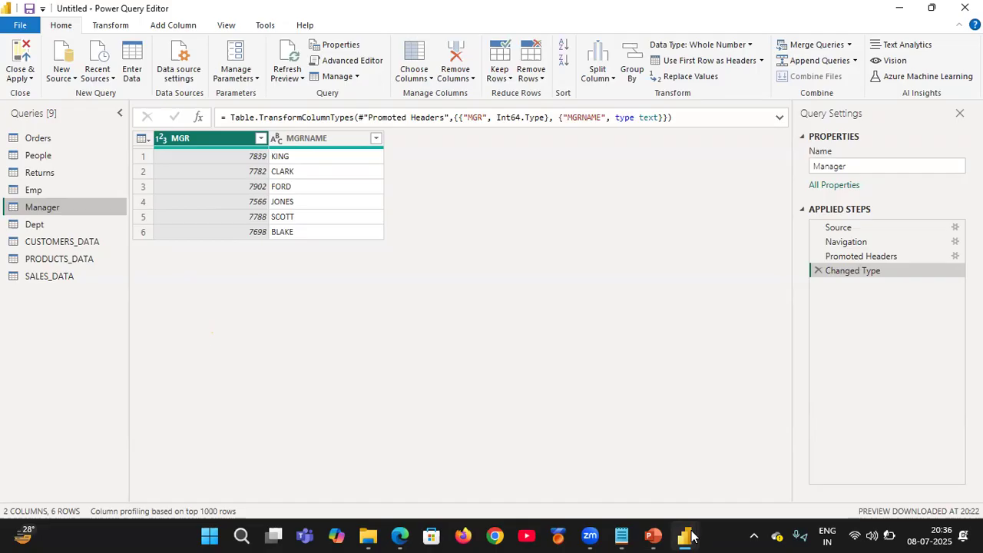
pyautogui.moveTo(684, 536)
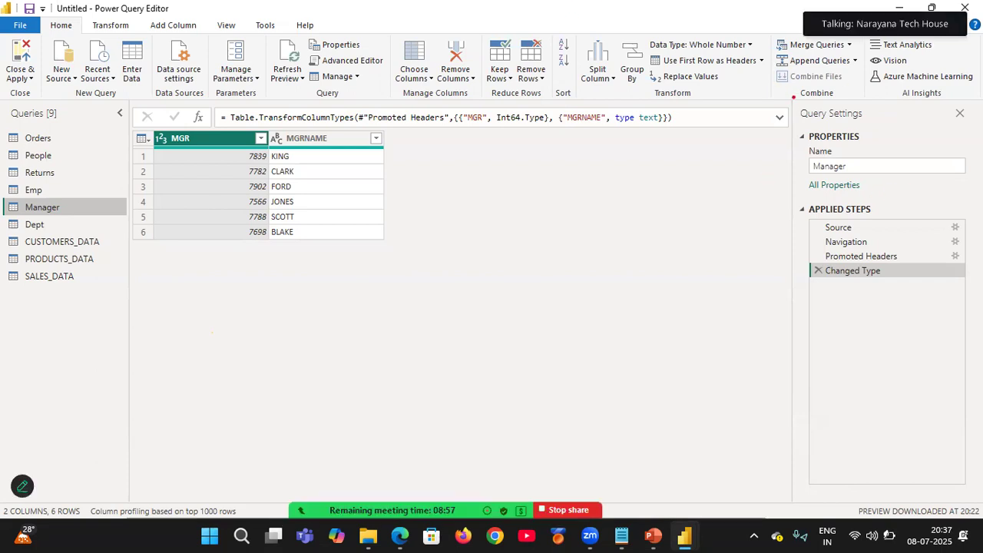
pyautogui.moveTo(795, 106)
pyautogui.mouseDown()
pyautogui.moveTo(842, 193)
pyautogui.moveTo(981, 329)
pyautogui.moveTo(981, 550)
pyautogui.mouseUp()
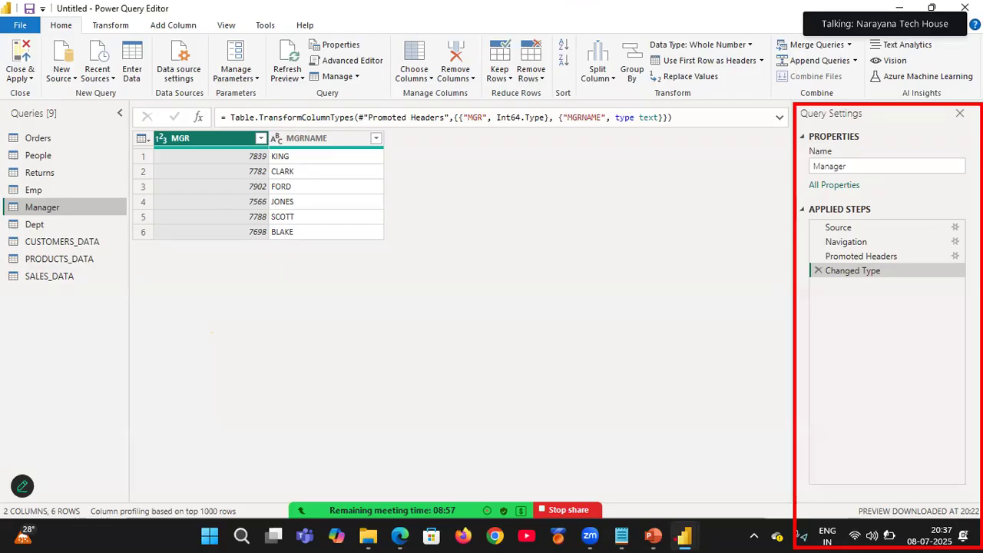
# Step: Return to the Notepad notes and add the heading "Quesry Settings Pane -----------------" below the Query Ribbon line
pyautogui.click(621, 535)
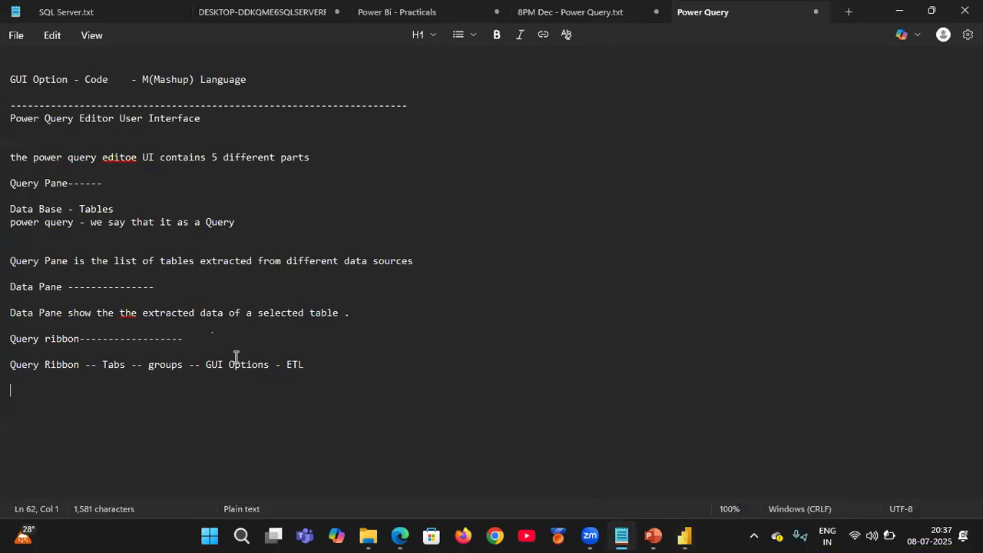
pyautogui.write('Quesry ')
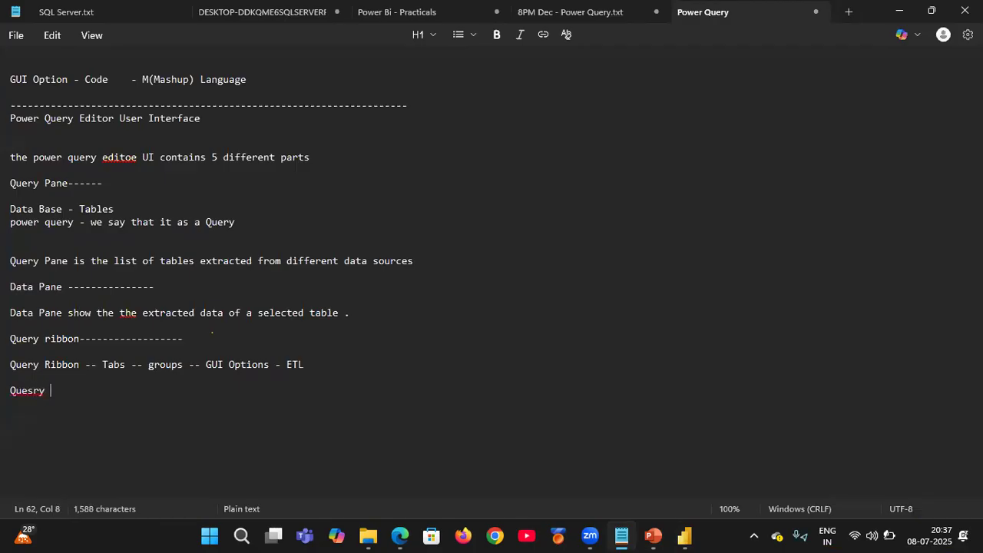
pyautogui.write('Setting')
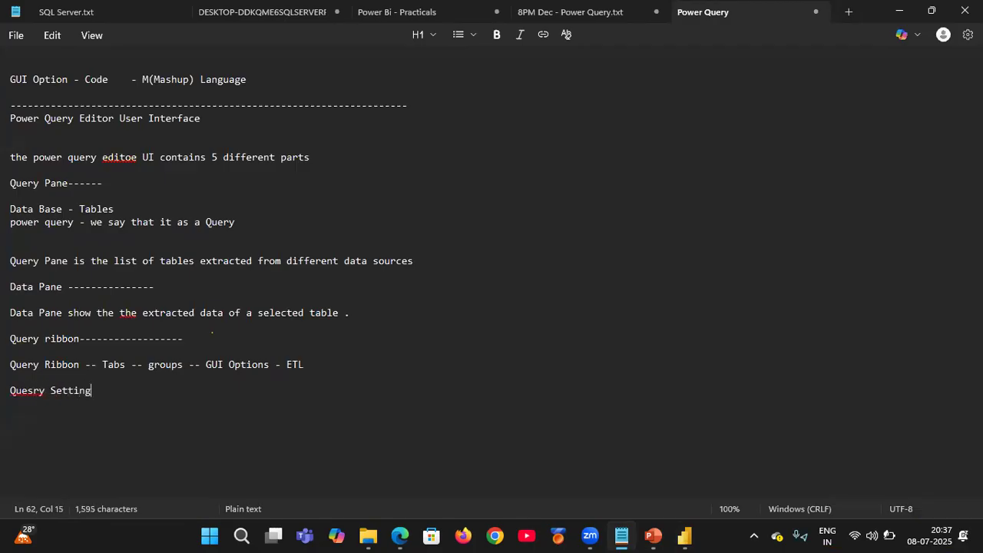
pyautogui.press('BackSpace')
pyautogui.write('gs Pane ')
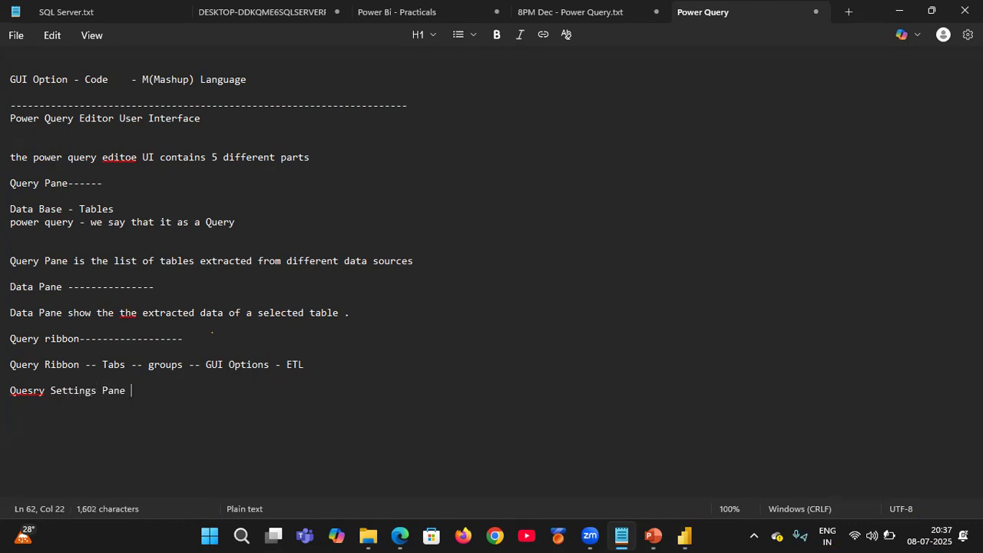
pyautogui.write('-----------------')
pyautogui.press('Return')
pyautogui.press('Return')
# Step: Write "it contains 2 things -----" under the settings pane heading and leave a blank line after it
pyautogui.write('i')
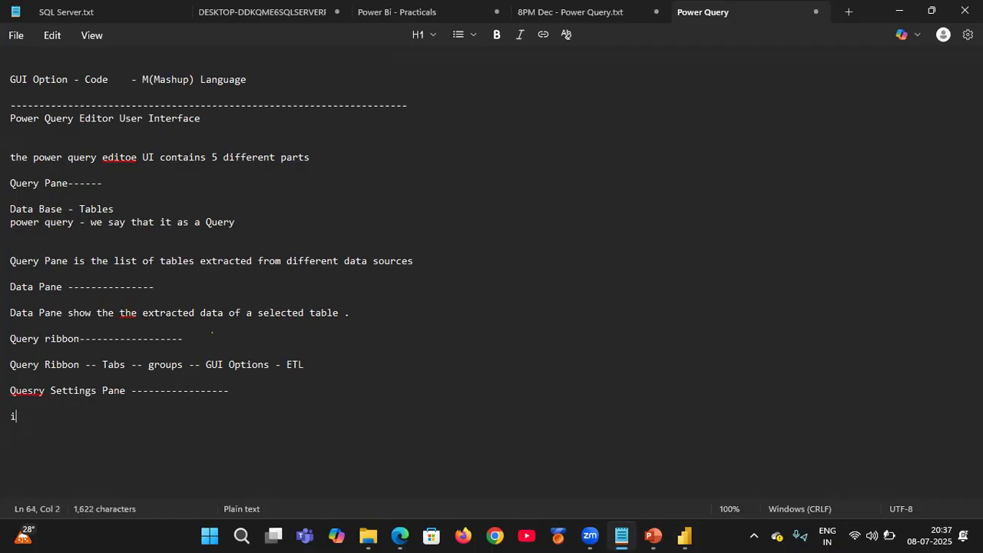
pyautogui.write('t contains 2 thi')
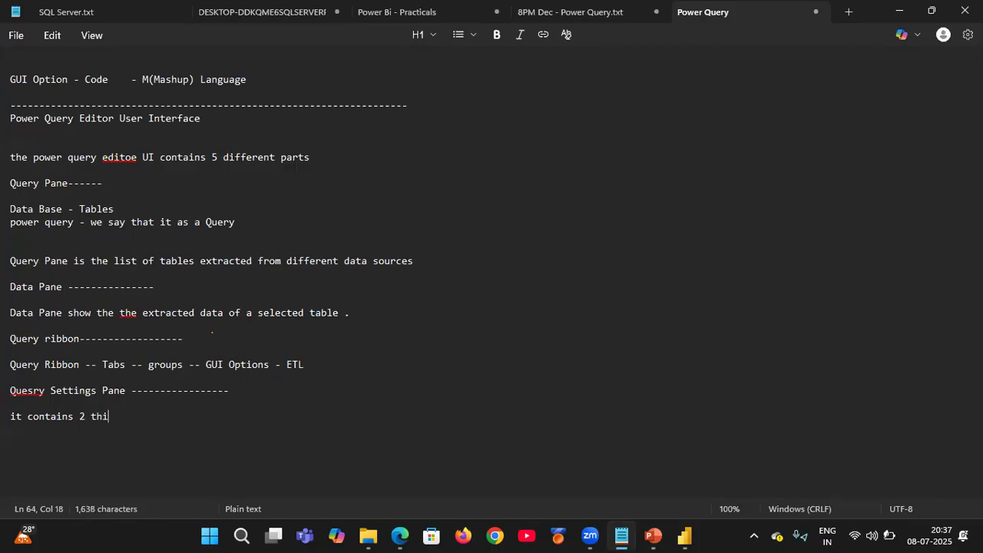
pyautogui.write('ngs -----')
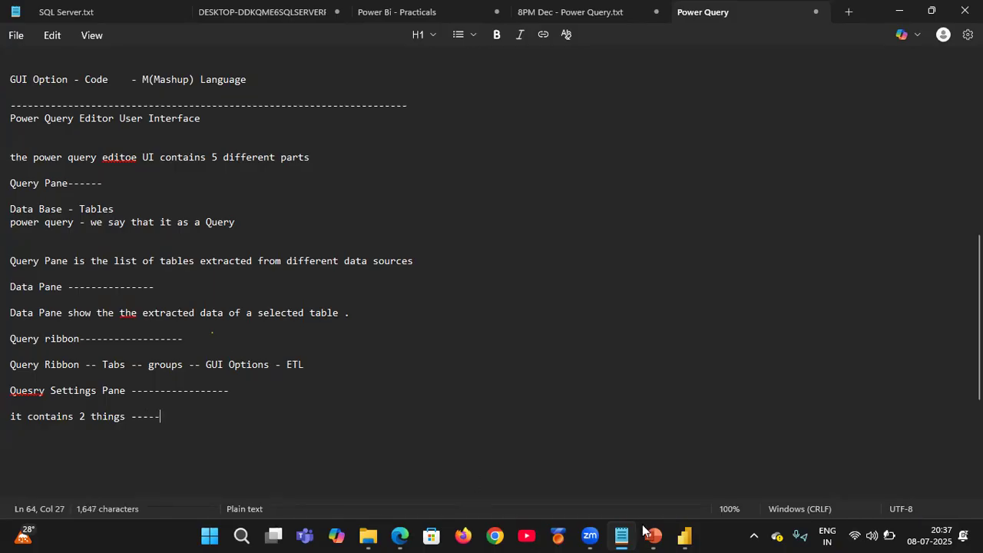
pyautogui.press('Return')
pyautogui.press('Return')
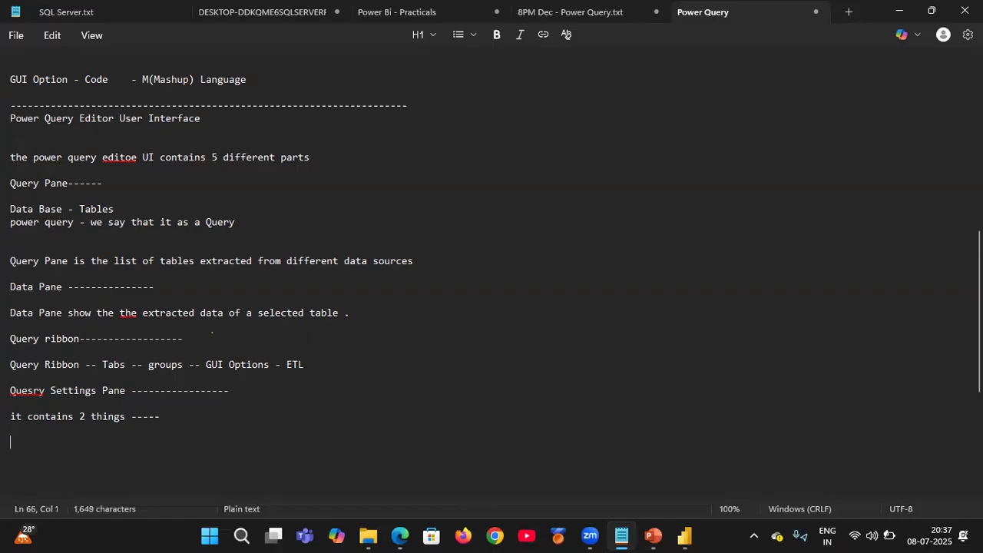
# Step: List "Properties" and "Applied Steps" on separate lines as the two contents of the settings pane
pyautogui.write('Prope')
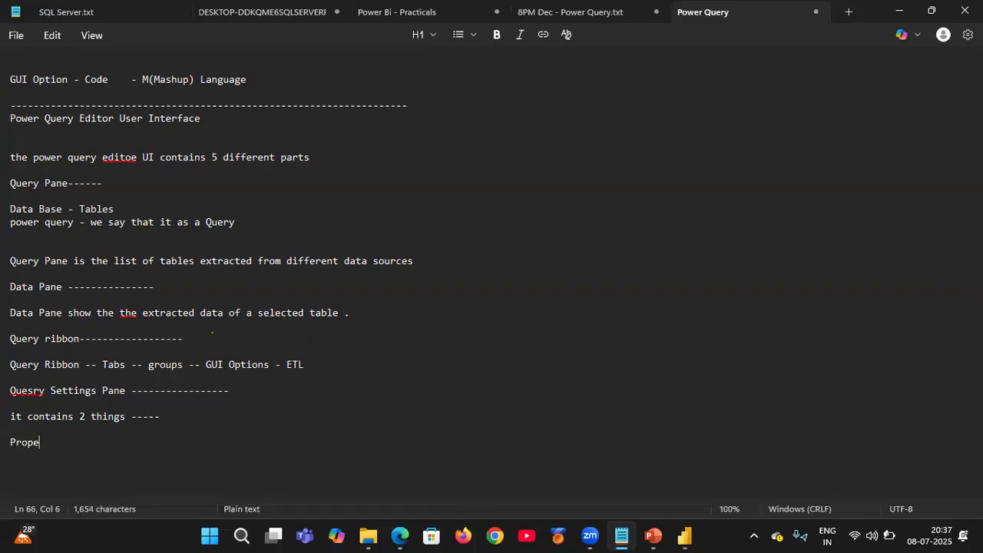
pyautogui.write('rties')
pyautogui.press('Return')
pyautogui.write('Apple')
pyautogui.write('-')
pyautogui.press('BackSpace')
pyautogui.press('BackSpace')
pyautogui.write('ied S')
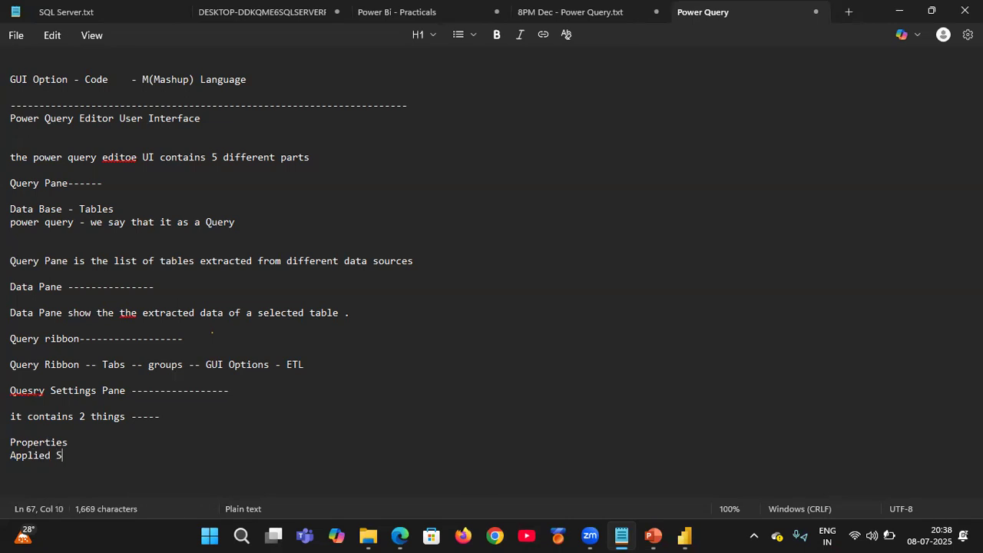
pyautogui.write('teps')
# Step: Switch to the Power Query Editor, circle the Properties and Applied Steps sections in red, and clear the annotations
pyautogui.hotkey('alt', 'Tab')
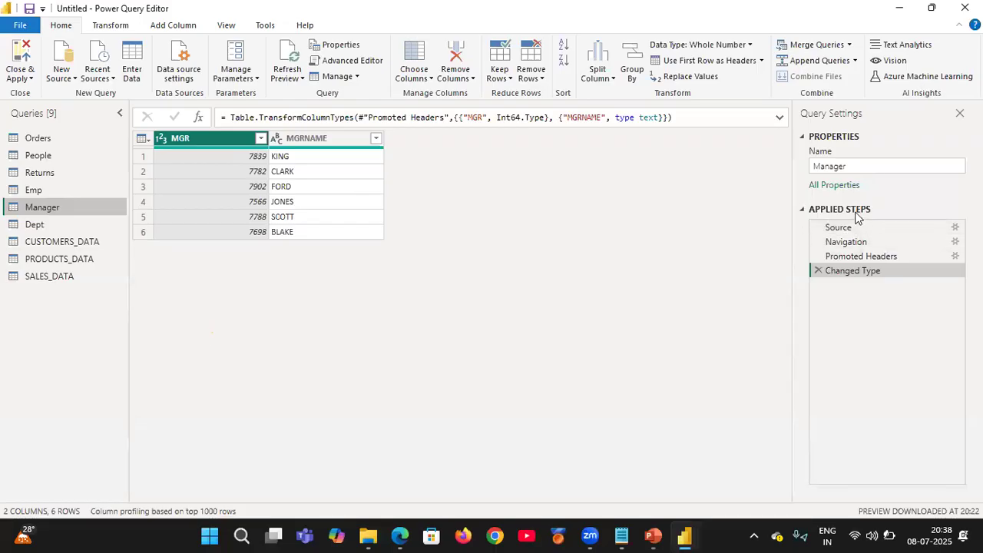
pyautogui.moveTo(816, 123)
pyautogui.mouseDown()
pyautogui.moveTo(981, 126)
pyautogui.moveTo(813, 204)
pyautogui.moveTo(843, 135)
pyautogui.mouseUp()
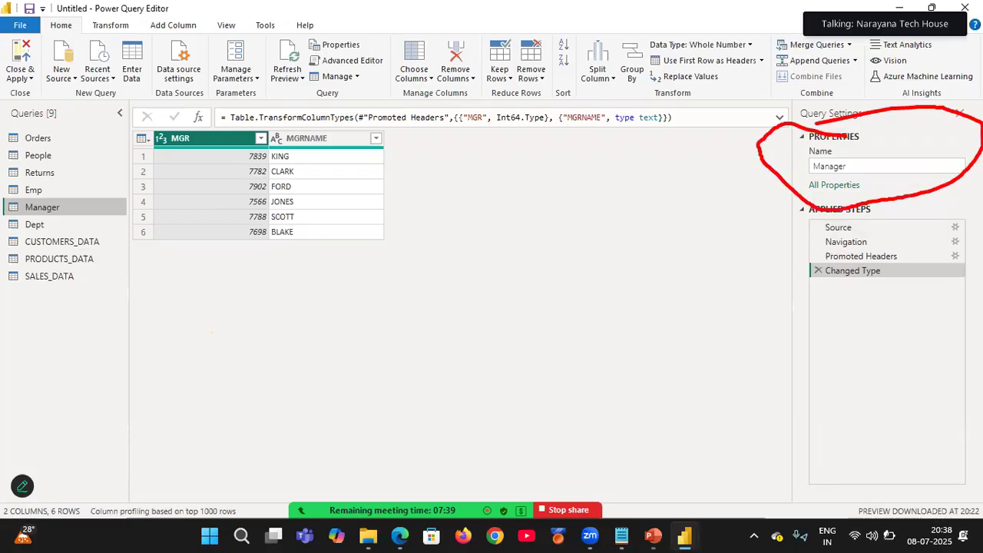
pyautogui.moveTo(798, 203)
pyautogui.mouseDown()
pyautogui.moveTo(975, 201)
pyautogui.moveTo(812, 284)
pyautogui.moveTo(791, 204)
pyautogui.mouseUp()
pyautogui.click(825, 126)
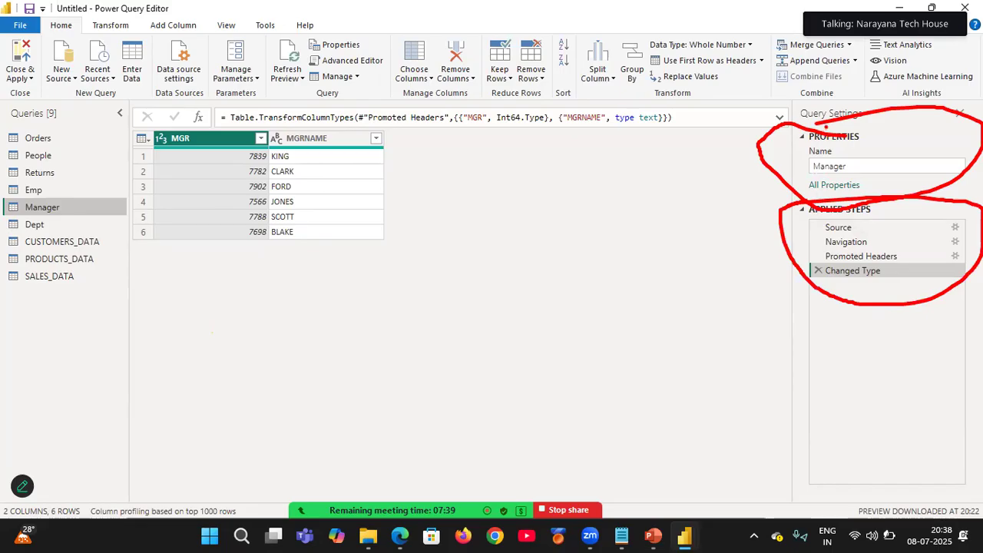
pyautogui.press('Escape')
# Step: Collapse the Properties and Applied Steps sections of the query settings, and expand only Properties again
pyautogui.click(803, 136)
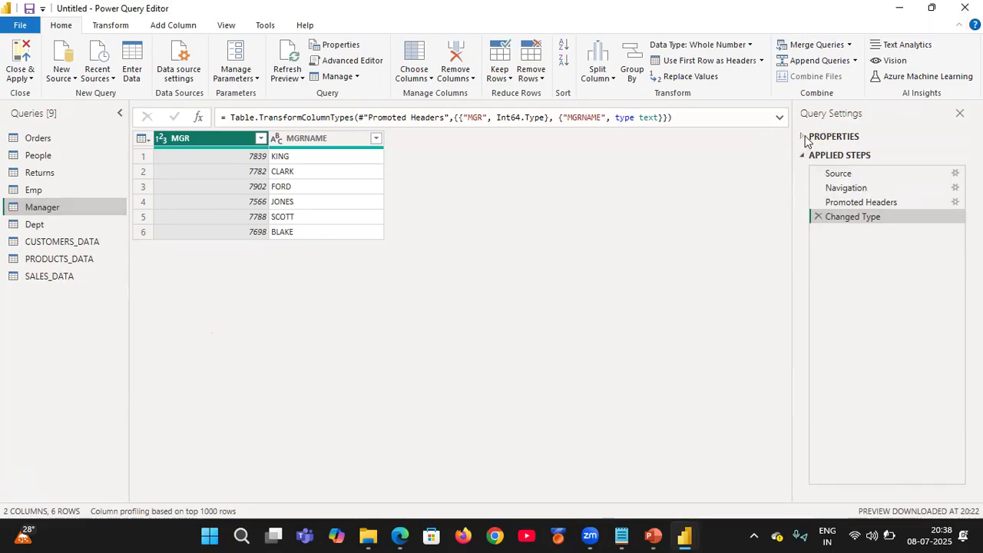
pyautogui.click(800, 154)
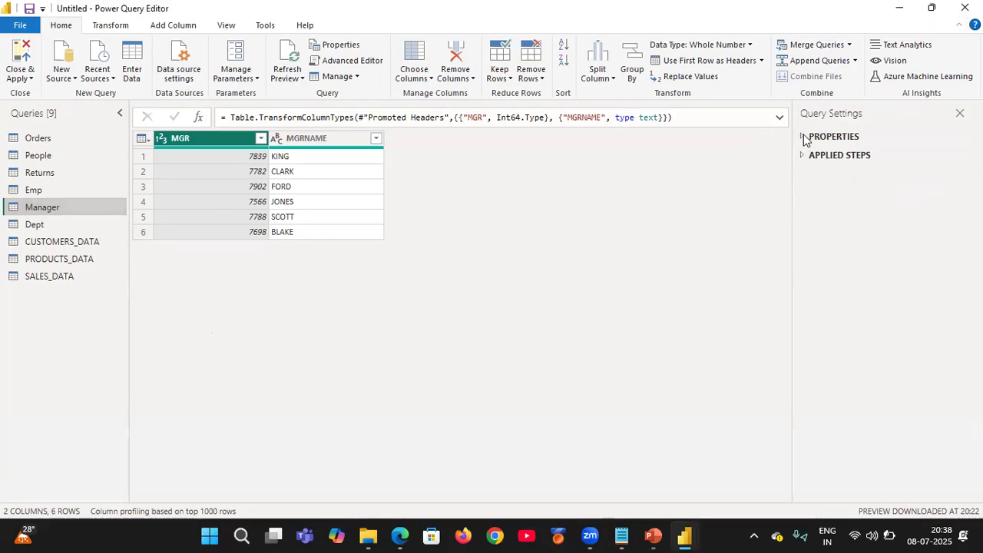
pyautogui.click(803, 137)
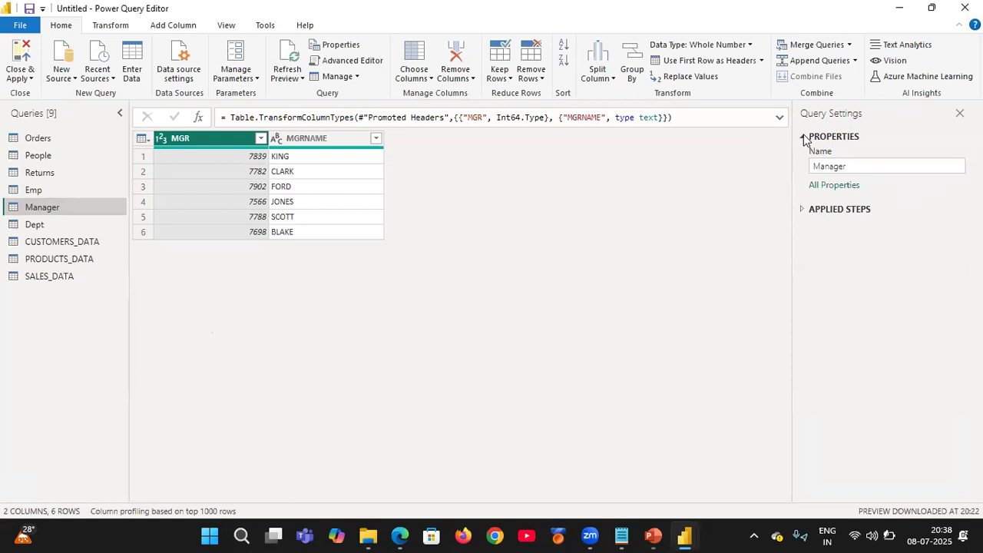
# Step: Examine the Manager query's name field and its full Query Properties, and close the dialog without changing anything
pyautogui.click(836, 166)
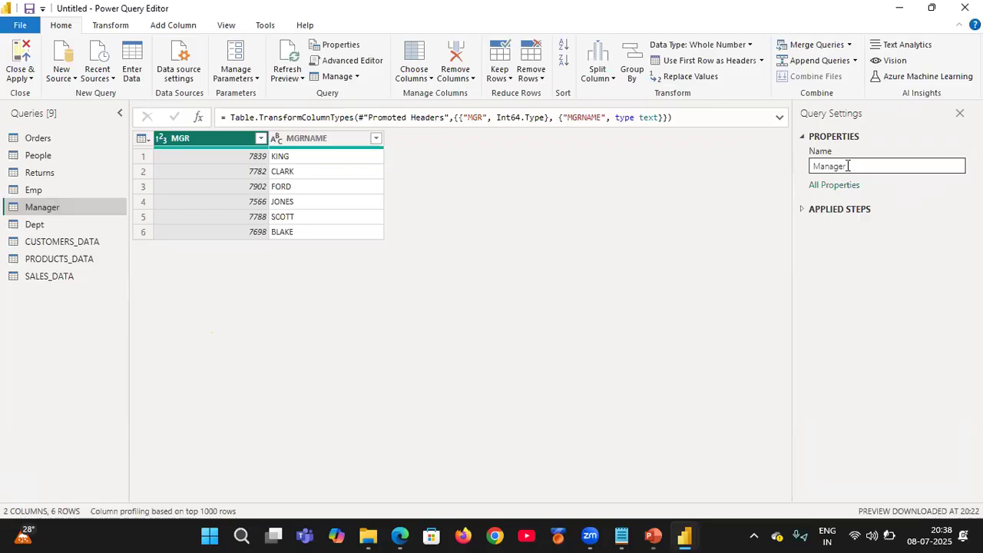
pyautogui.click(848, 166)
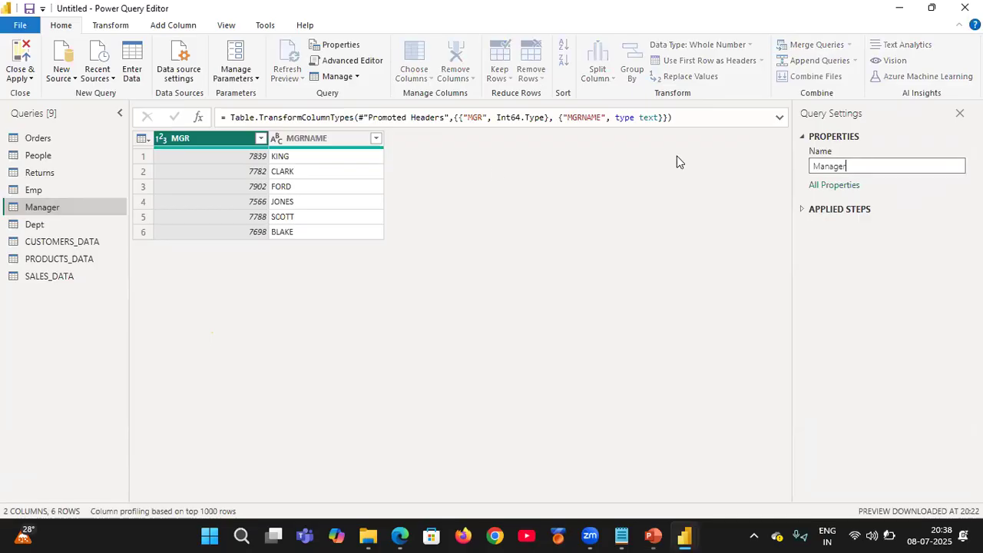
pyautogui.click(38, 211)
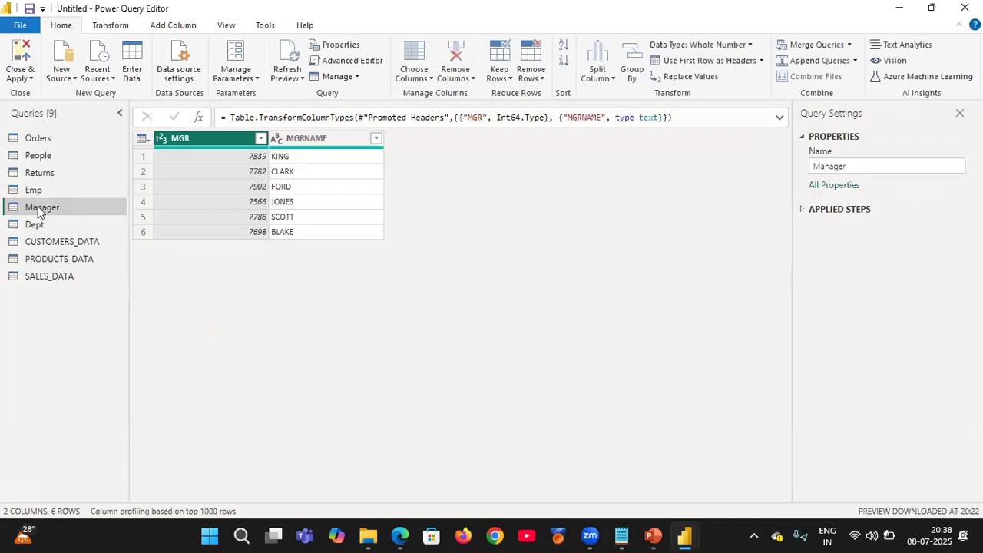
pyautogui.click(834, 185)
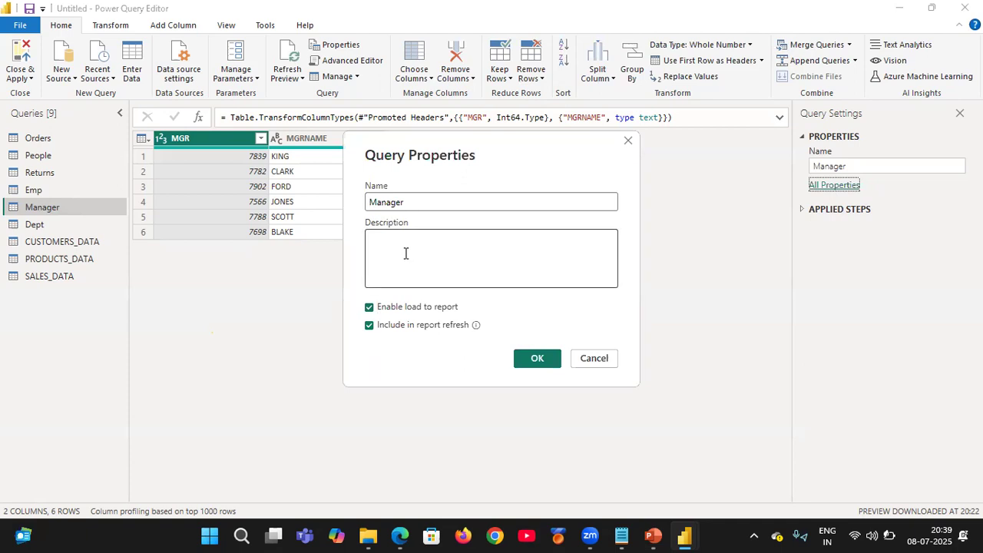
pyautogui.click(537, 362)
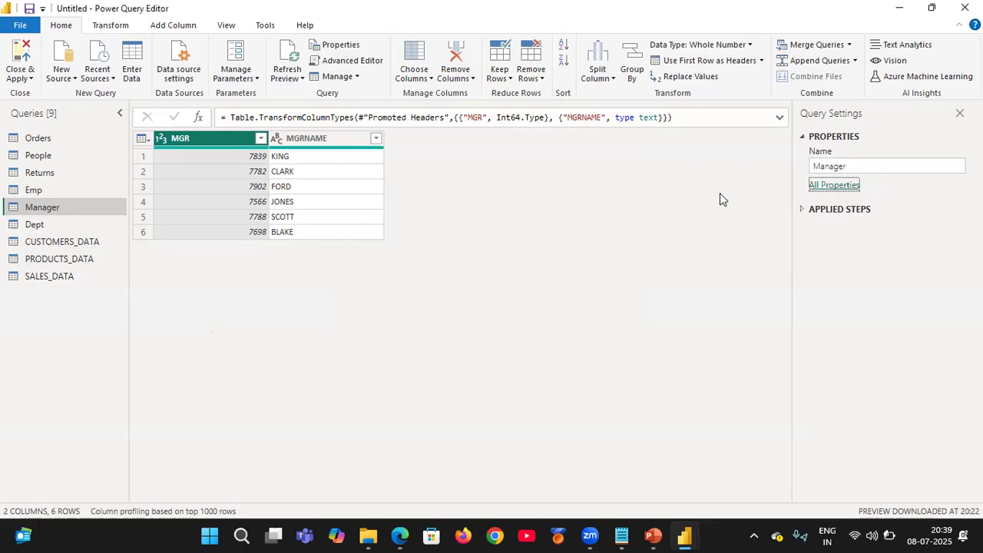
# Step: Collapse Properties and expand Applied Steps in the query settings, then open the Orders query and refresh its preview
pyautogui.click(800, 139)
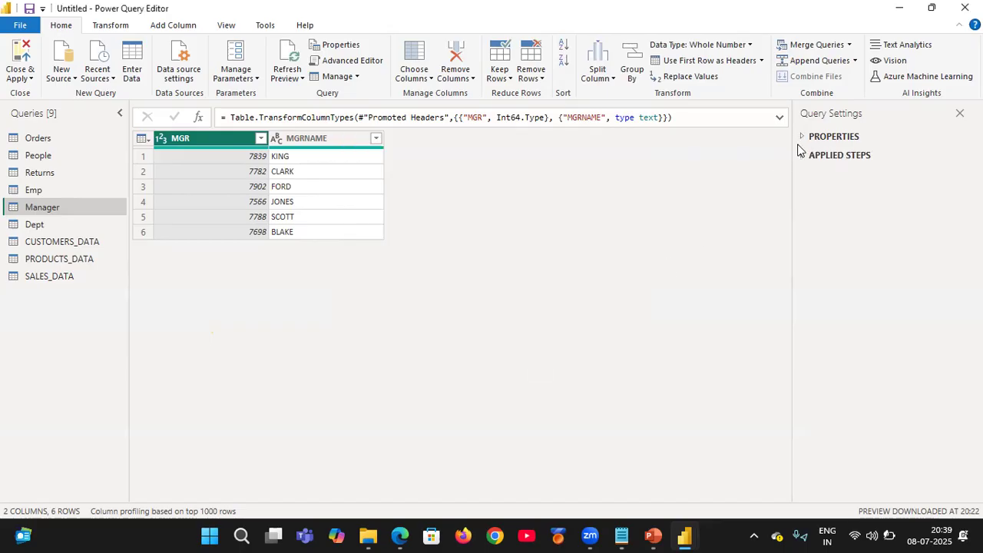
pyautogui.click(802, 157)
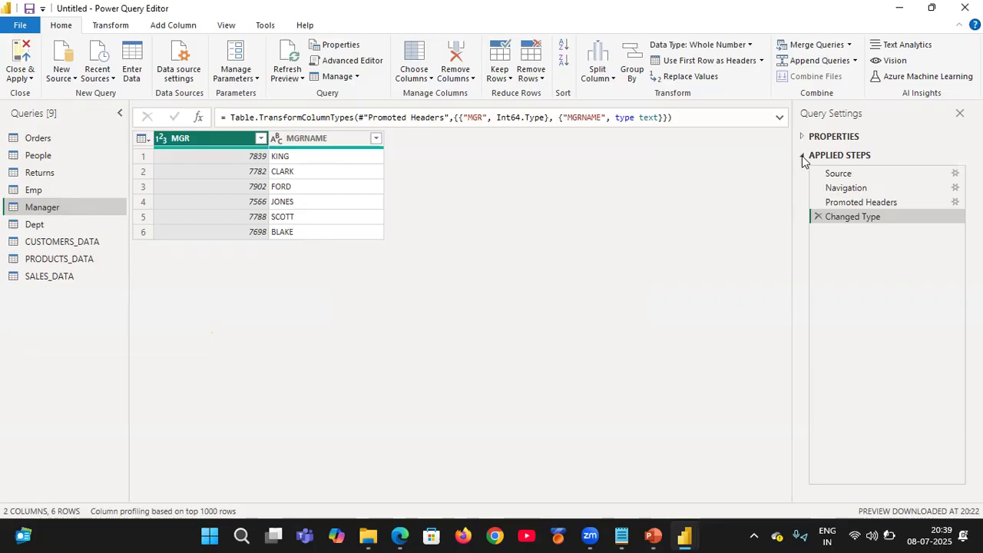
pyautogui.click(54, 144)
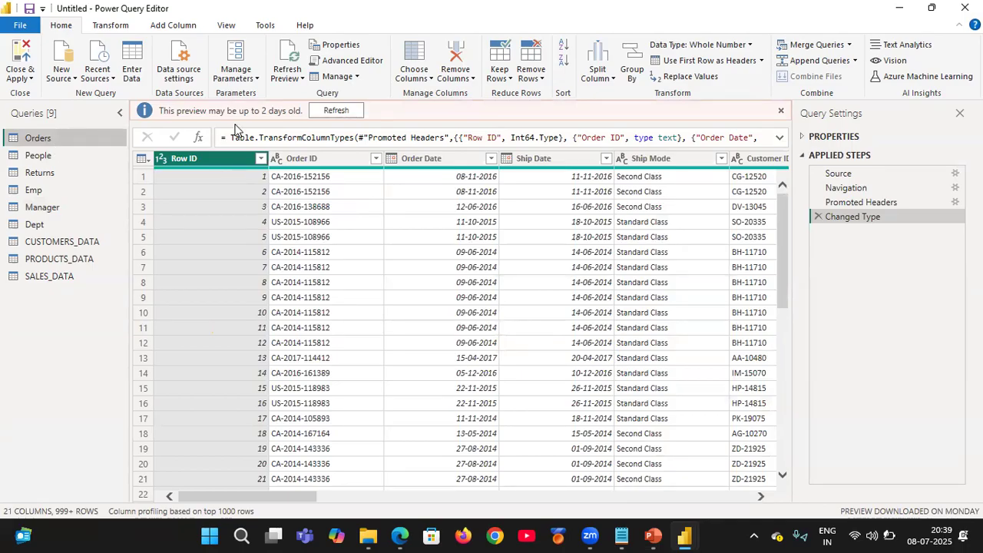
pyautogui.click(317, 112)
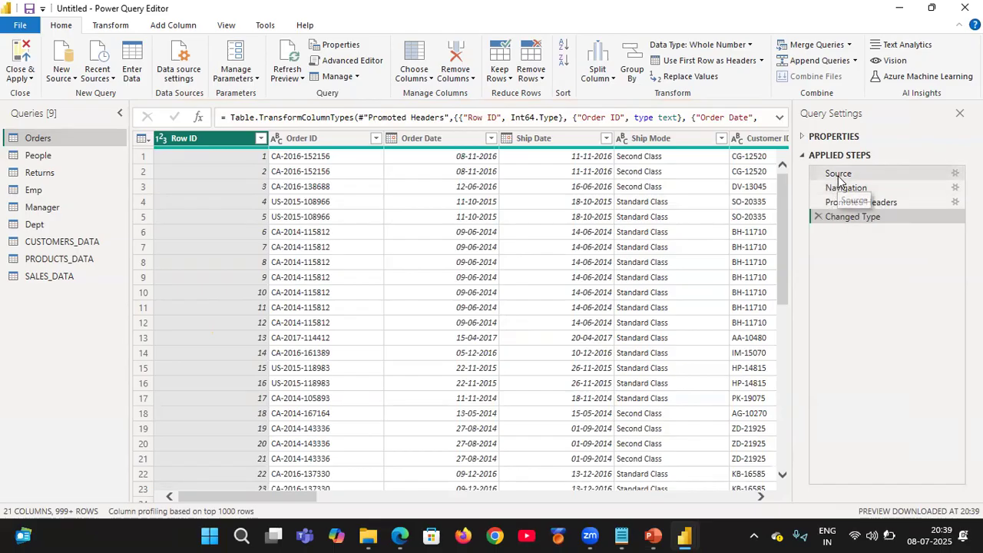
# Step: Compare the applied steps of the People, Returns, CUSTOMERS_DATA and Orders queries
pyautogui.click(67, 153)
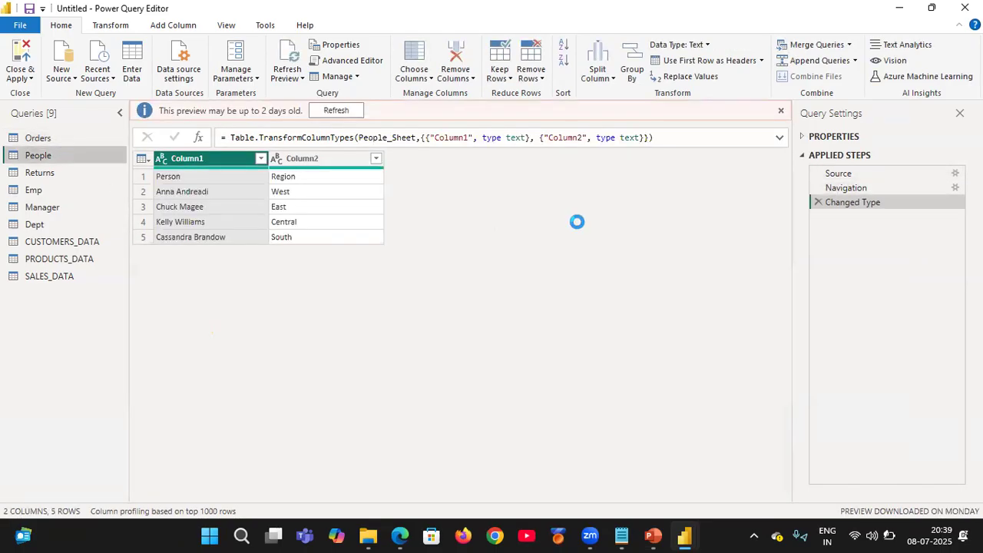
pyautogui.click(48, 173)
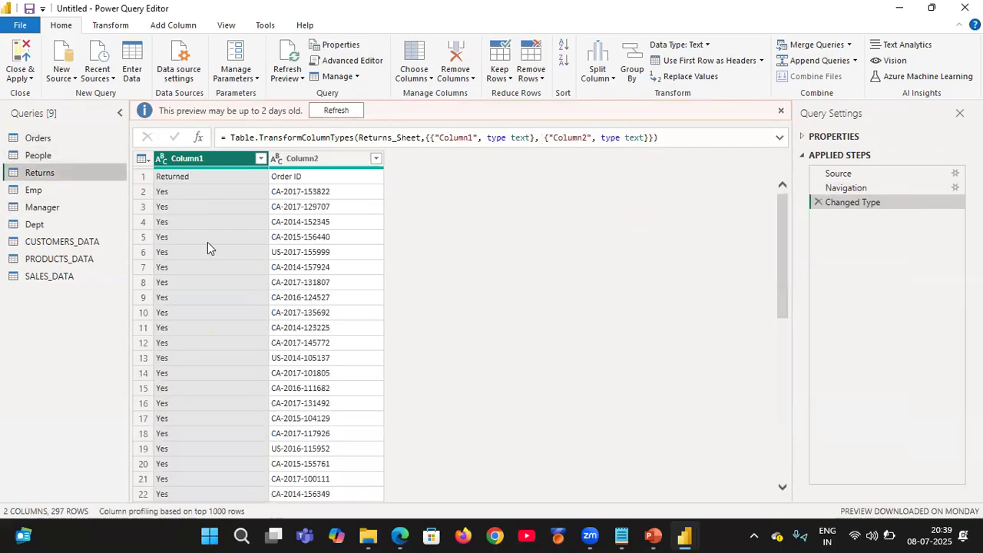
pyautogui.click(88, 245)
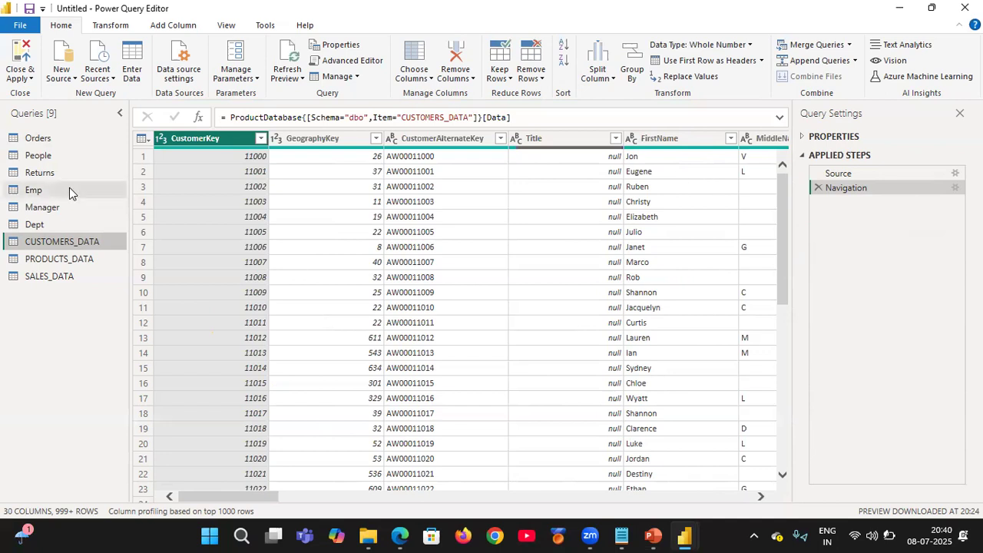
pyautogui.click(48, 141)
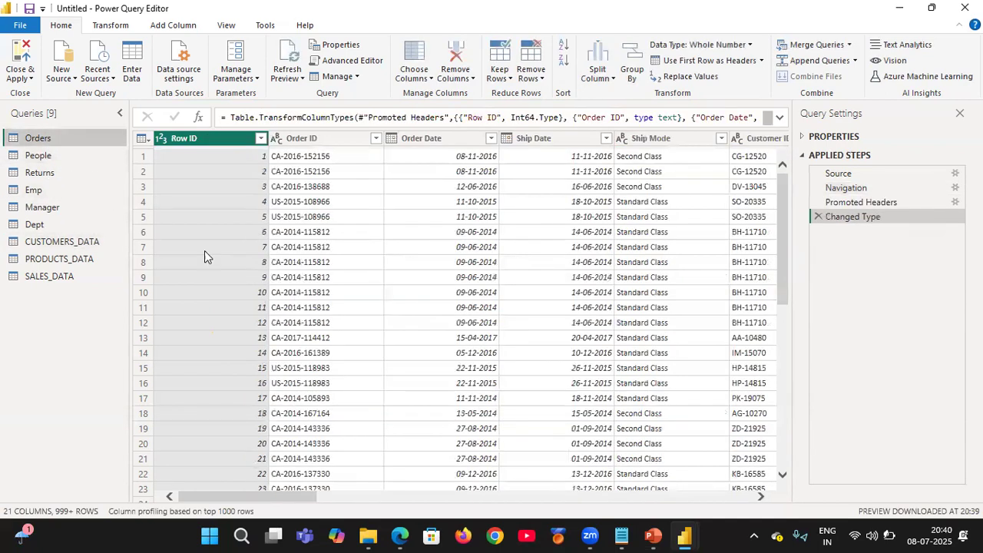
# Step: Switch to the Power Query notes in Notepad and extend the Applied Steps line with "-----------2 types of steps"
pyautogui.moveTo(685, 535)
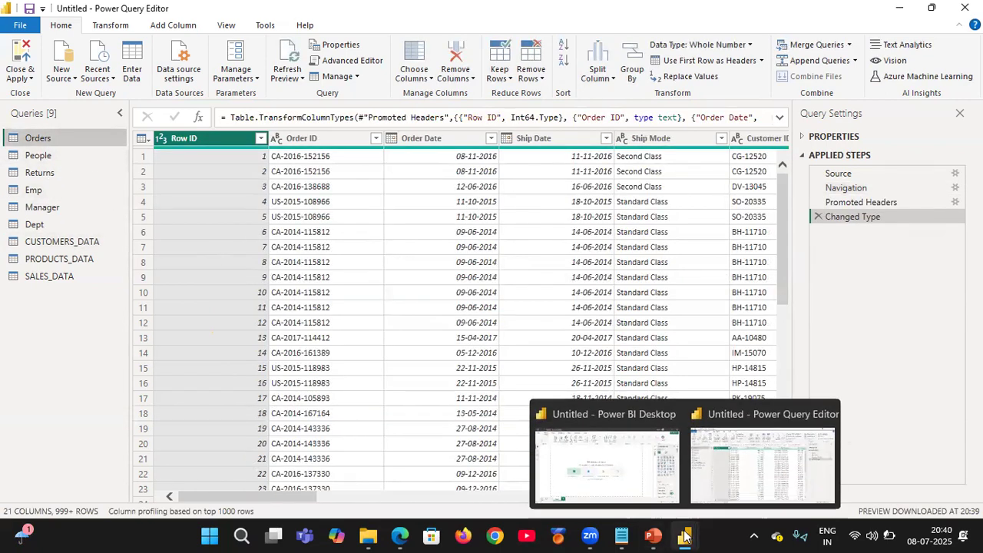
pyautogui.click(654, 470)
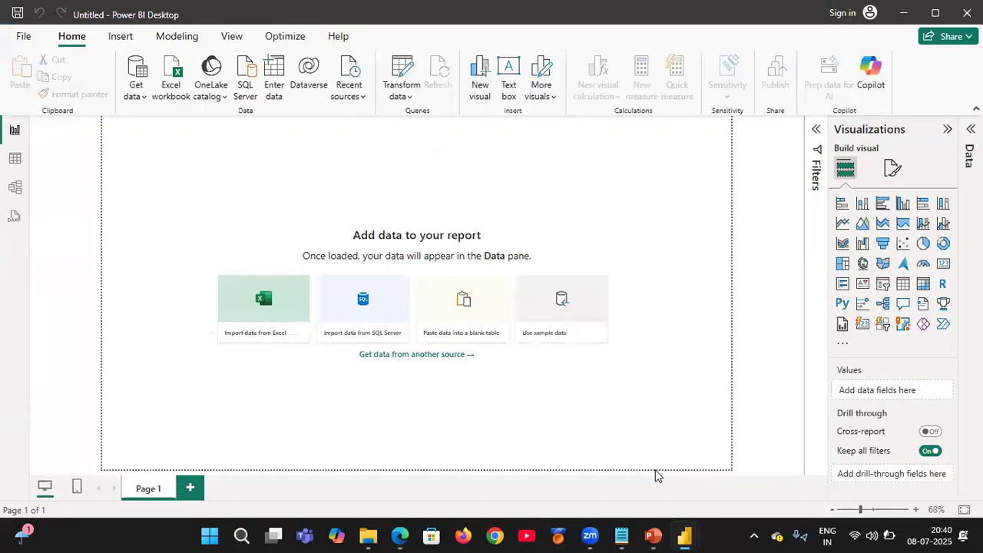
pyautogui.click(621, 535)
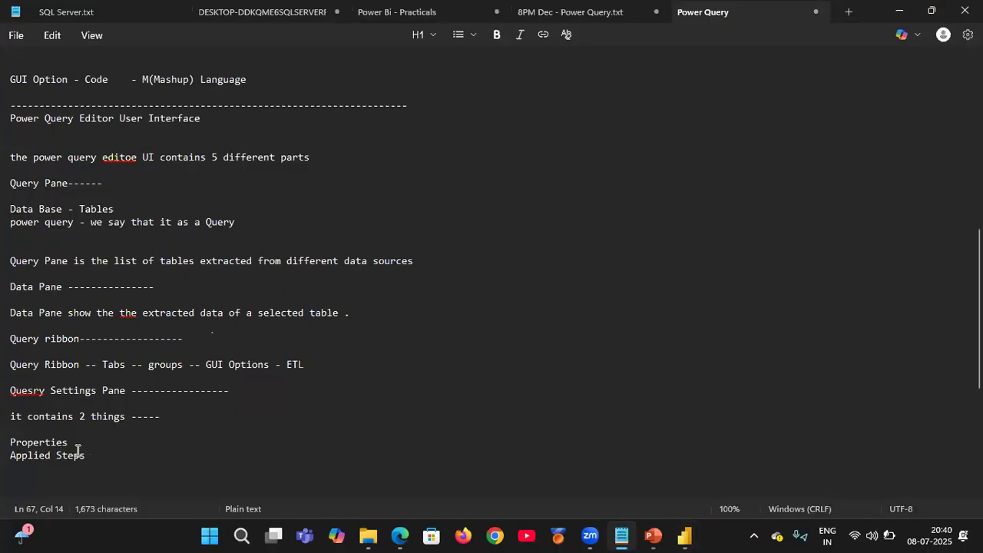
pyautogui.write('-----------2')
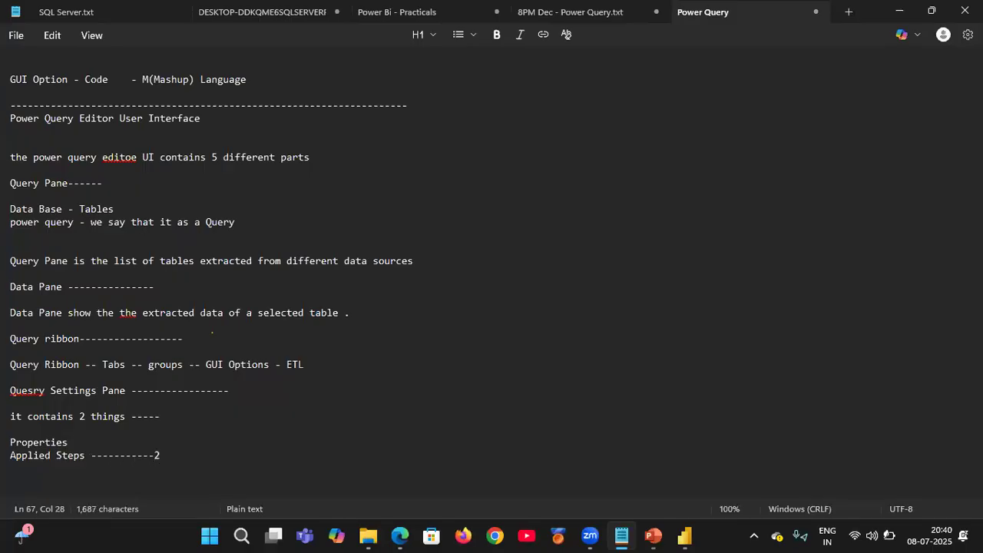
pyautogui.write(' types of steps')
# Step: List "Default" and "Manual" on separate indented lines under the types of steps, and highlight Default
pyautogui.press('Return')
pyautogui.press('Tab')
pyautogui.press('Tab')
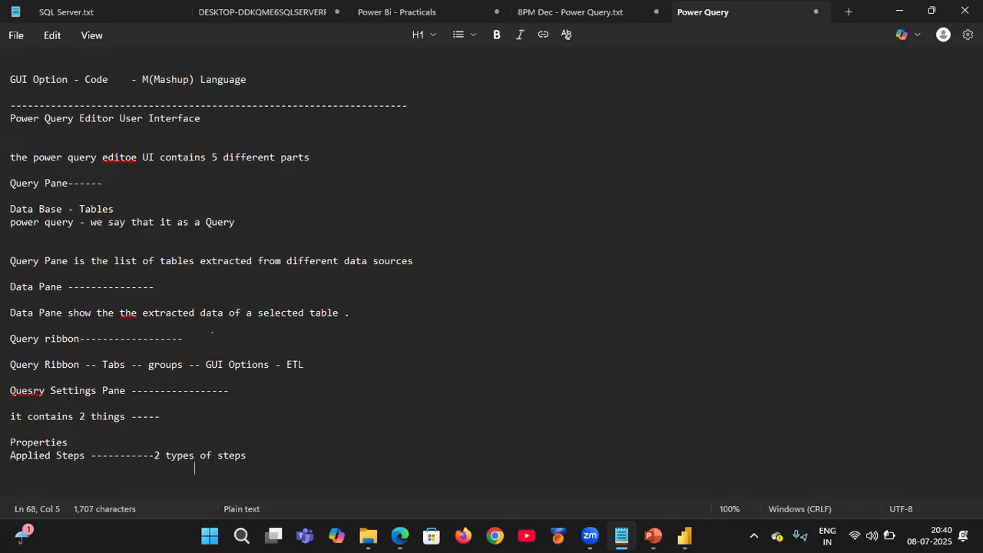
pyautogui.write('Defau')
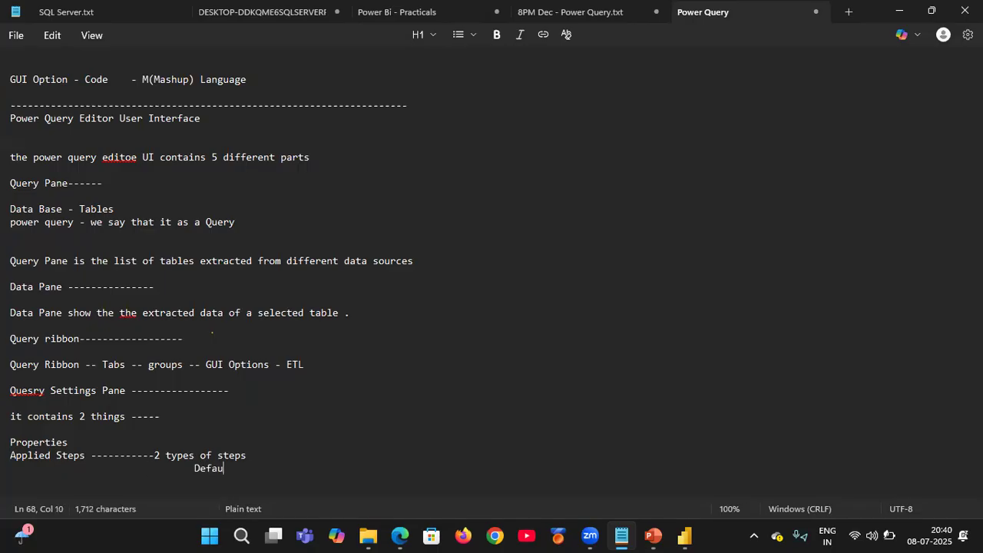
pyautogui.write('lt')
pyautogui.press('Return')
pyautogui.press('Tab')
pyautogui.press('Tab')
pyautogui.write('Manual')
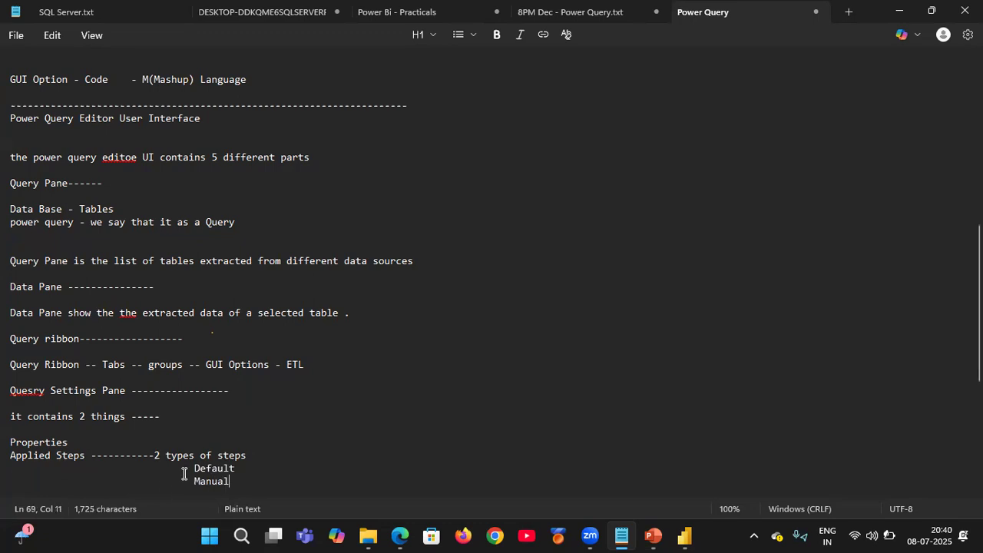
pyautogui.moveTo(192, 469); pyautogui.dragTo(241, 471)
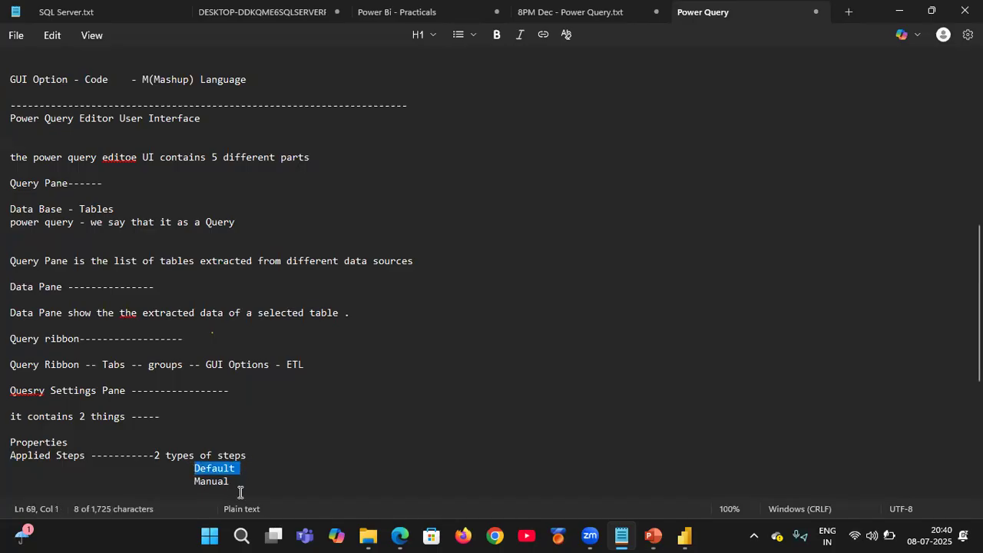
# Step: Switch to the Power Query Editor and compare the default applied steps of the People and Orders queries
pyautogui.moveTo(684, 536)
pyautogui.click(763, 465)
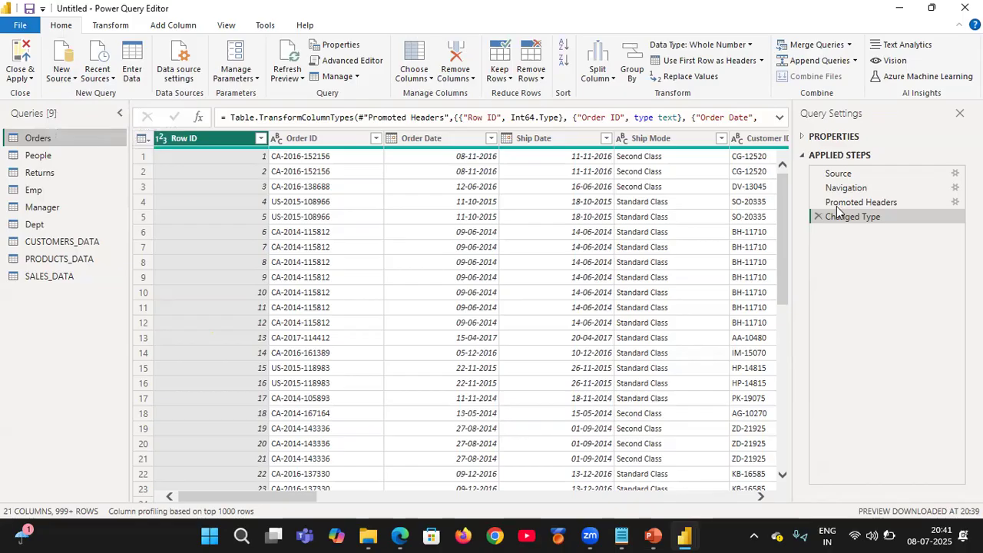
pyautogui.click(31, 155)
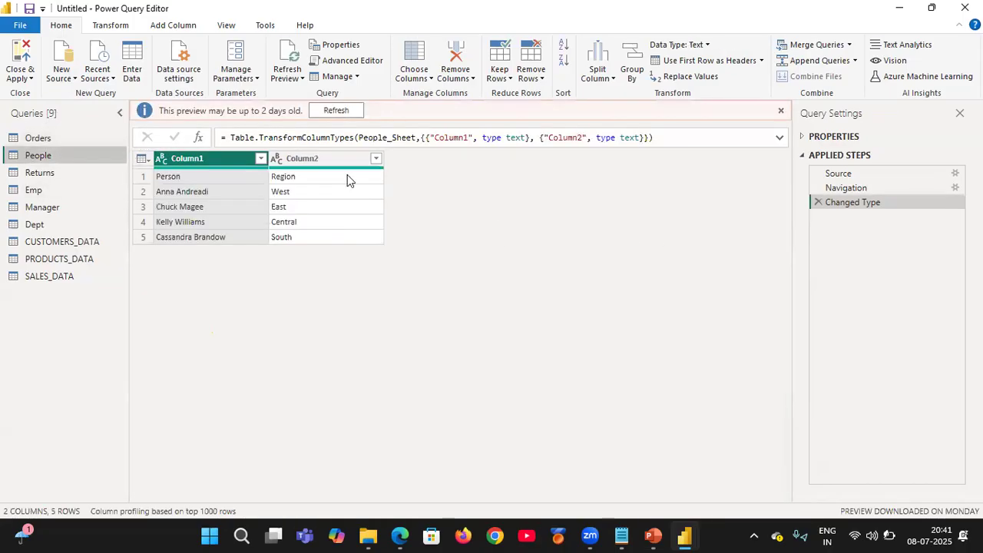
pyautogui.click(42, 145)
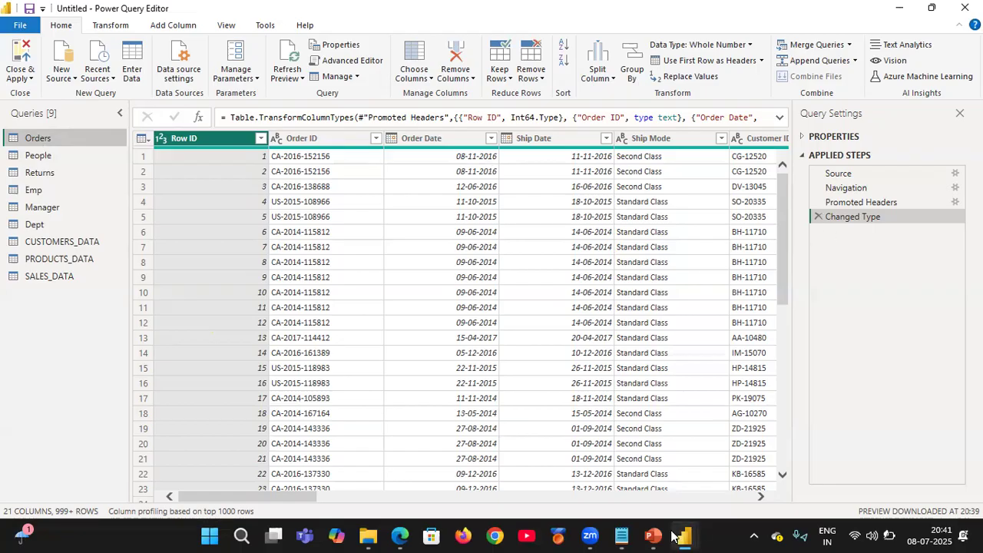
# Step: Return to the Notepad notes and extend the Default line with "--------- 2 - 4 steps"
pyautogui.click(616, 533)
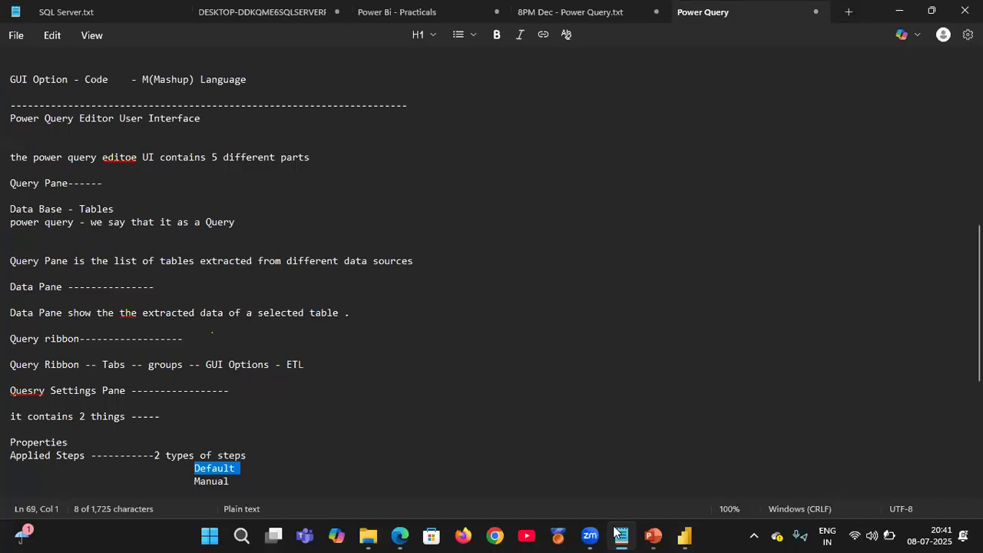
pyautogui.scroll(-3, 259, 364)
pyautogui.click(258, 353)
pyautogui.write('---------')
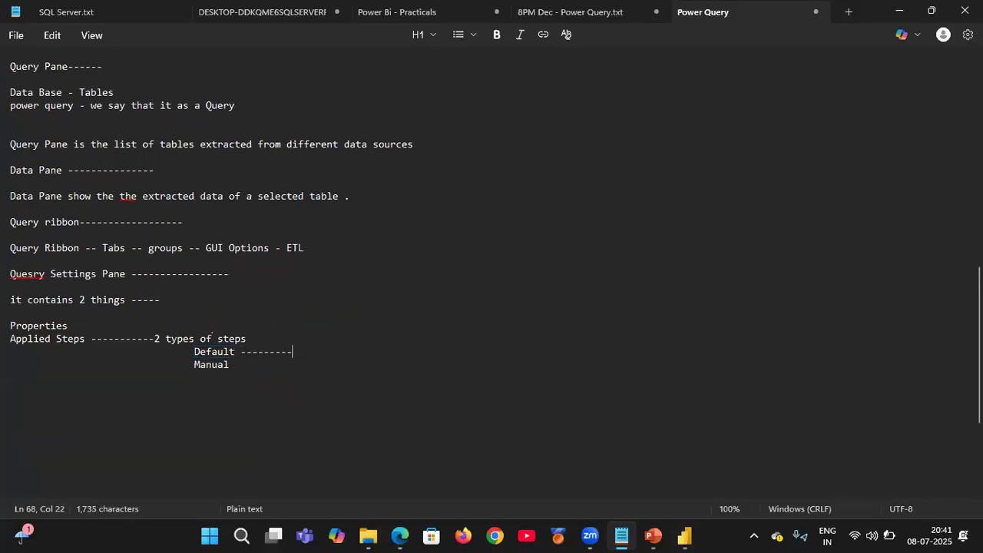
pyautogui.write(' 4to')
pyautogui.press('BackSpace')
pyautogui.press('BackSpace')
pyautogui.press('BackSpace')
pyautogui.press('BackSpace')
pyautogui.write('2 ')
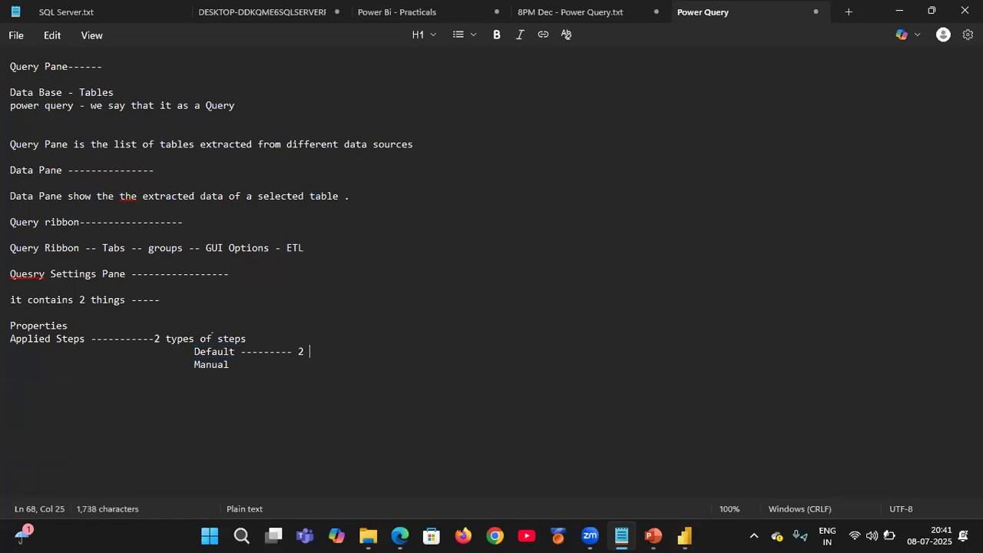
pyautogui.write('- 4 steps')
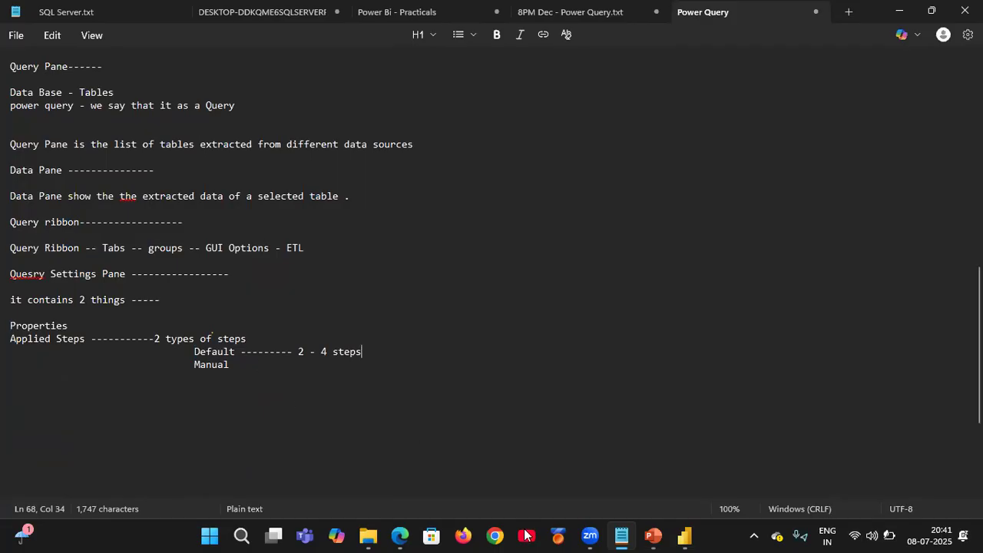
# Step: Switch back to the Power Query Editor and compare the applied steps of CUSTOMERS_DATA with those of Orders
pyautogui.moveTo(673, 535)
pyautogui.click(737, 465)
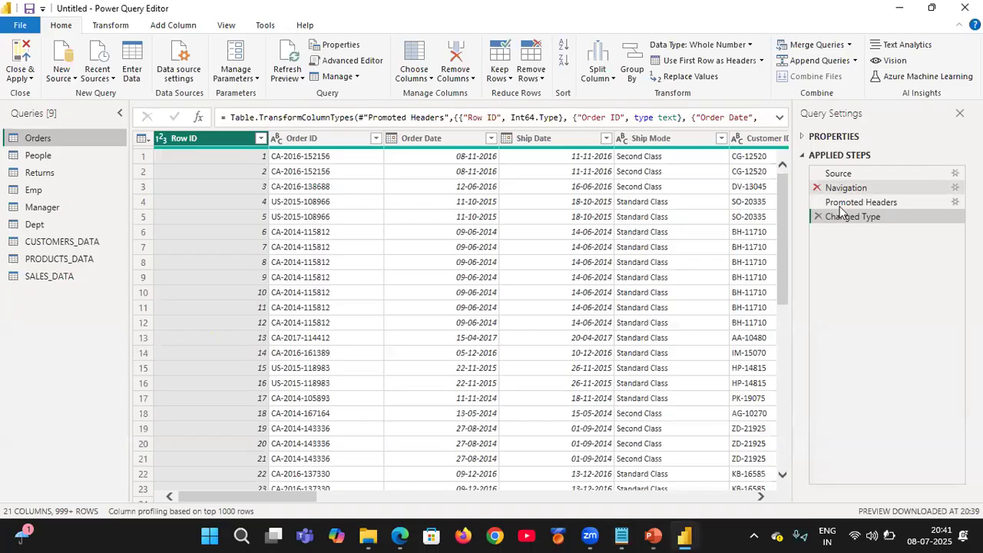
pyautogui.click(47, 241)
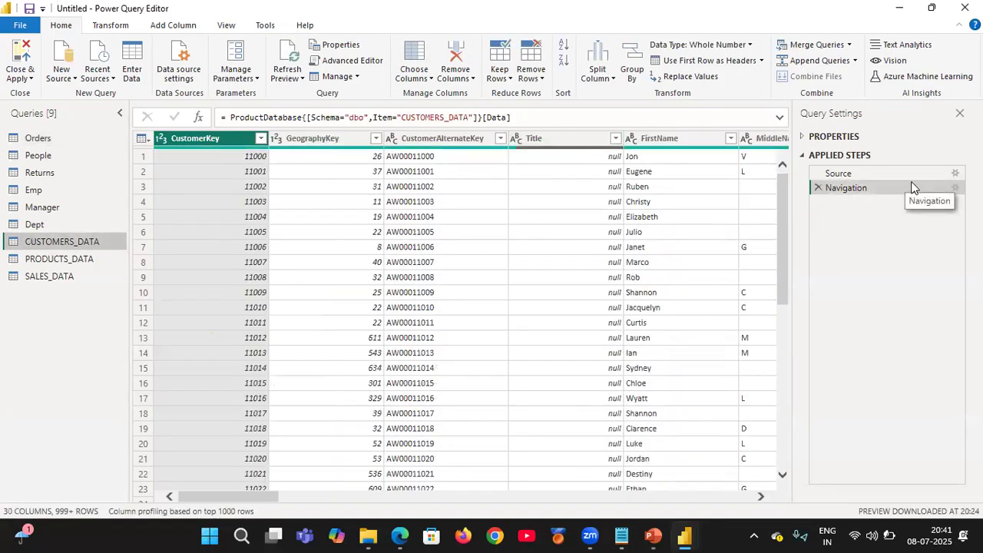
pyautogui.click(20, 138)
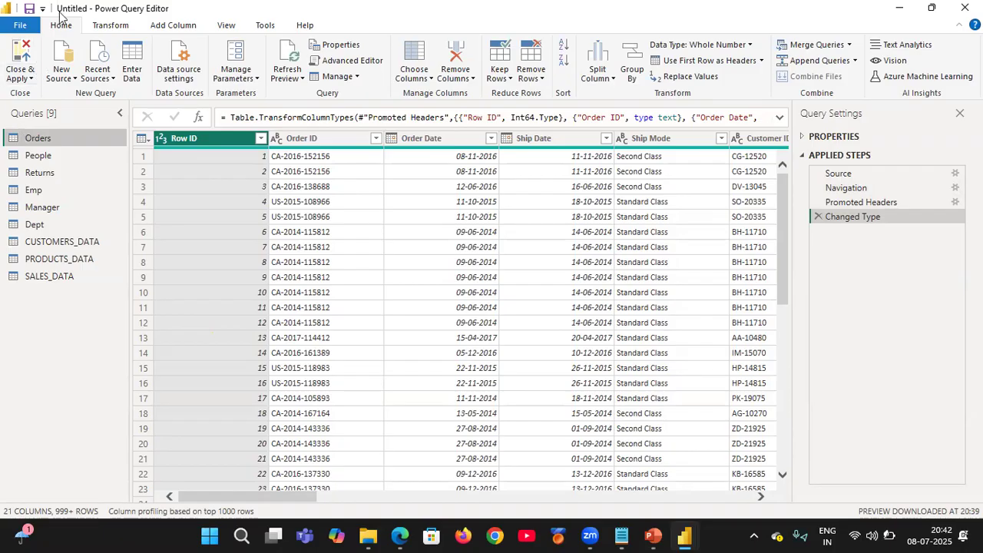
# Step: Show the Orders query's Source step and examine the Excel.Workbook function and the file path in its formula
pyautogui.click(854, 176)
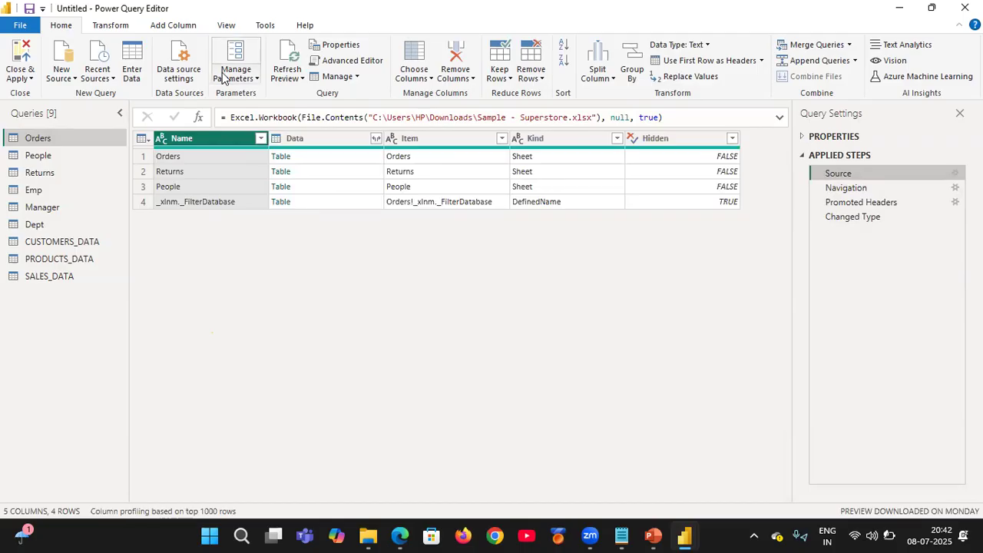
pyautogui.click(255, 120)
pyautogui.moveTo(255, 120); pyautogui.dragTo(297, 116)
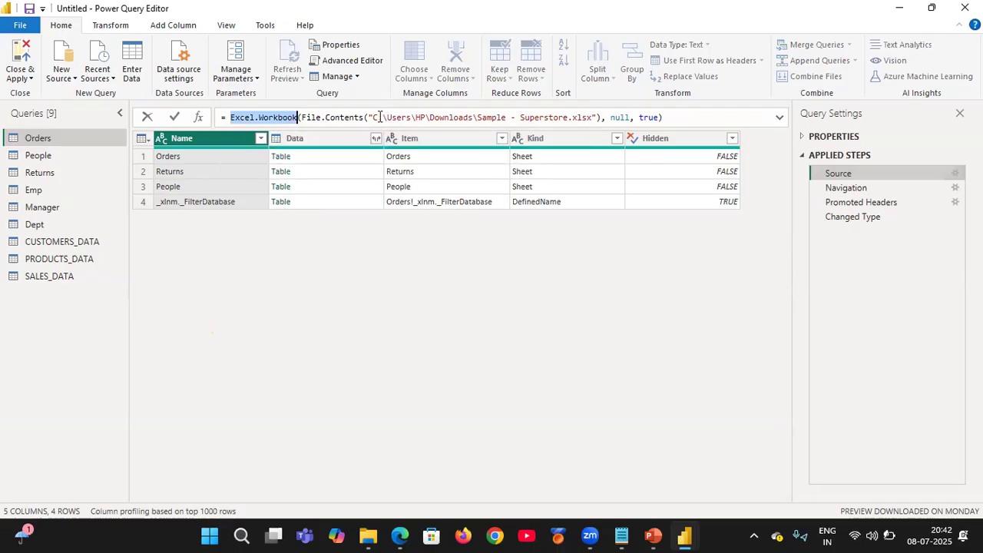
pyautogui.moveTo(372, 116); pyautogui.dragTo(478, 117)
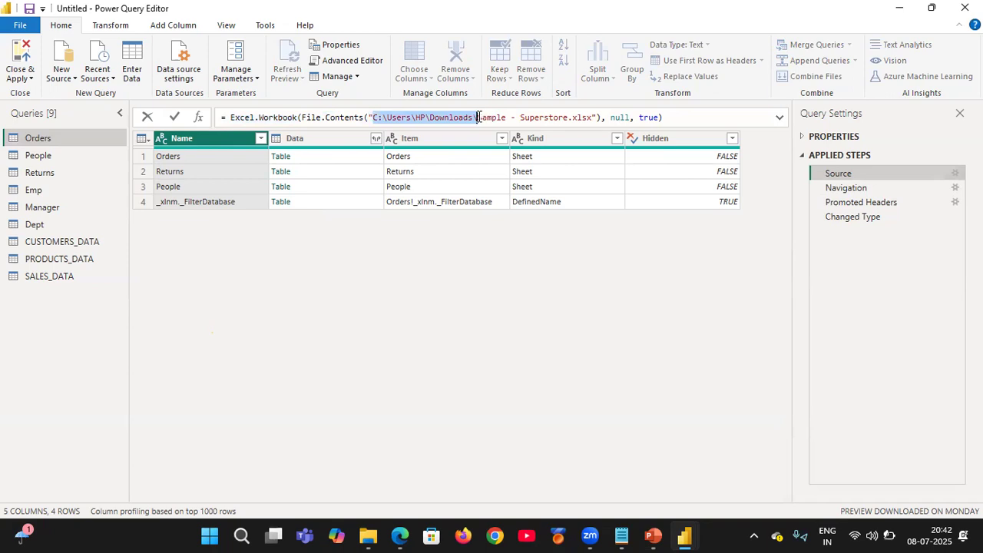
pyautogui.click(477, 116)
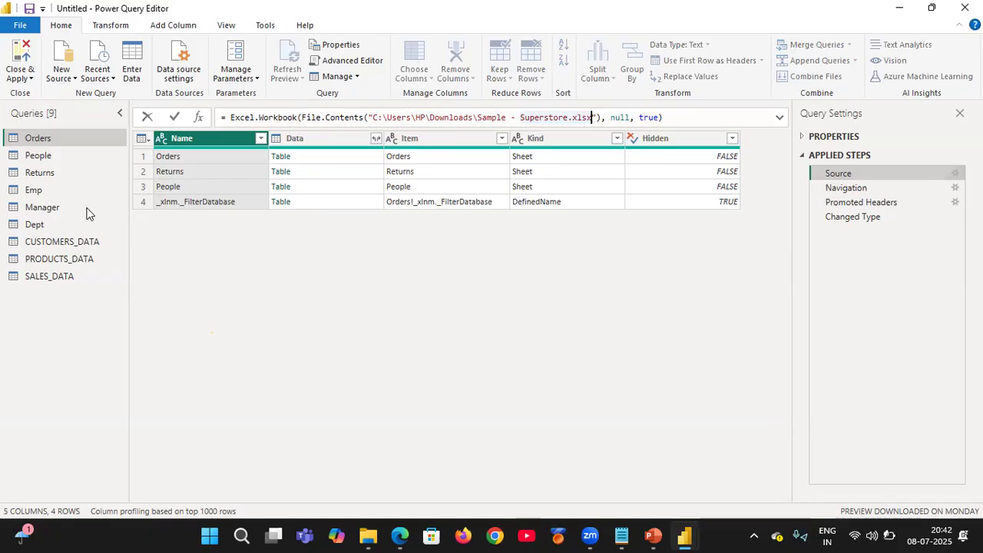
pyautogui.click(681, 119)
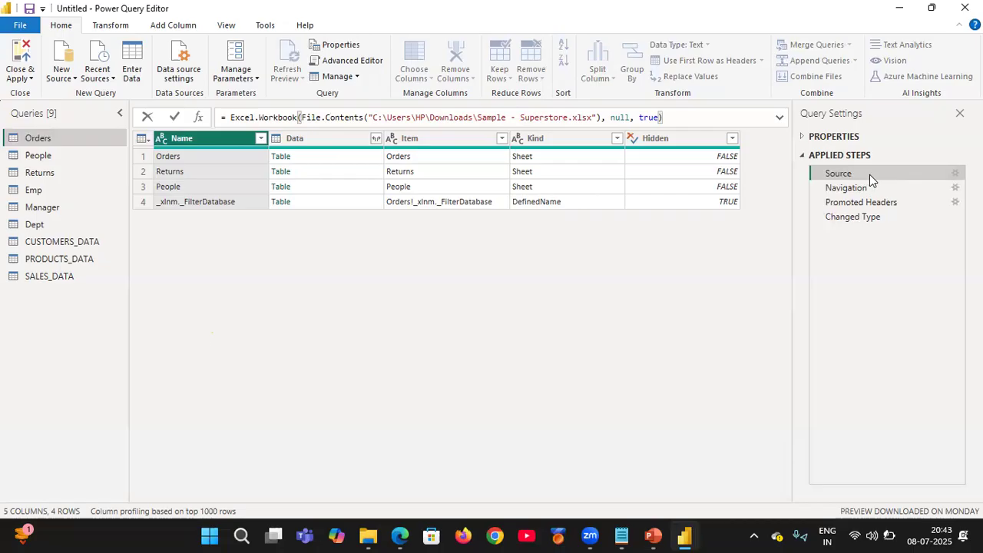
# Step: Review the Source step's Excel Workbook settings, cancel without changes, and highlight the file name "Sample - Superstore" in the formula
pyautogui.click(955, 175)
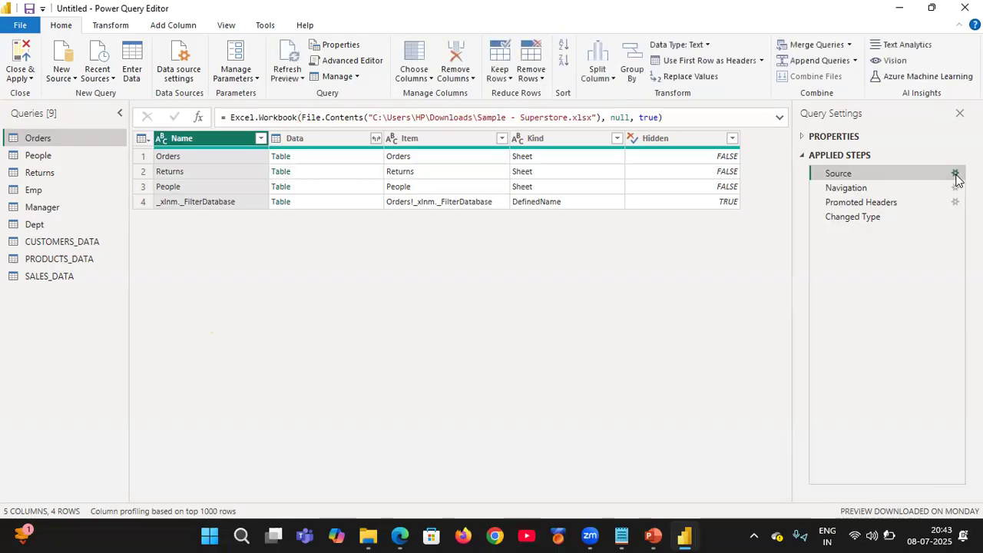
pyautogui.click(955, 175)
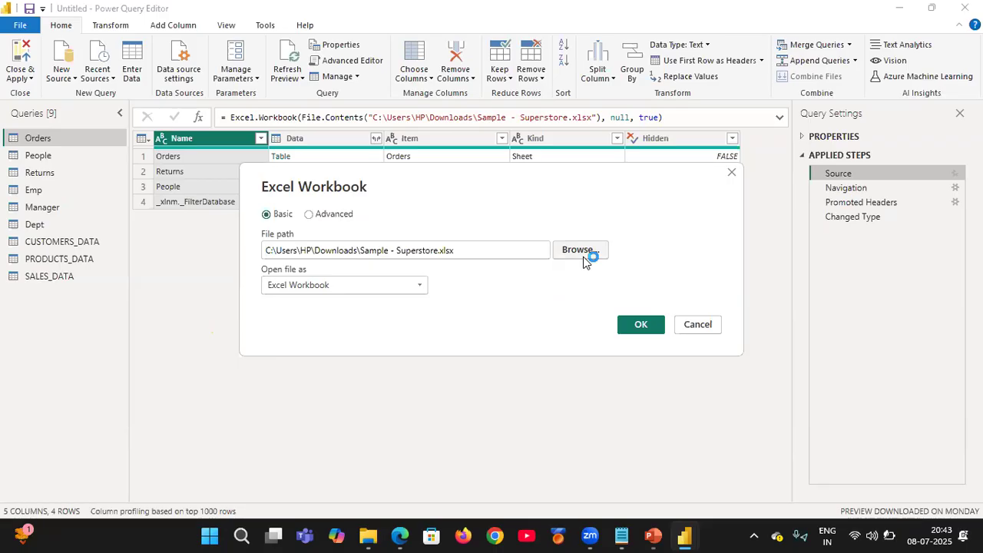
pyautogui.click(683, 324)
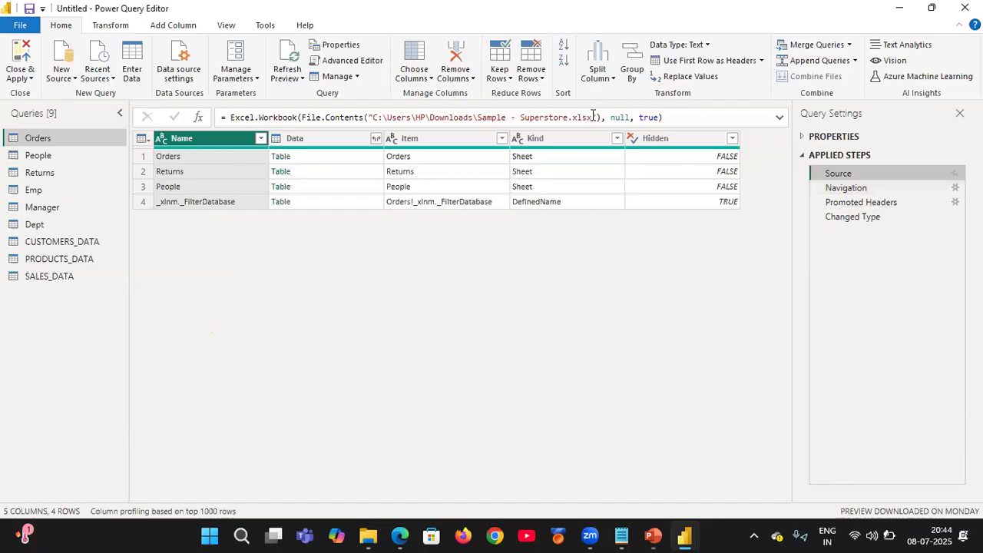
pyautogui.moveTo(480, 119); pyautogui.dragTo(570, 117)
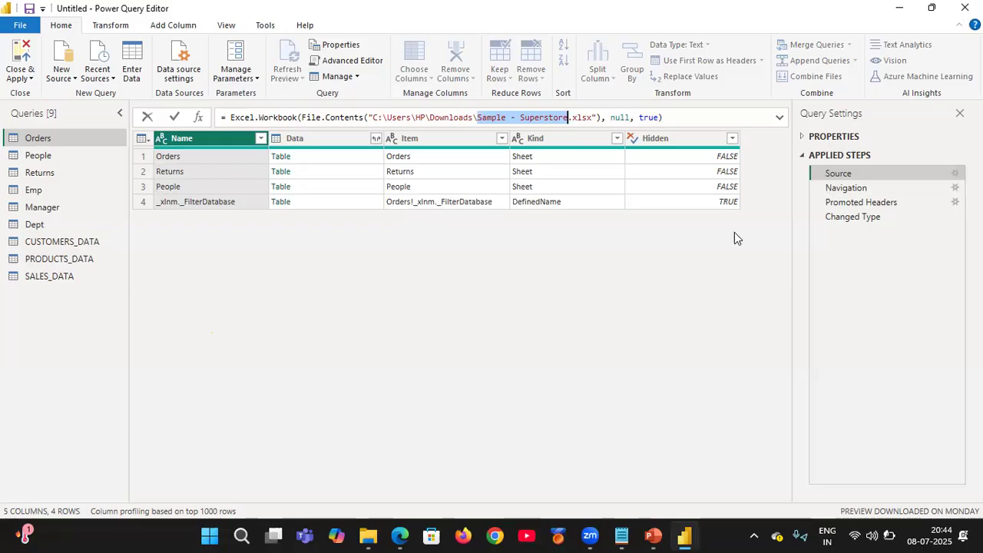
# Step: Show the Orders query's Navigation step and highlight the sheet name "Orders" in its formula
pyautogui.click(858, 189)
pyautogui.click(859, 189)
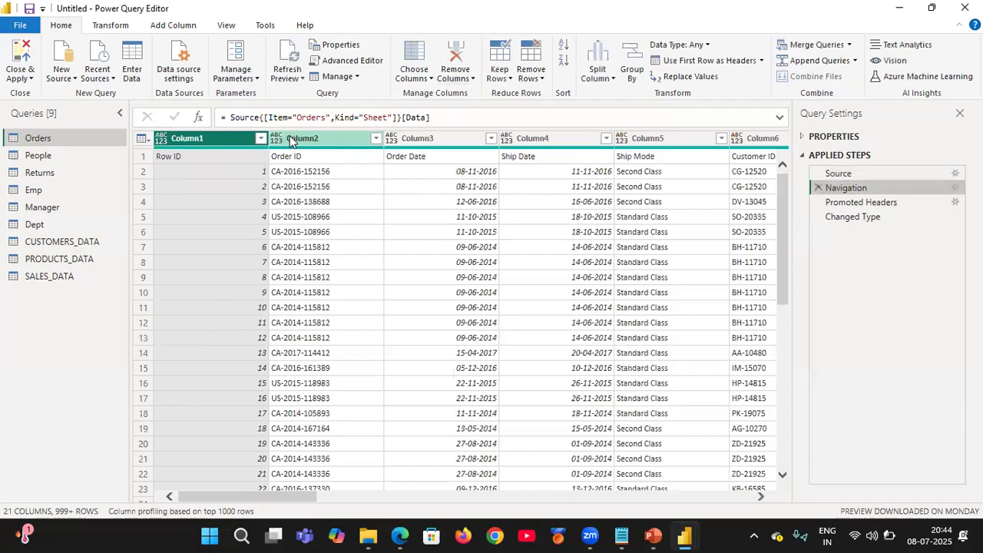
pyautogui.moveTo(297, 119); pyautogui.dragTo(325, 117)
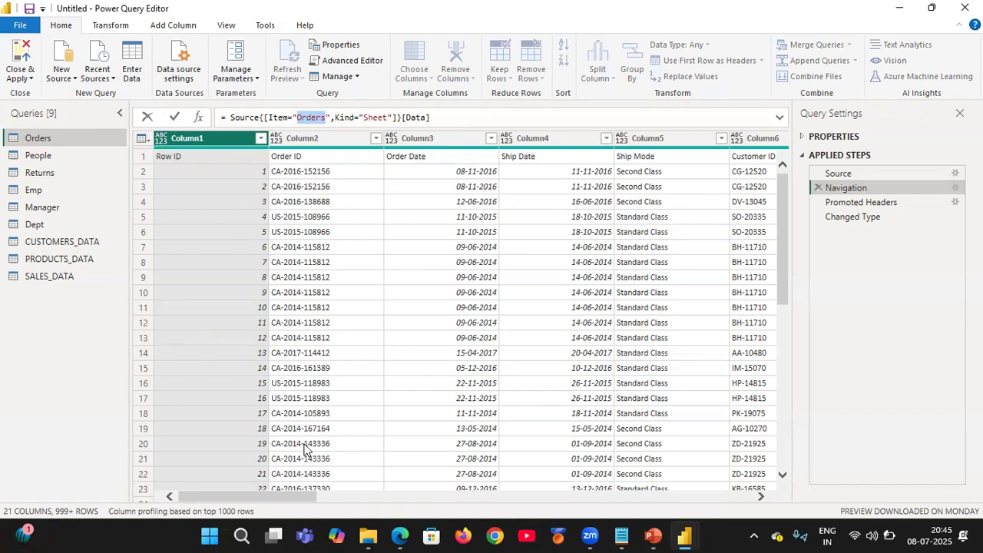
pyautogui.click(140, 158)
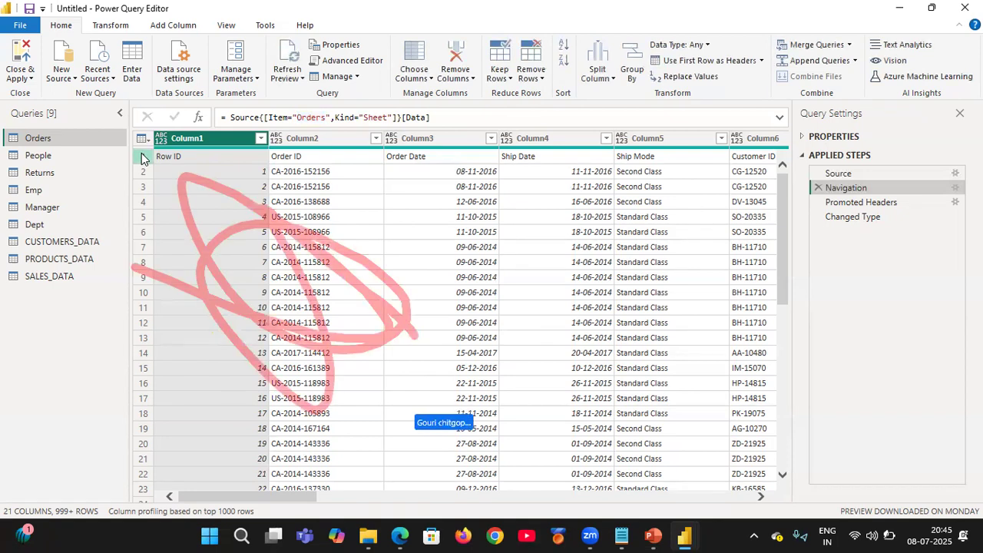
pyautogui.click(347, 268)
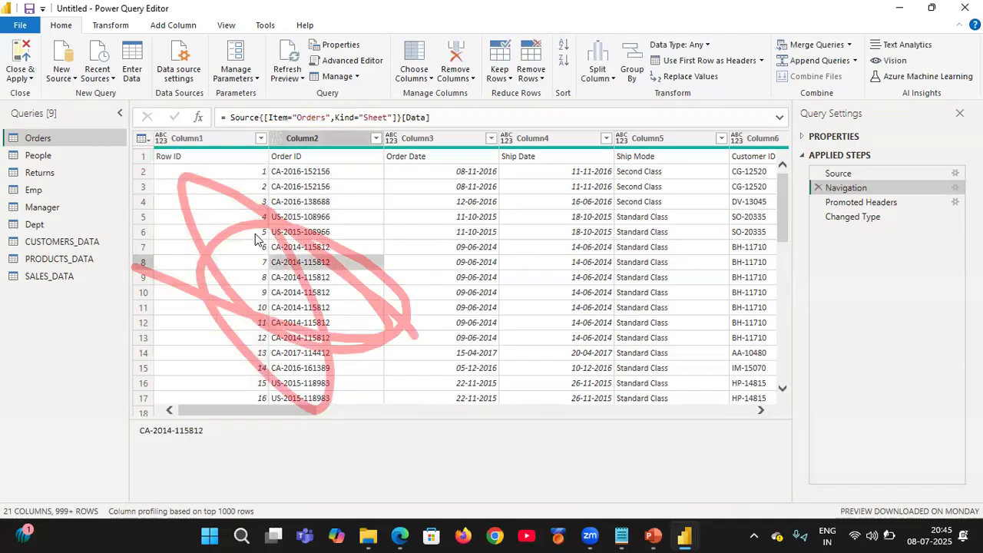
pyautogui.click(273, 202)
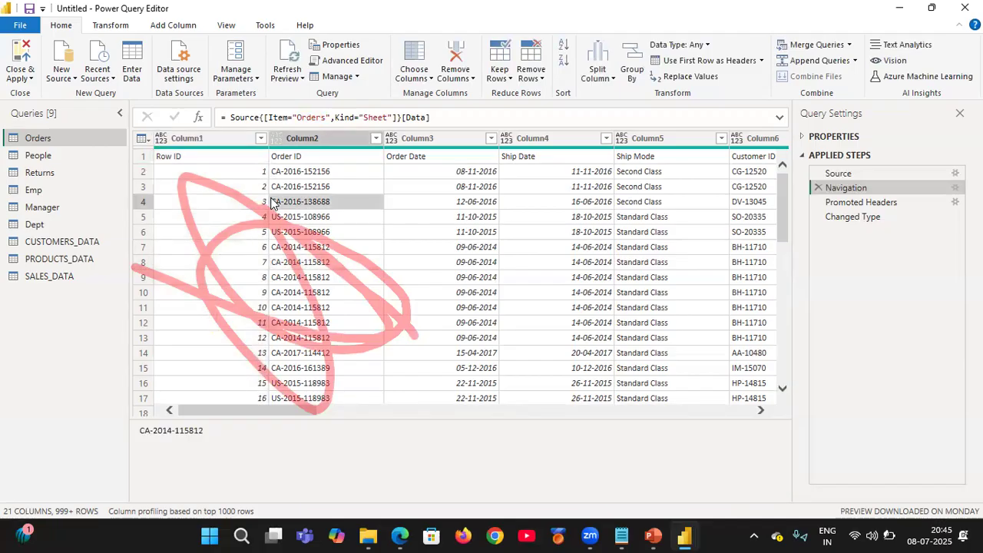